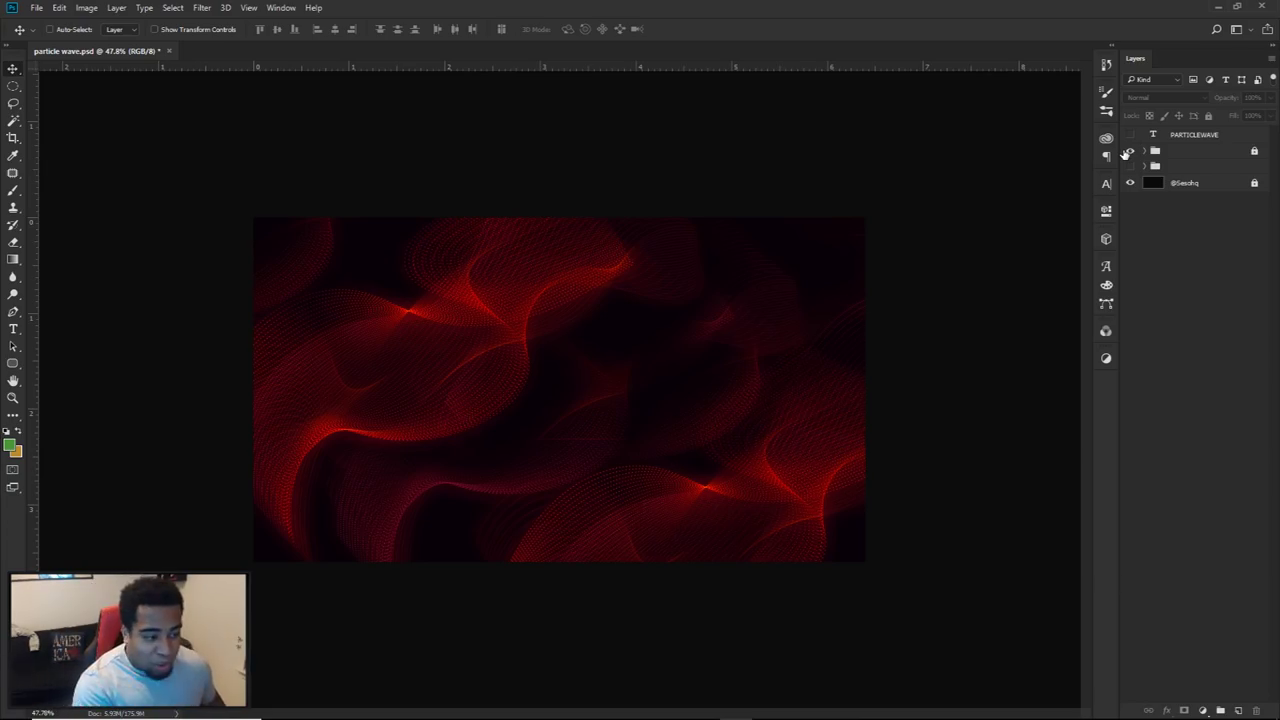
Hide the red wave group and show the blue-green particle wave group in the Layers panel
left_click(1130, 150)
left_click(1130, 166)
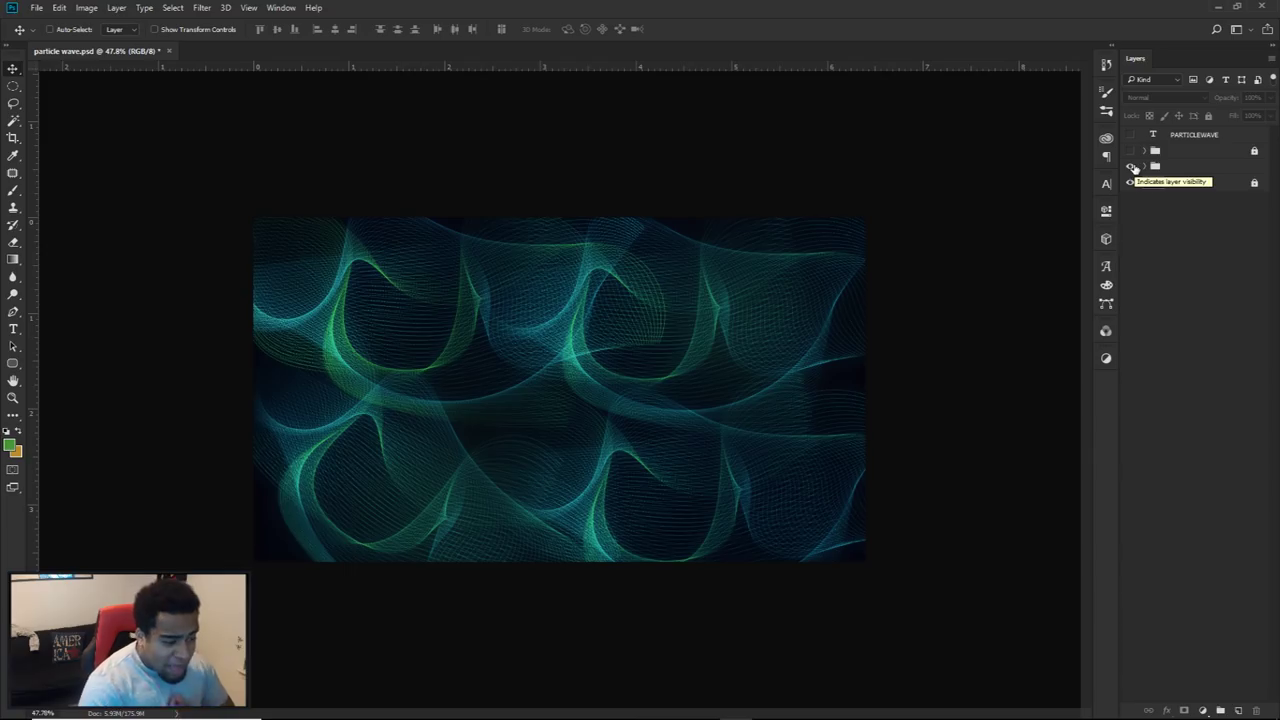
left_click(876, 258)
left_click(642, 273)
Zoom in and out to inspect the blue-green wave, then return to the Illustrator document
scroll(686, 270, "up", 6)
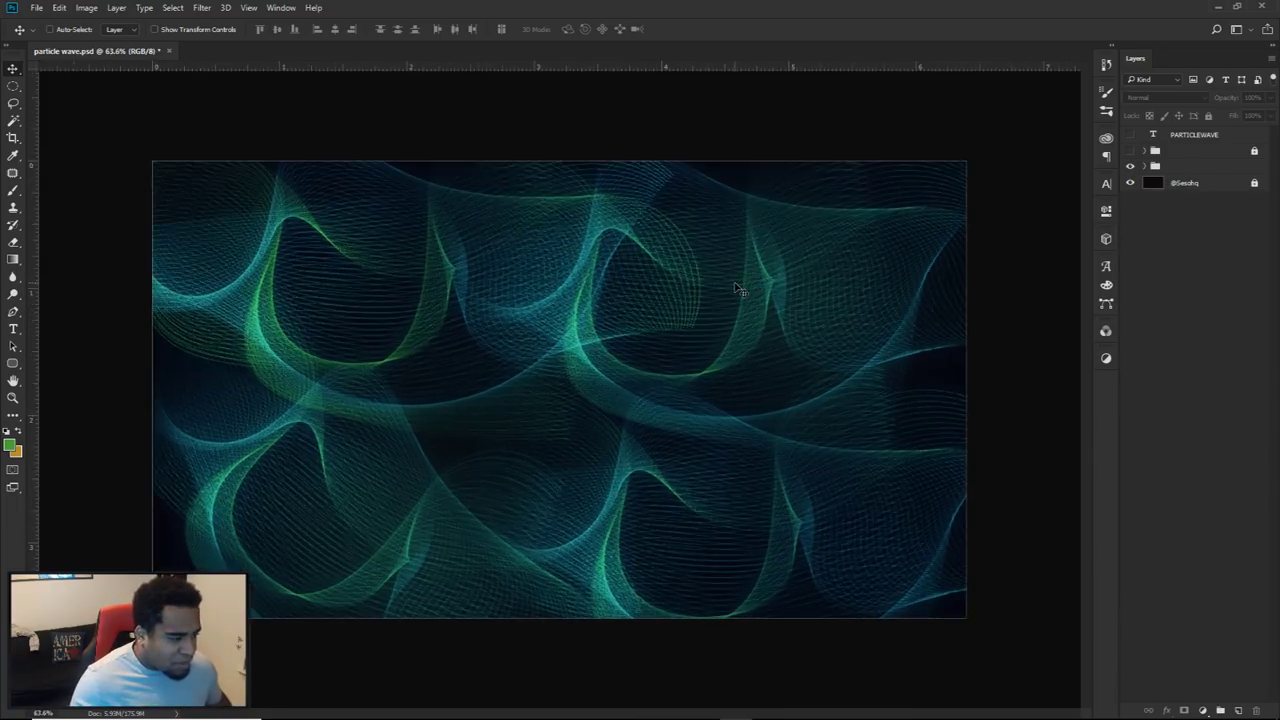
scroll(687, 270, "up", 5)
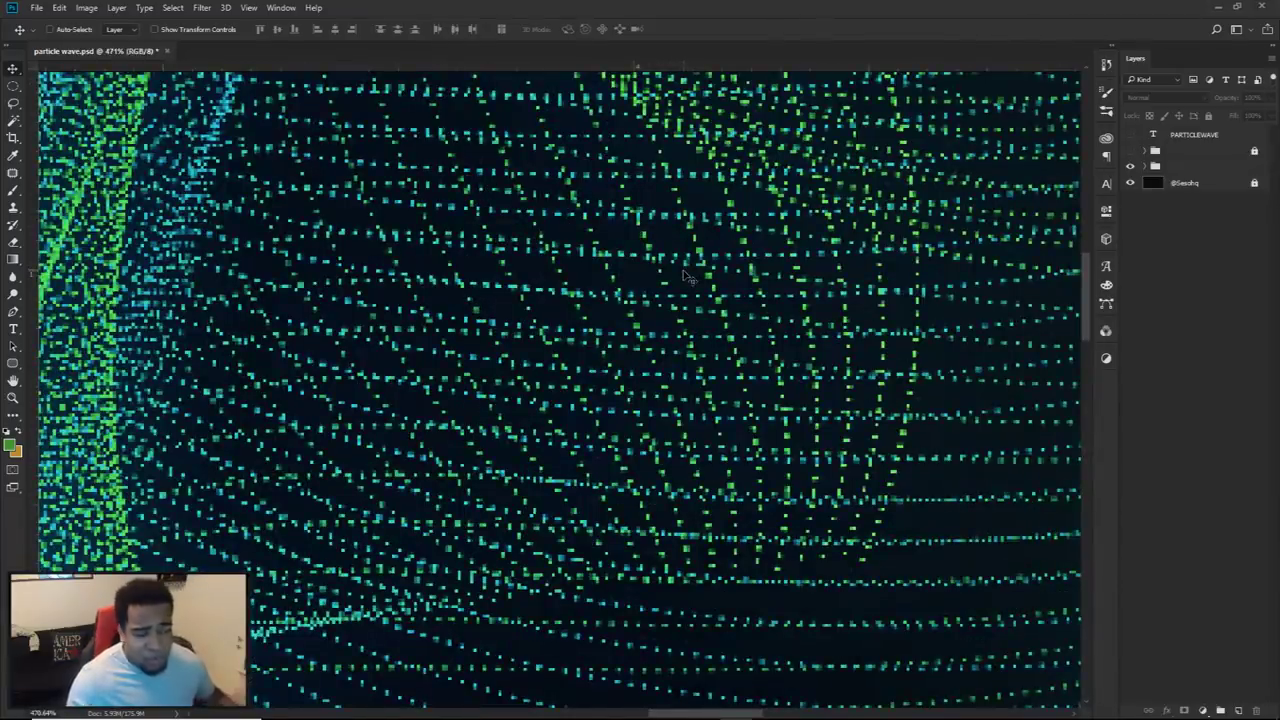
scroll(684, 275, "down", 10)
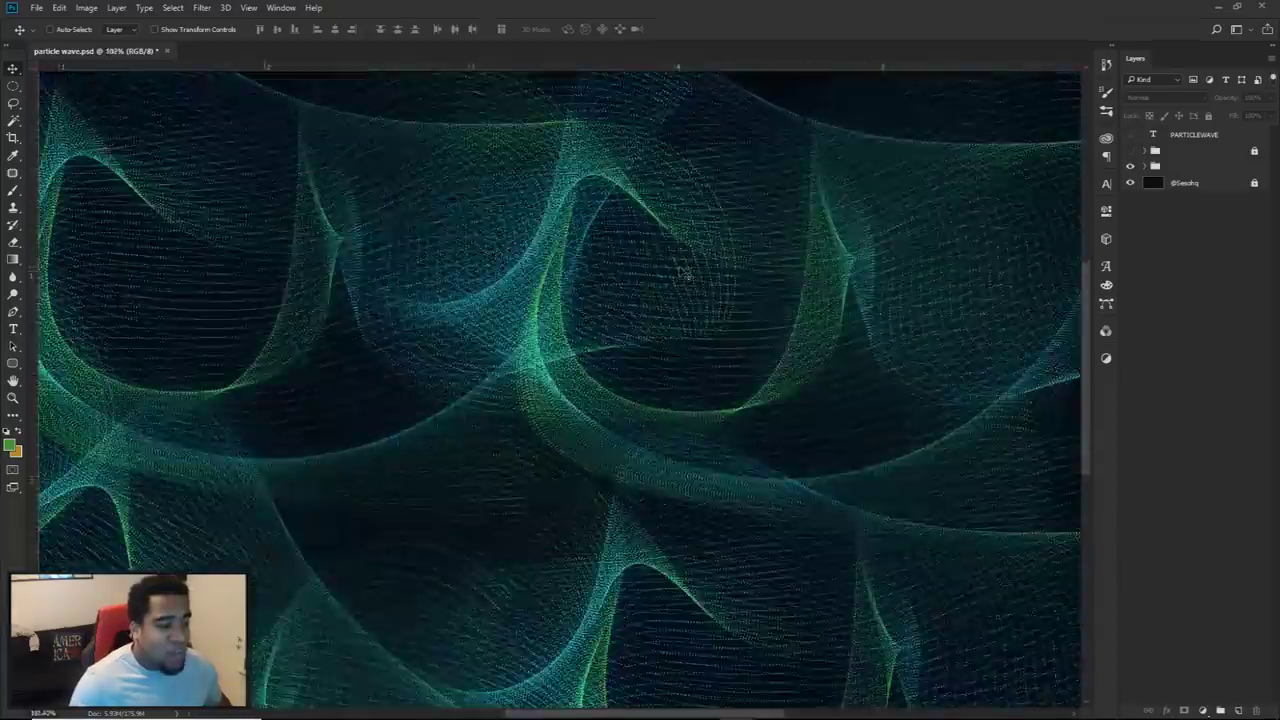
scroll(683, 272, "down", 2)
scroll(690, 276, "up", 1)
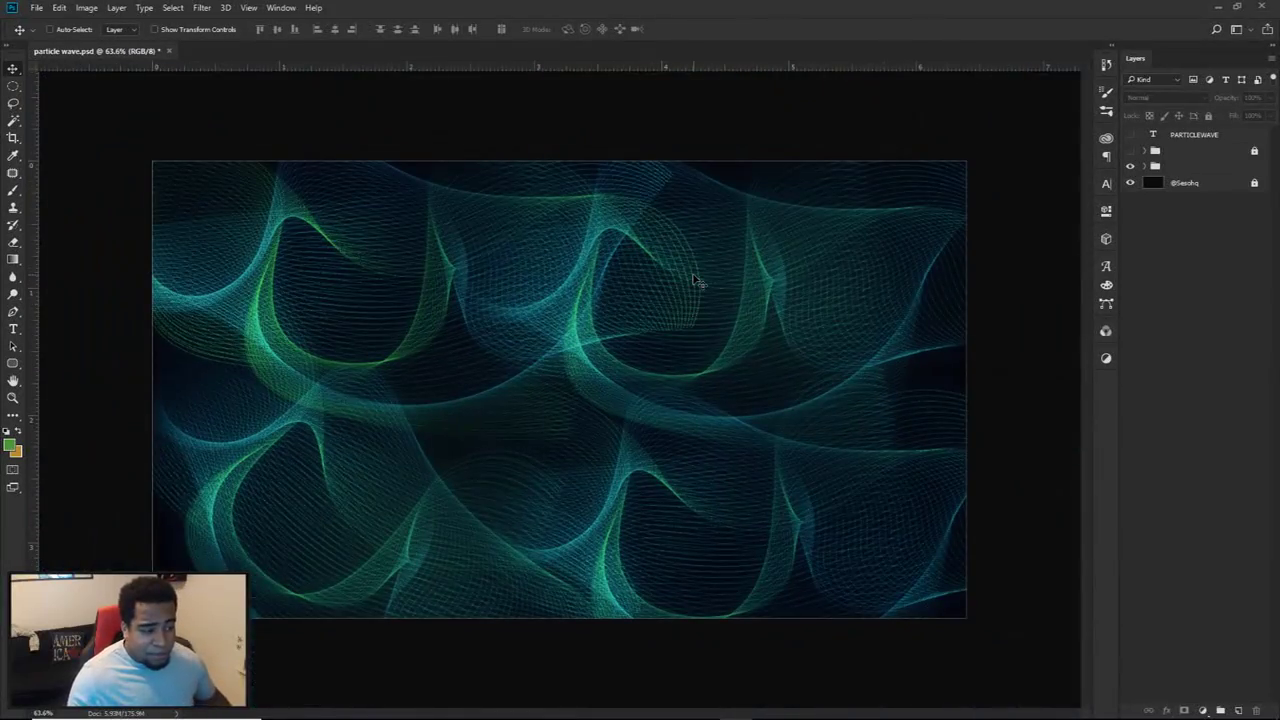
scroll(698, 281, "down", 2)
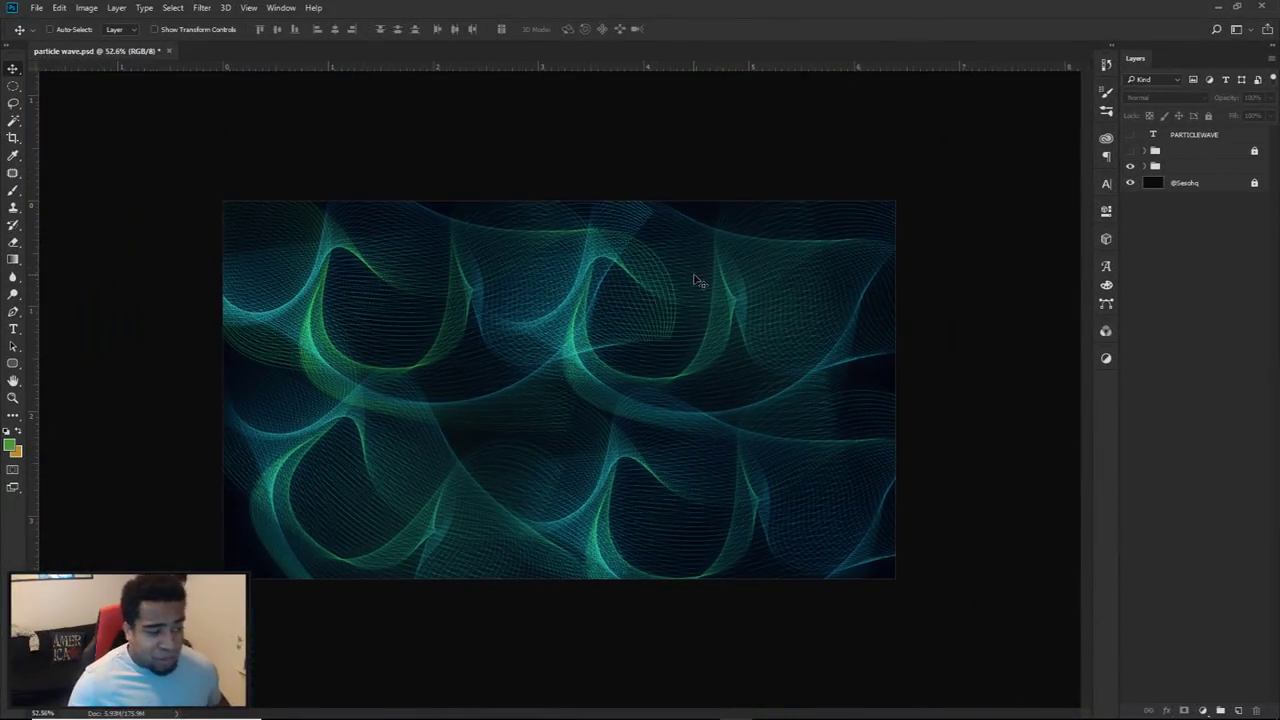
scroll(698, 281, "down", 1)
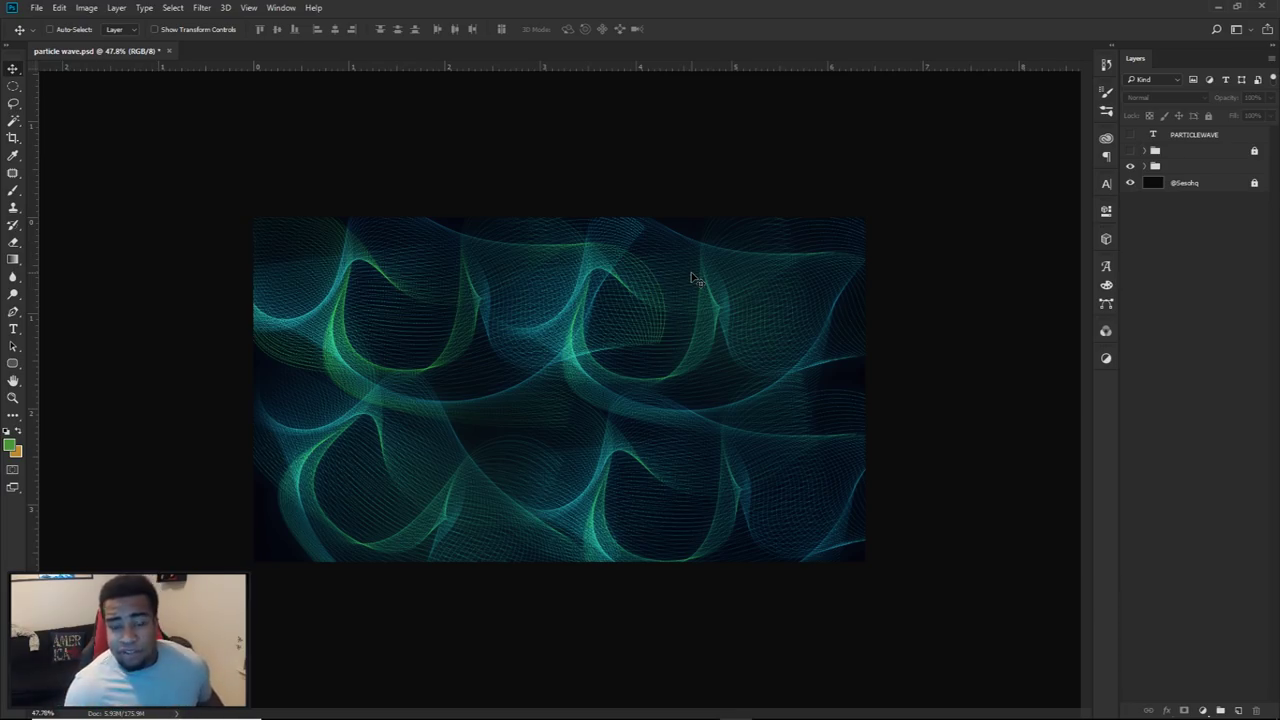
left_click(776, 708)
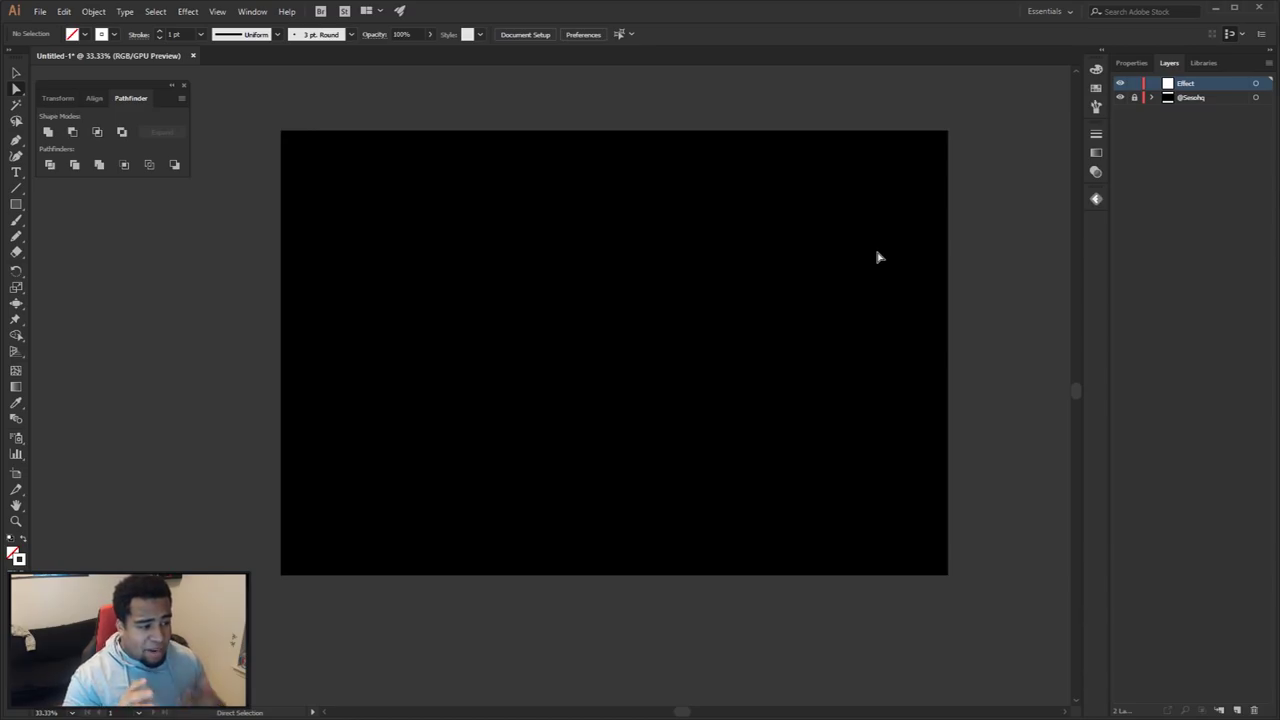
Hide the background layer, add a new layer and draw a full-artboard rectangle
left_click(1120, 97)
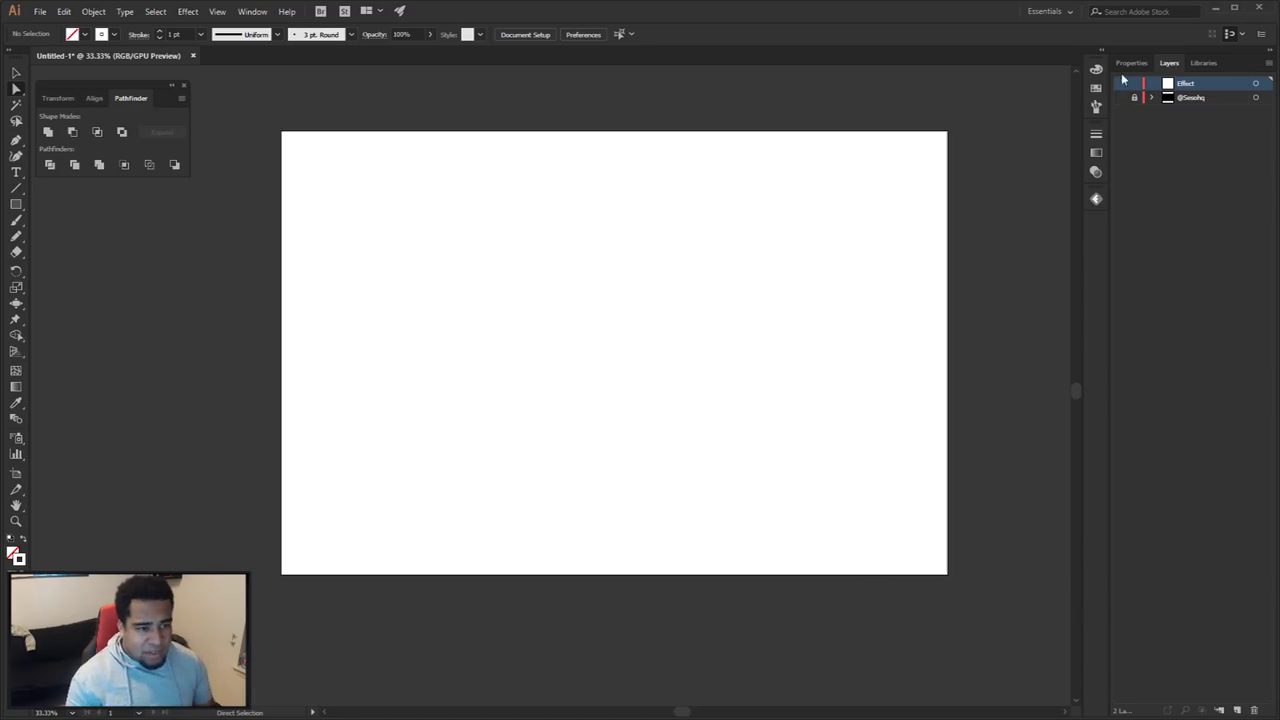
left_click(1237, 710)
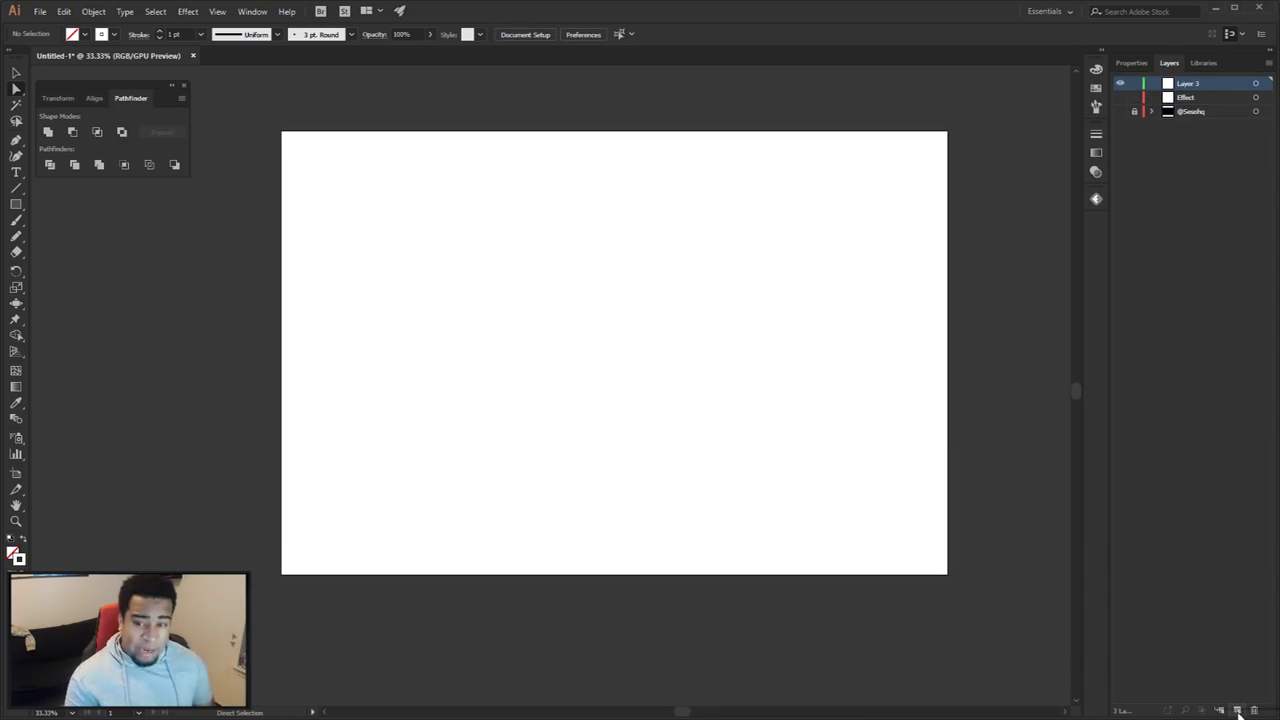
left_click(16, 205)
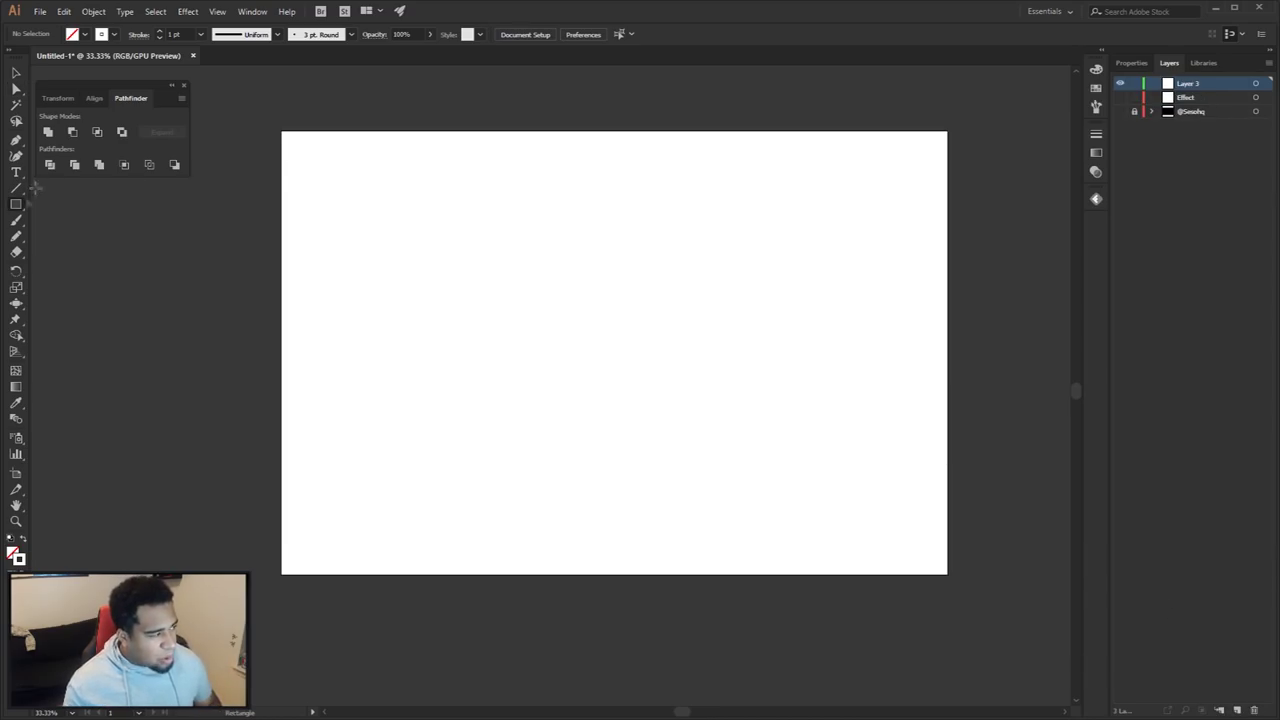
left_click(69, 206)
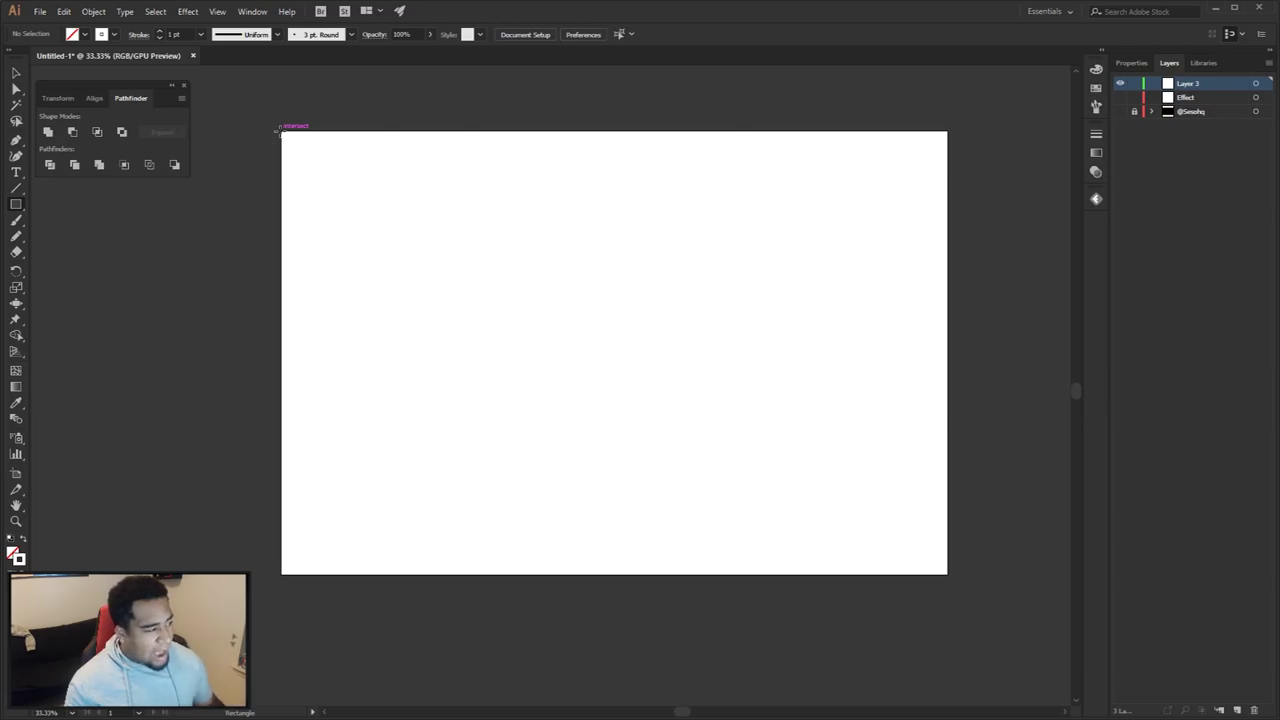
left_click_drag(281, 131, 948, 574)
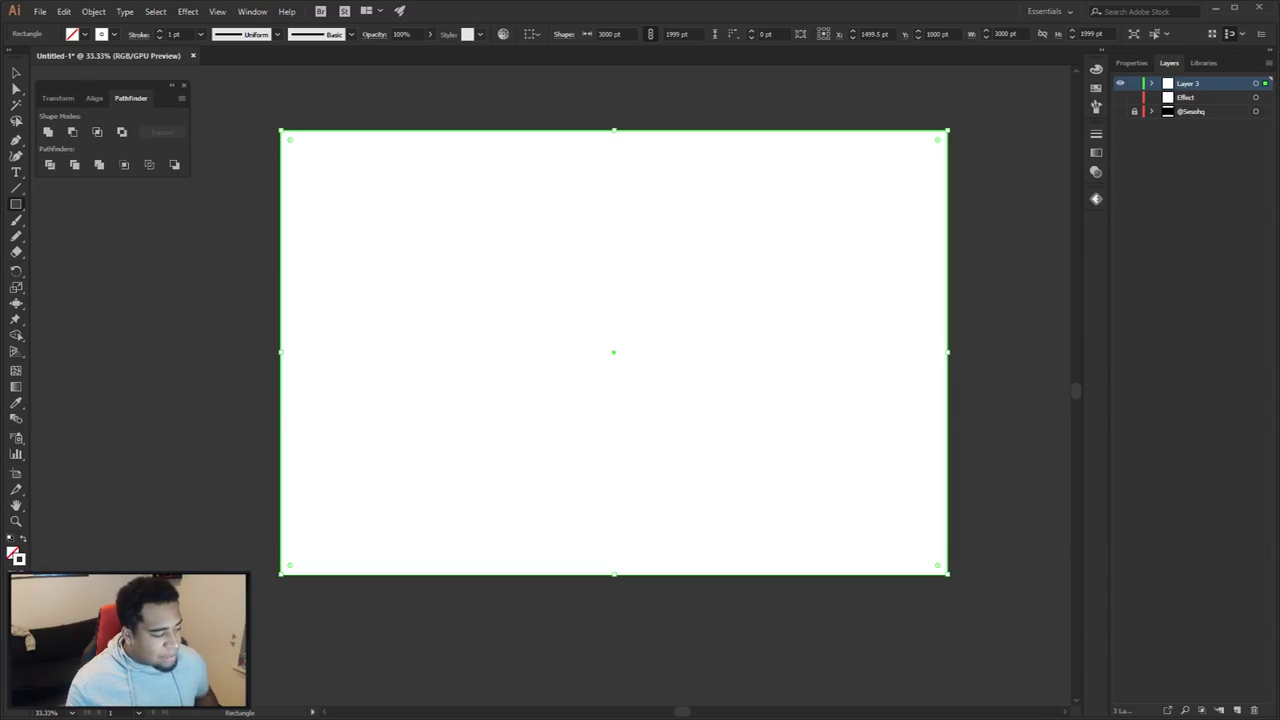
Give the rectangle no stroke and a 000000 black fill, then lock its layer
key("slash")
key("F6")
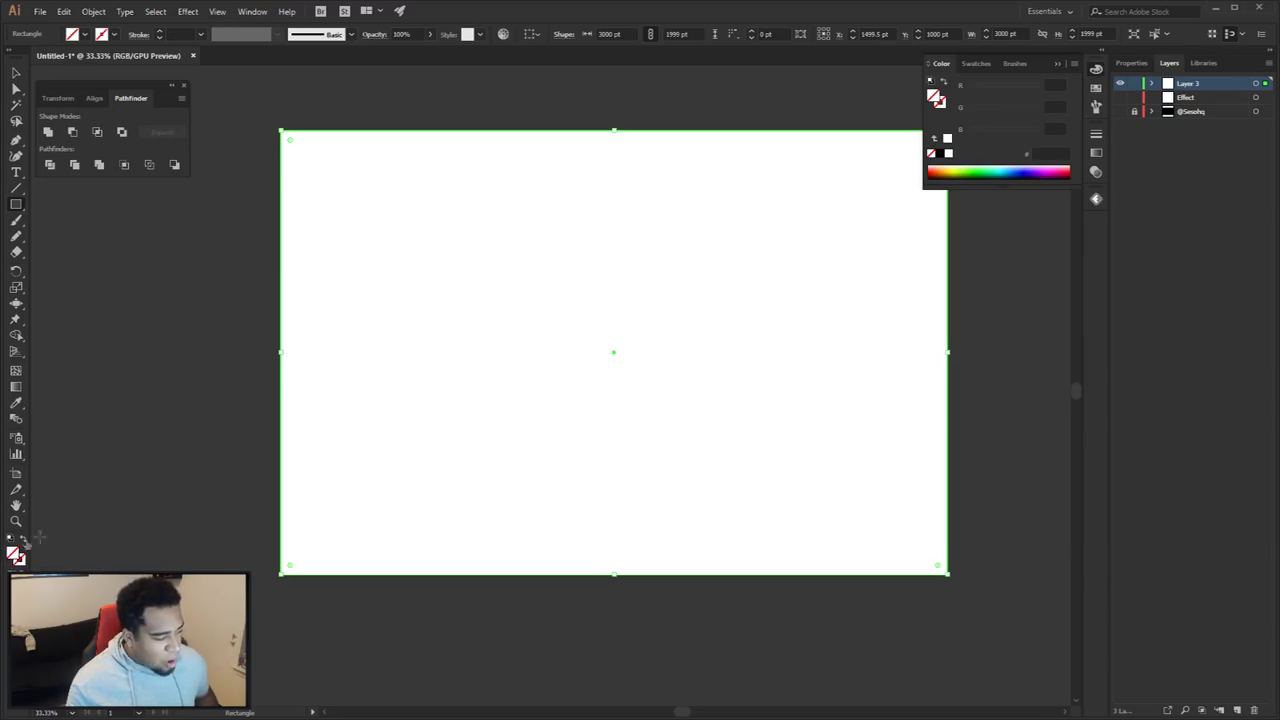
key("comma")
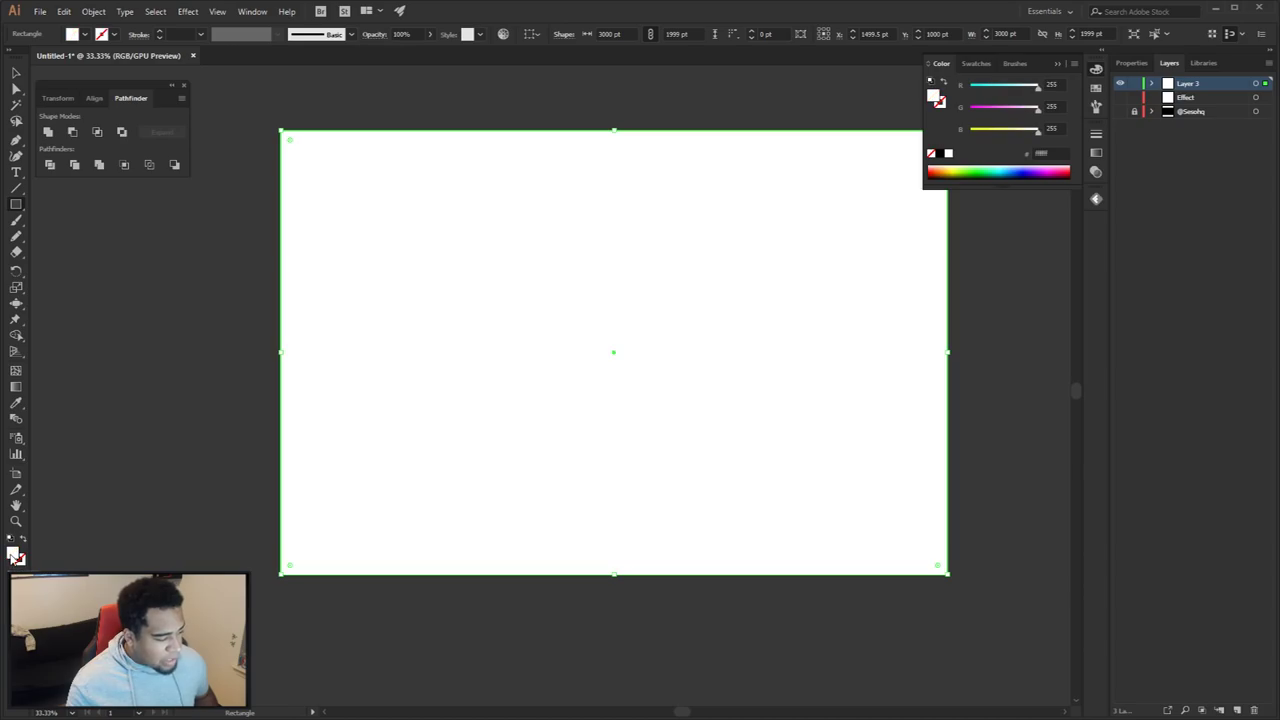
double_click(13, 555)
left_click_drag(871, 212, 776, 217)
type("000000")
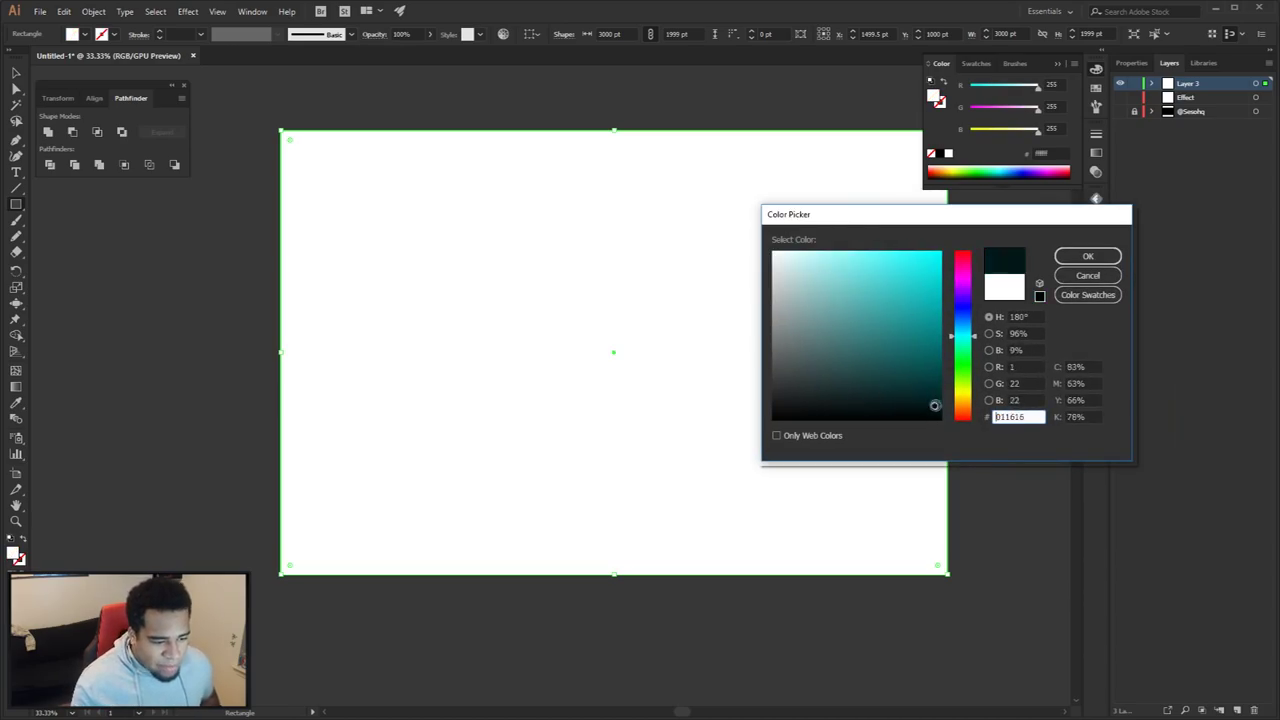
left_click(1087, 256)
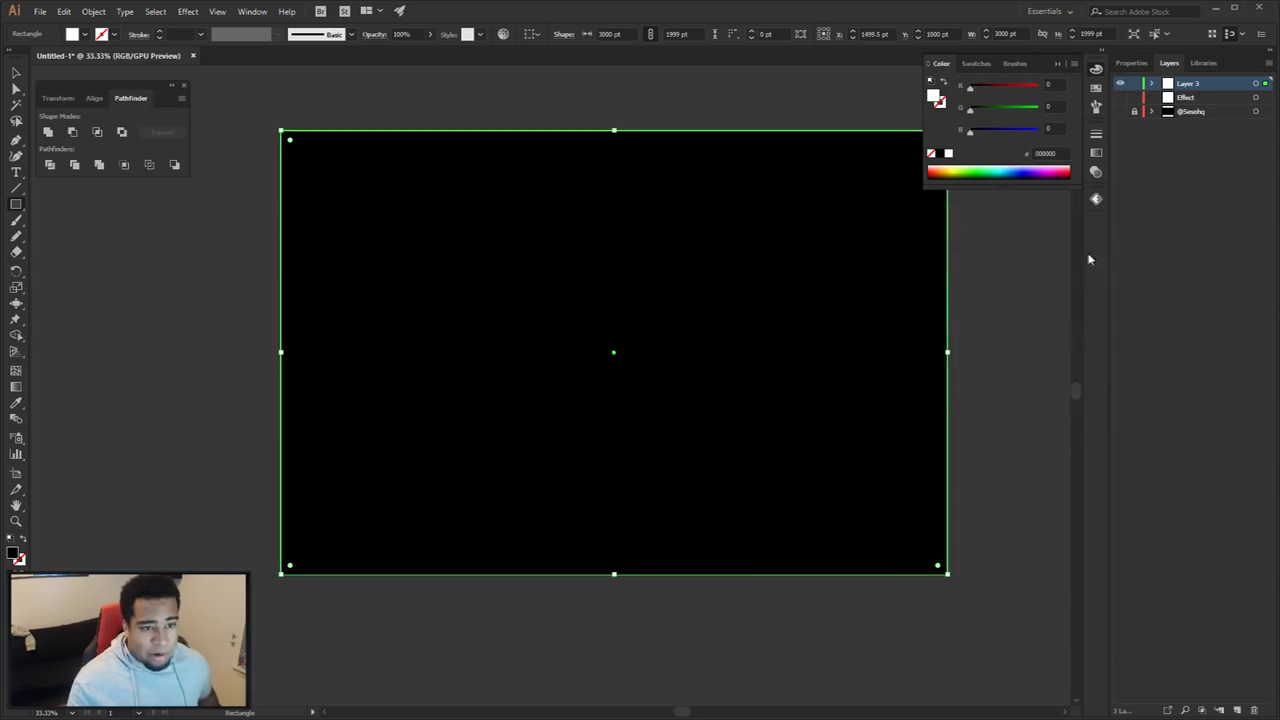
left_click(1134, 84)
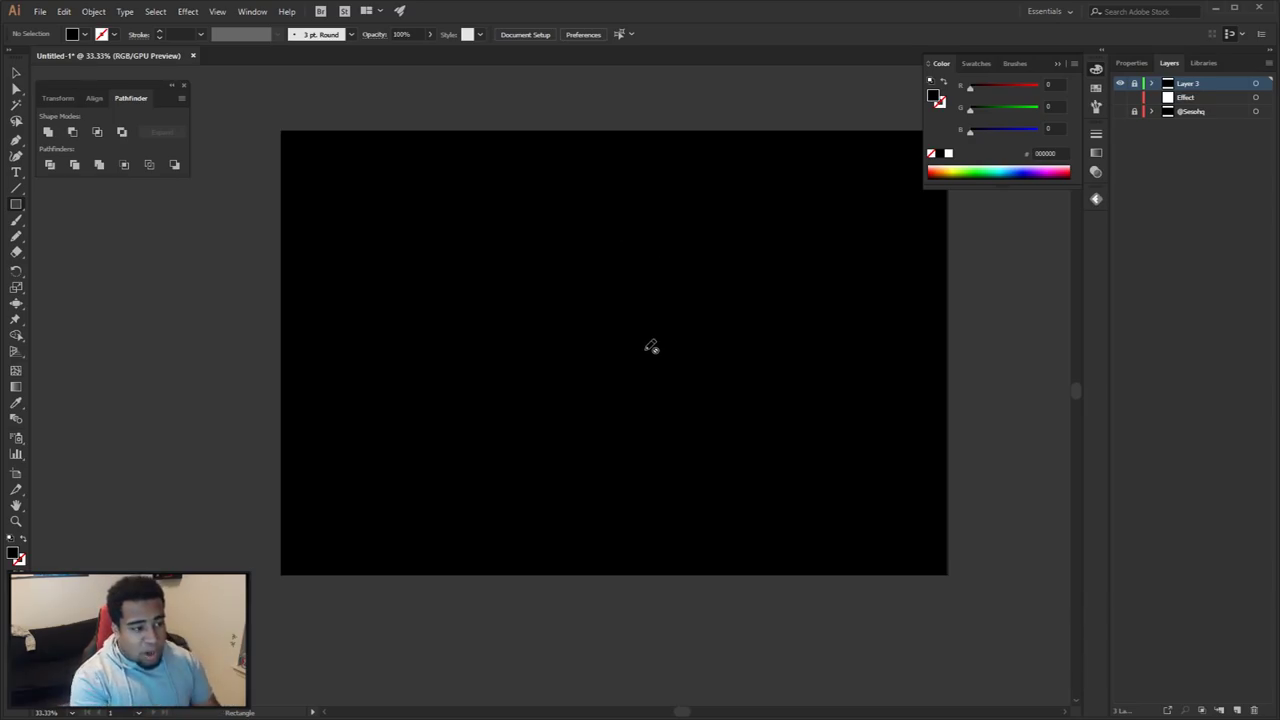
Delete the black rectangle's layer and make the black background layer visible again
left_click(1193, 88)
left_click(1254, 709)
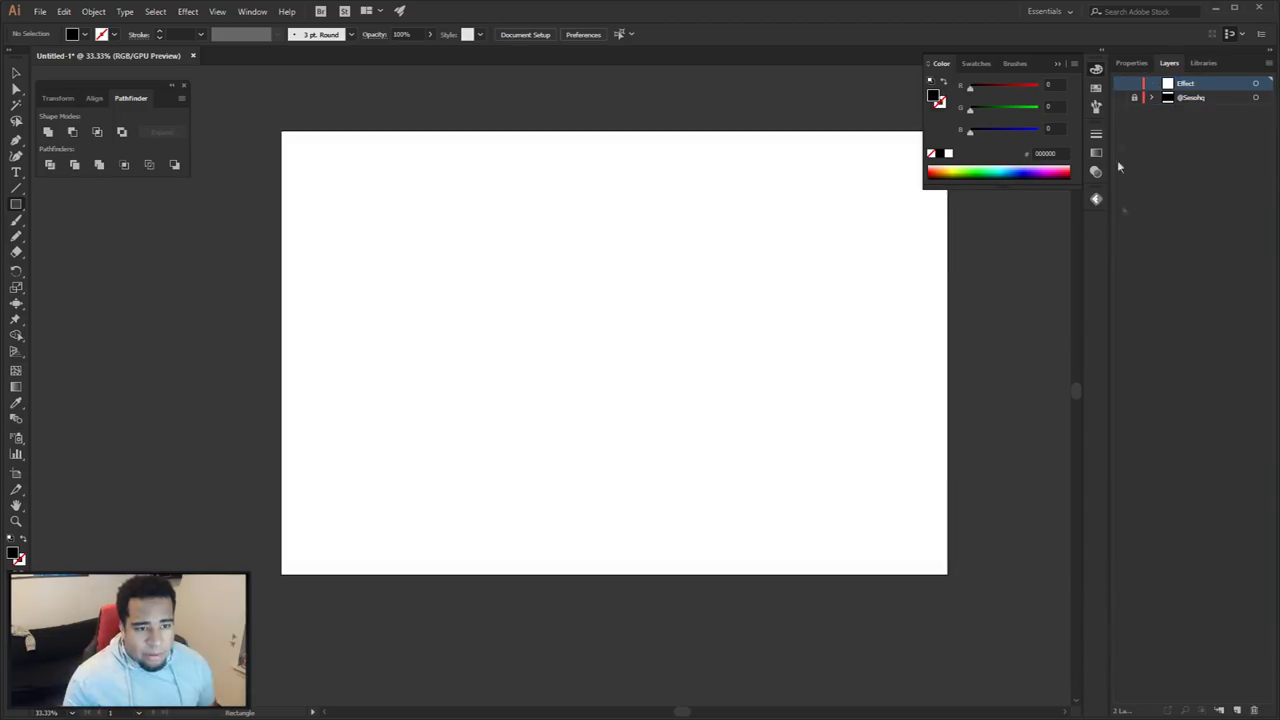
left_click(1121, 97)
key("v")
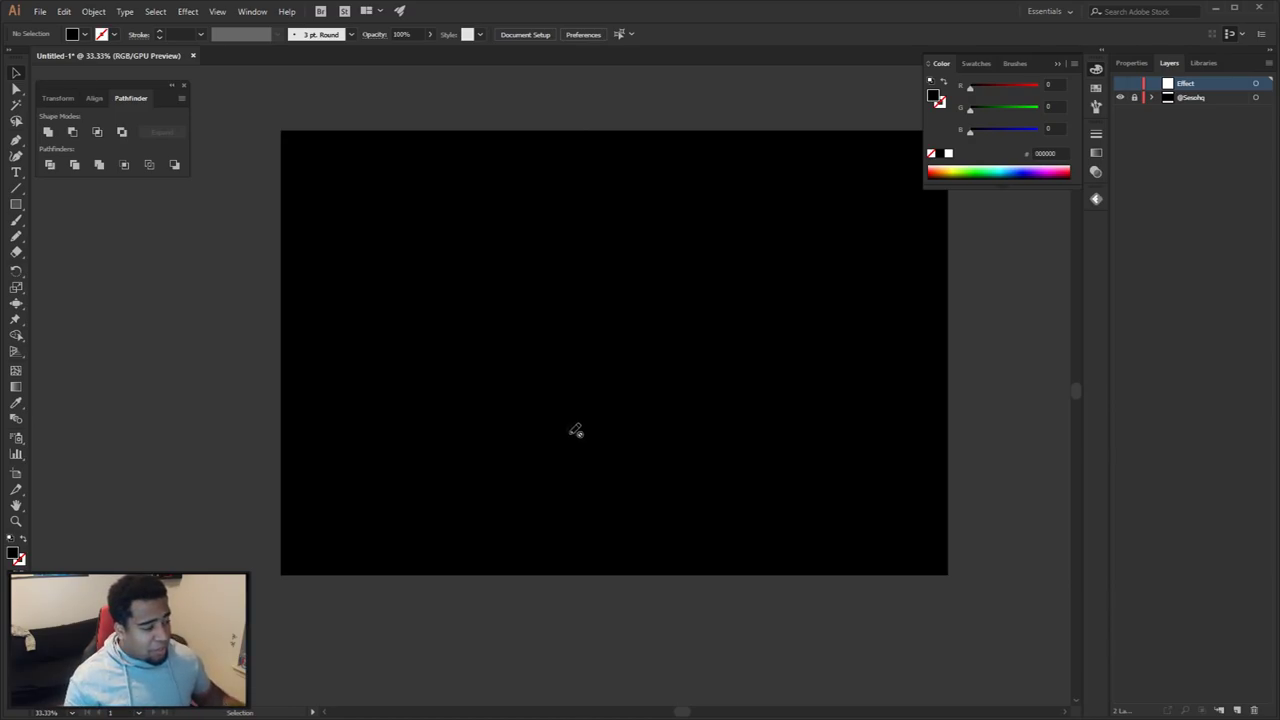
Set the fill to None and the stroke colour to white ffffff
key("slash")
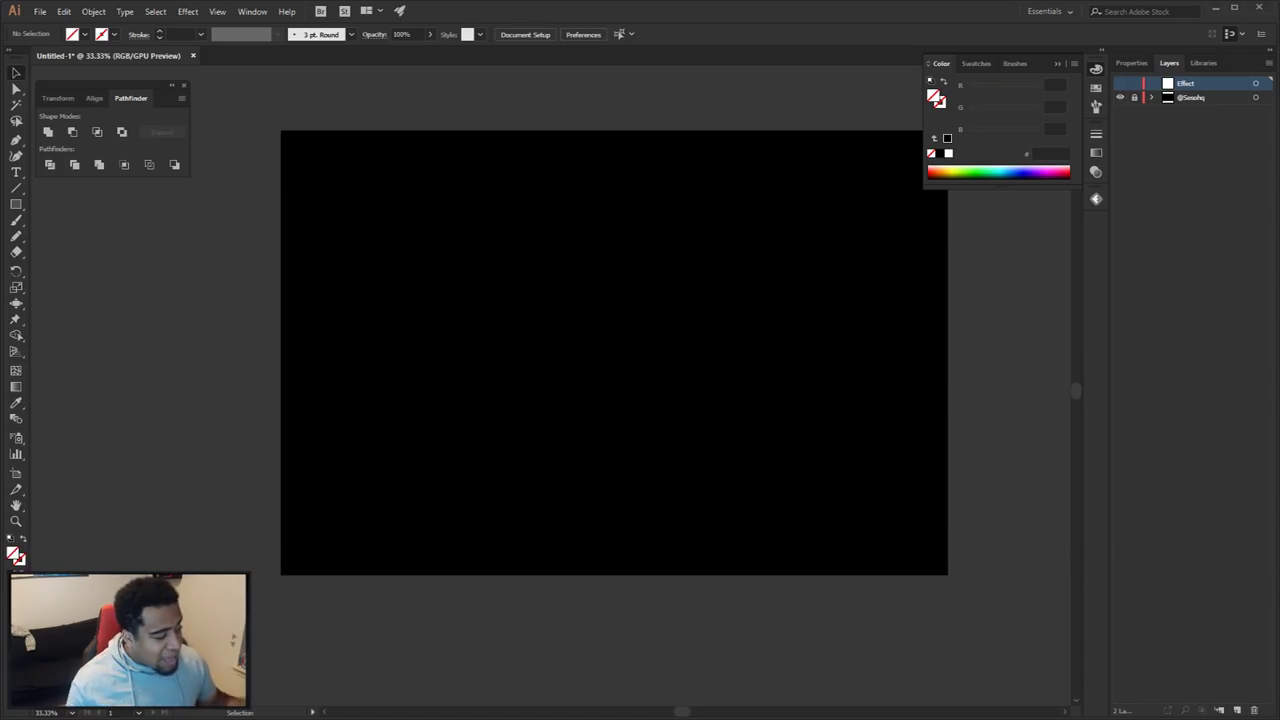
left_click(20, 561)
key("comma")
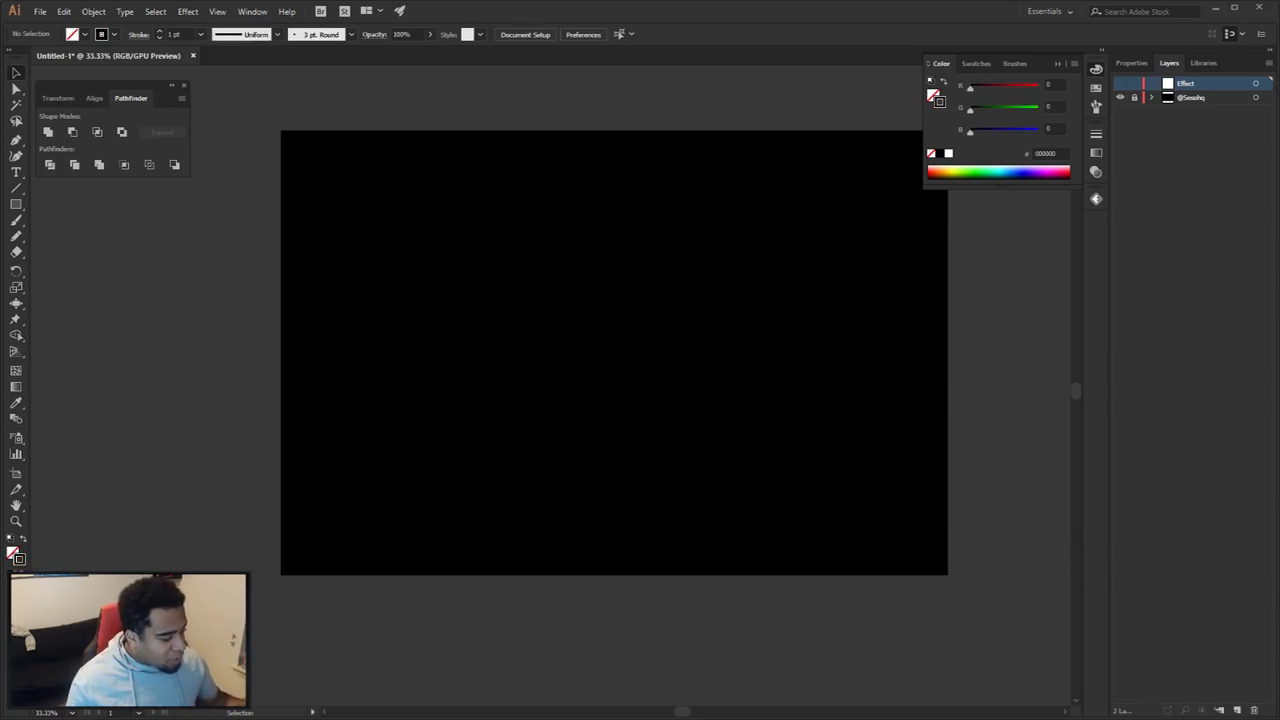
double_click(20, 561)
type("8ab7b7")
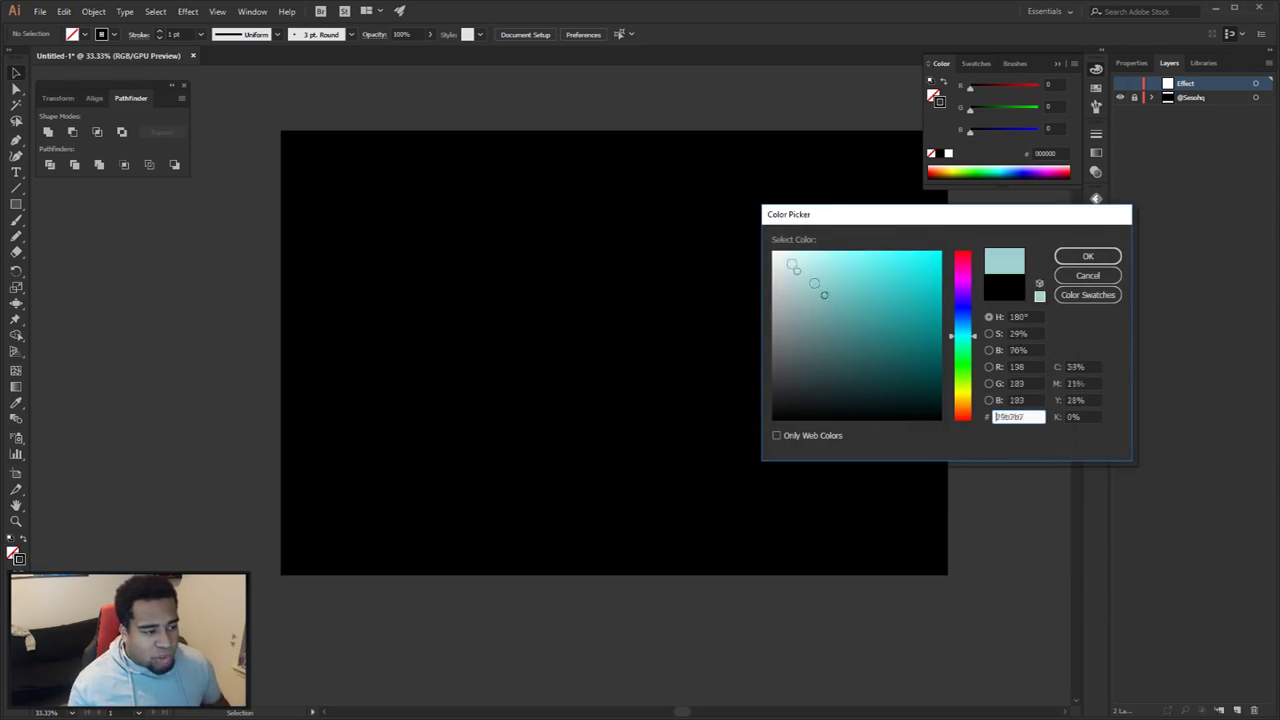
left_click(772, 252)
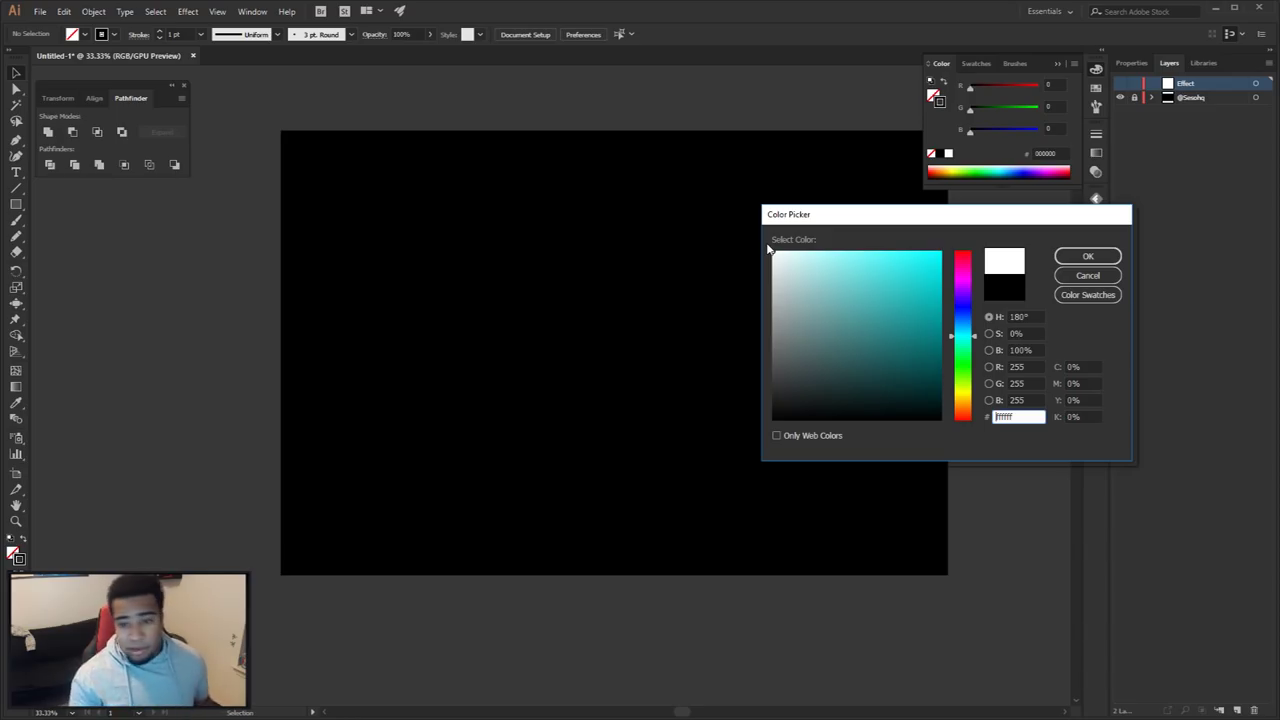
left_click(1082, 256)
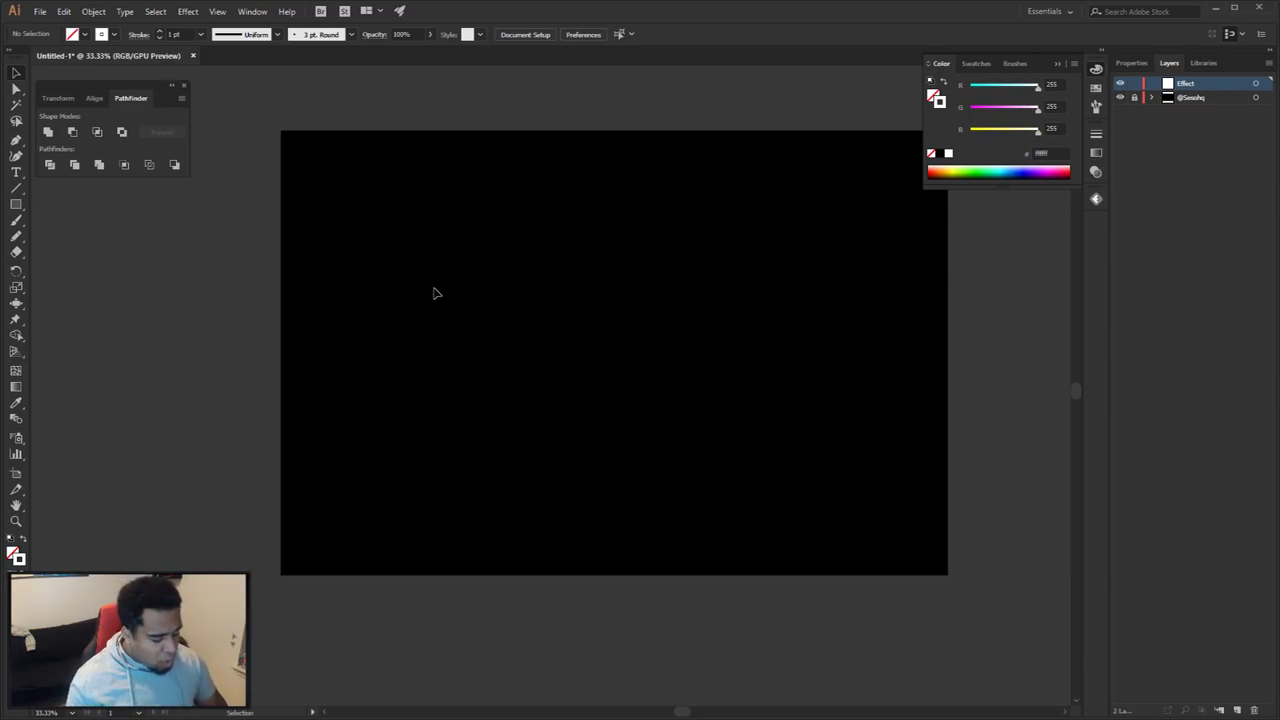
key("n")
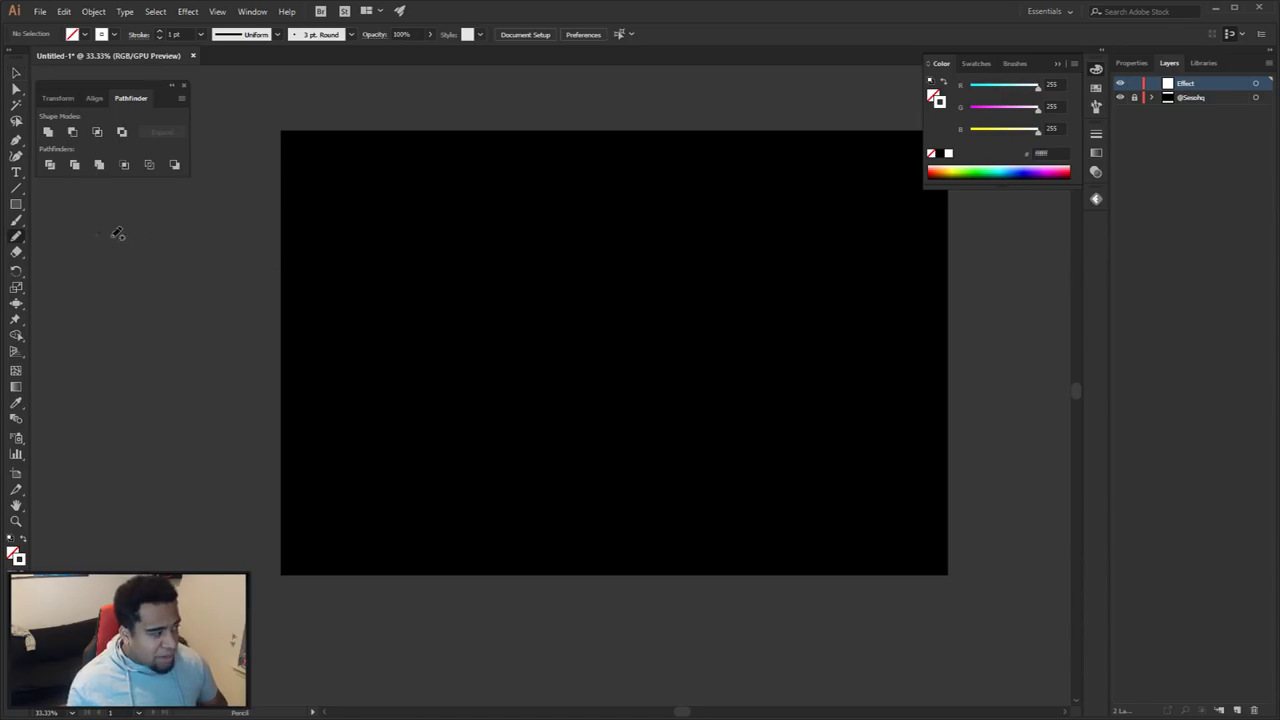
Switch to the Pencil tool with Smooth fidelity, 15 px close-paths and 6 px edit distance
left_click(18, 235)
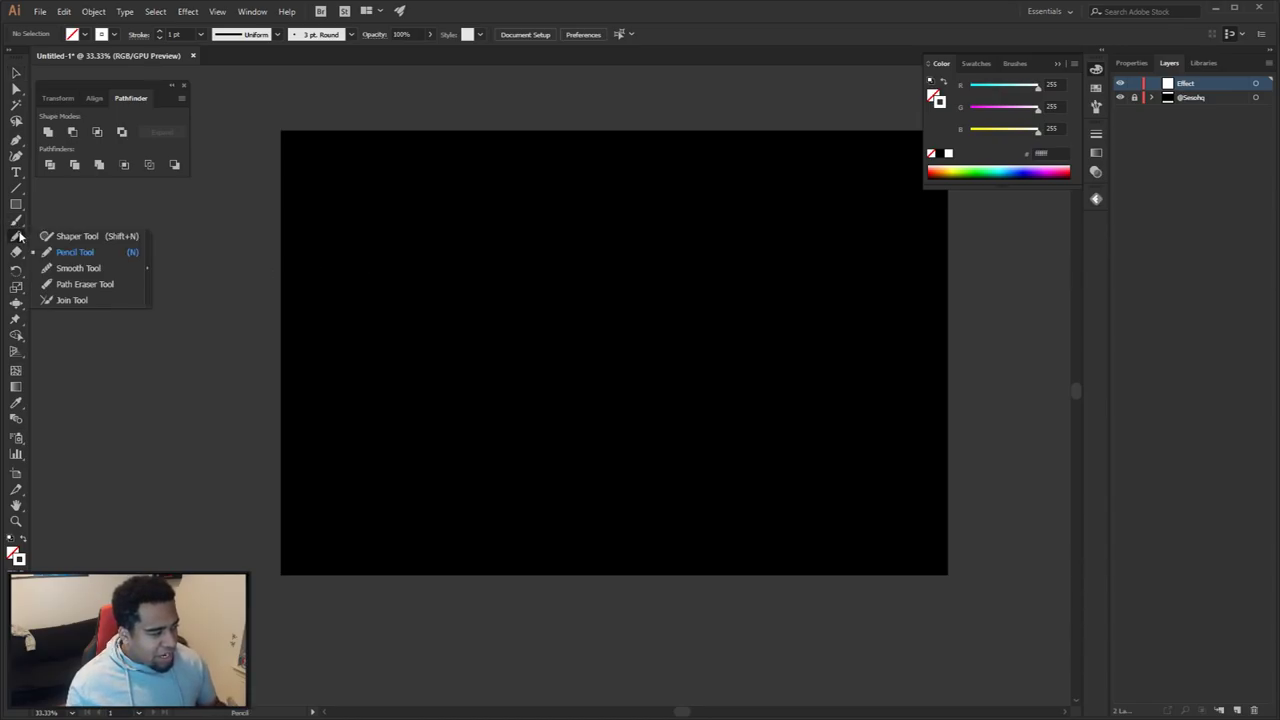
left_click(89, 255)
double_click(16, 237)
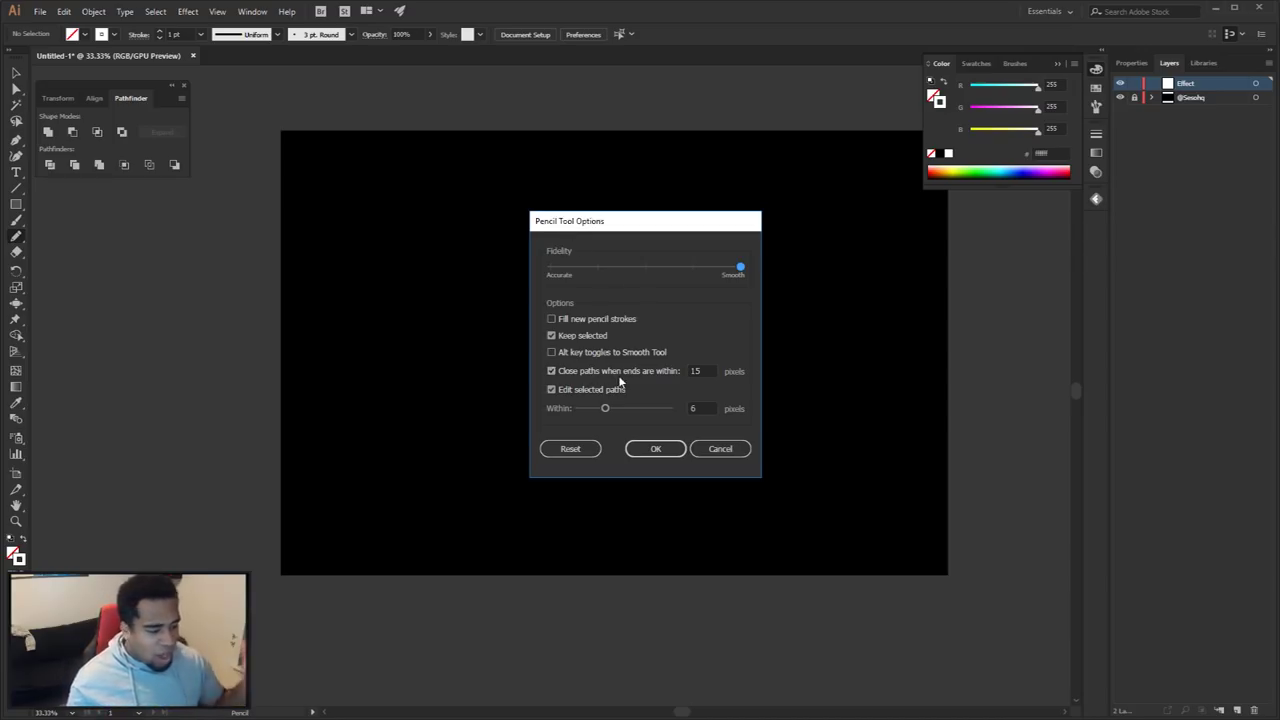
double_click(705, 371)
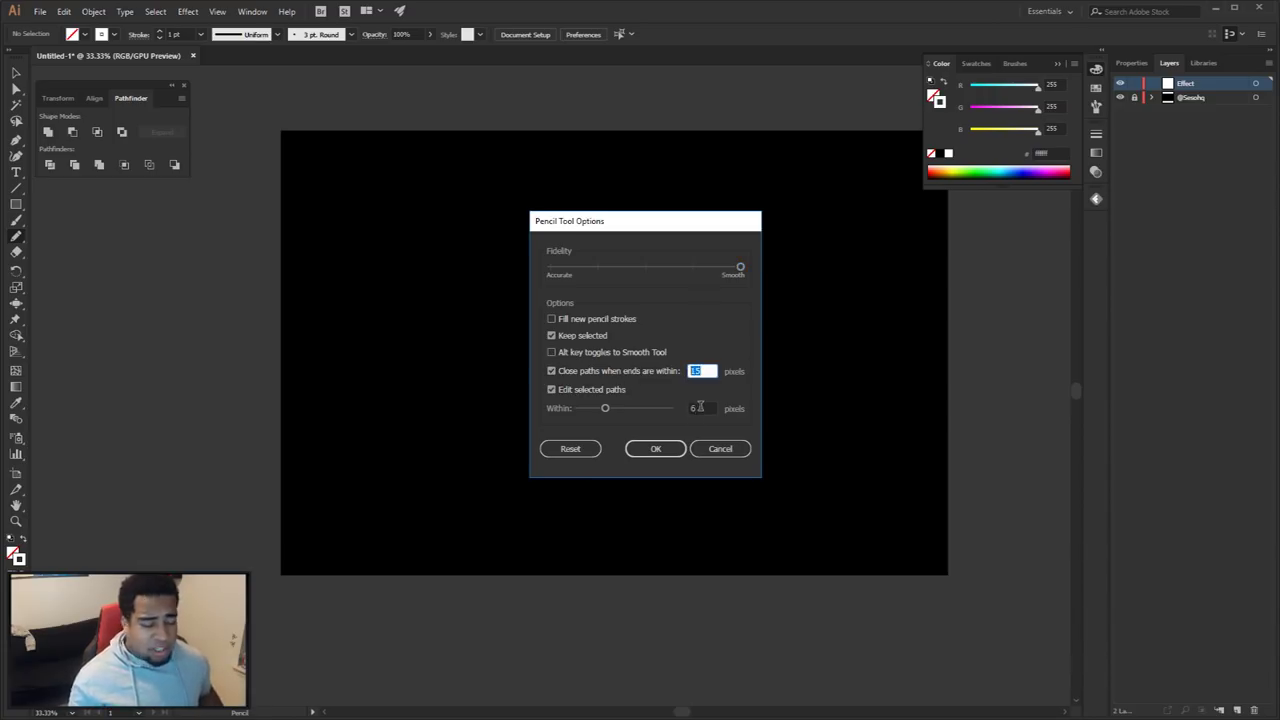
double_click(703, 408)
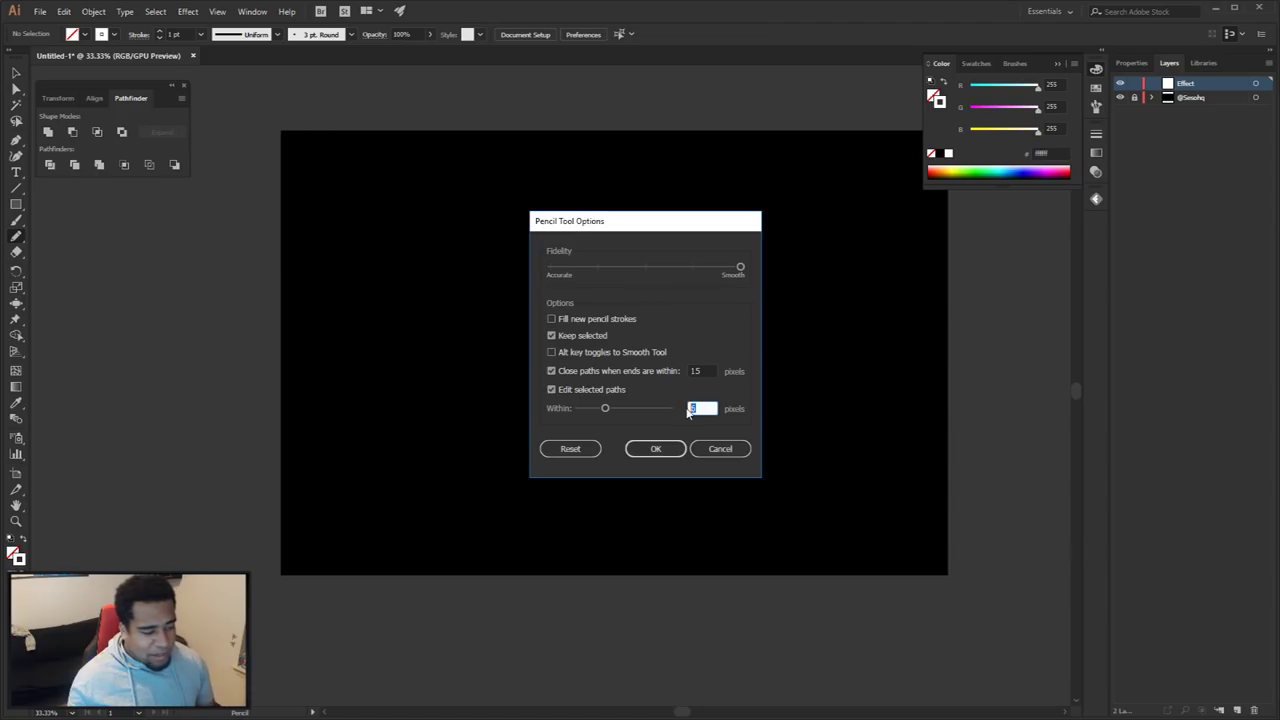
left_click(659, 448)
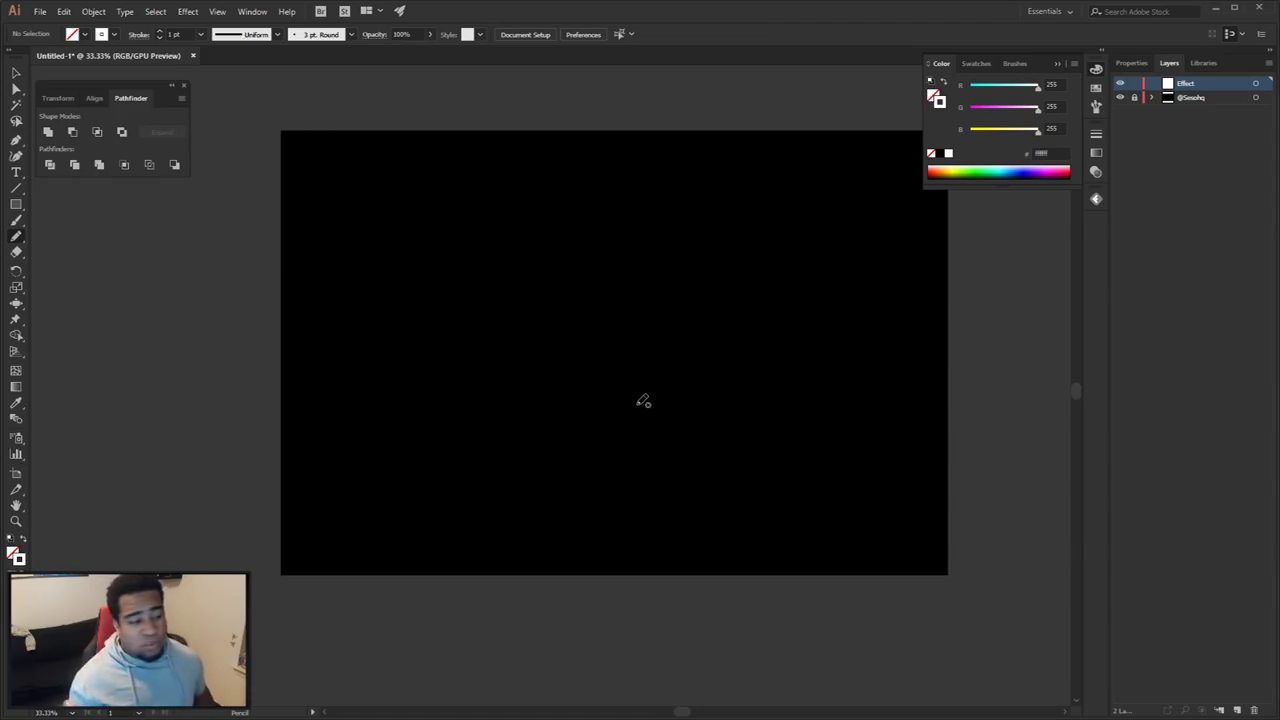
Sketch the first wavy freehand curves across the artboard, undoing poor attempts
mouse_move(420, 355)
left_mouse_down()
mouse_move(539, 272)
mouse_move(640, 346)
mouse_move(800, 375)
left_mouse_up()
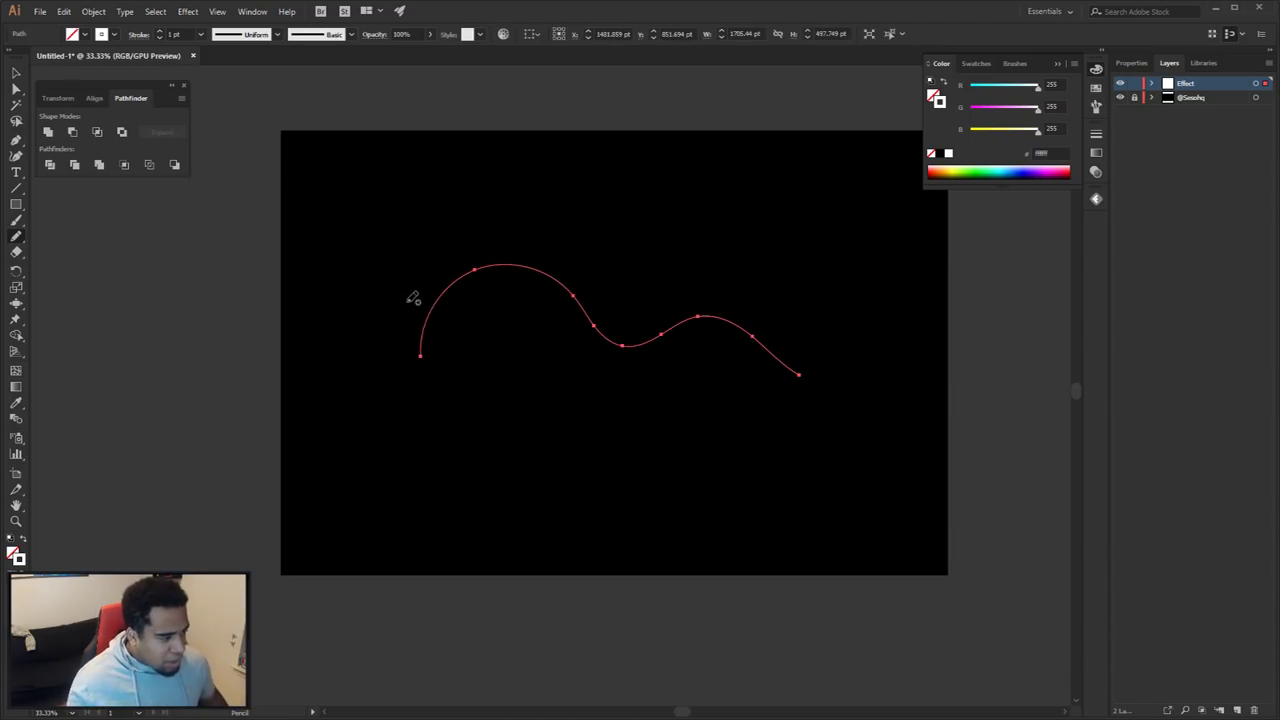
mouse_move(404, 285)
left_mouse_down()
mouse_move(513, 231)
mouse_move(559, 361)
mouse_move(791, 394)
left_mouse_up()
key("ctrl+z")
mouse_move(408, 272)
left_mouse_down()
mouse_move(562, 280)
mouse_move(673, 372)
mouse_move(843, 412)
left_mouse_up()
mouse_move(404, 383)
left_mouse_down()
mouse_move(667, 260)
mouse_move(849, 271)
left_mouse_up()
mouse_move(362, 323)
left_mouse_down()
mouse_move(667, 314)
mouse_move(829, 424)
left_mouse_up()
key("ctrl+z")
Draw more sweeping diagonal curves across the artboard, then switch to the Photoshop particle wave document
left_click_drag(340, 326, 775, 435)
key("ctrl+z")
mouse_move(392, 430)
left_mouse_down()
mouse_move(866, 334)
mouse_move(870, 420)
left_mouse_up()
key("ctrl+z")
mouse_move(364, 255)
left_mouse_down()
mouse_move(544, 190)
mouse_move(625, 298)
mouse_move(781, 419)
left_mouse_up()
mouse_move(384, 417)
left_mouse_down()
mouse_move(586, 290)
mouse_move(829, 237)
left_mouse_up()
key("ctrl+z")
mouse_move(354, 380)
left_mouse_down()
mouse_move(405, 307)
mouse_move(617, 359)
mouse_move(786, 446)
left_mouse_up()
mouse_move(395, 432)
left_mouse_down()
mouse_move(461, 451)
mouse_move(659, 292)
mouse_move(836, 222)
left_mouse_up()
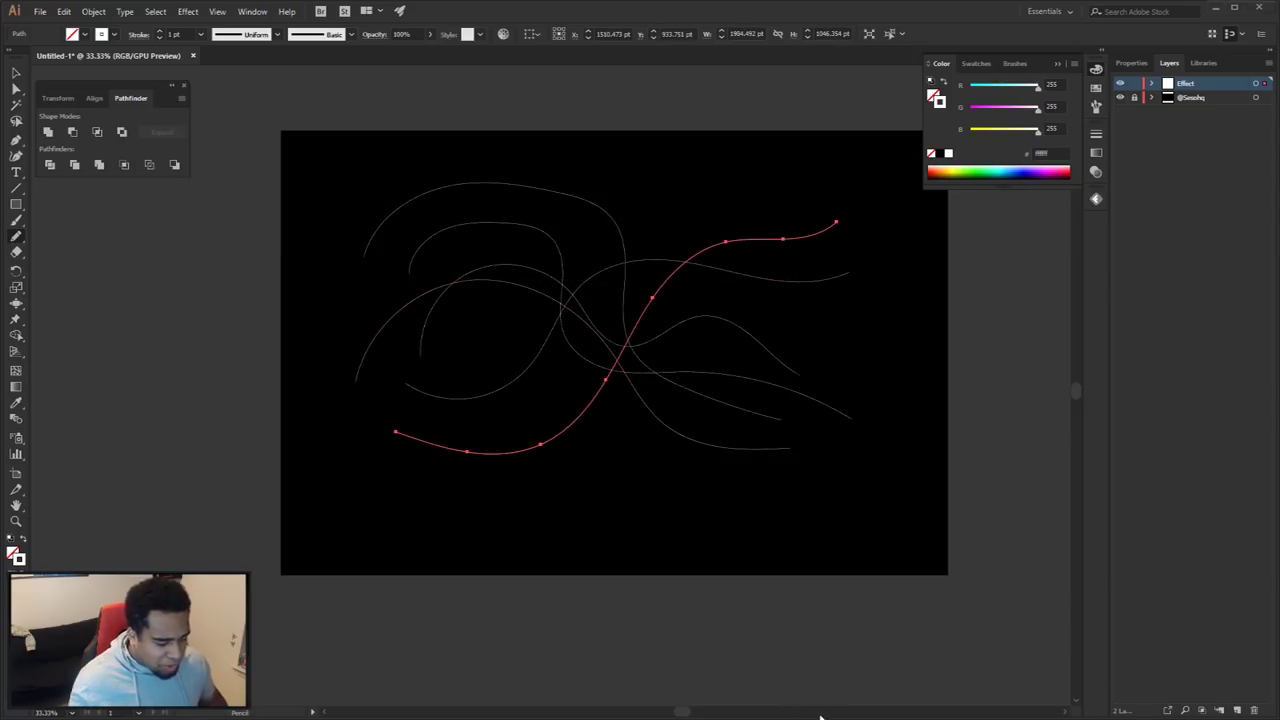
key("super")
left_click(738, 708)
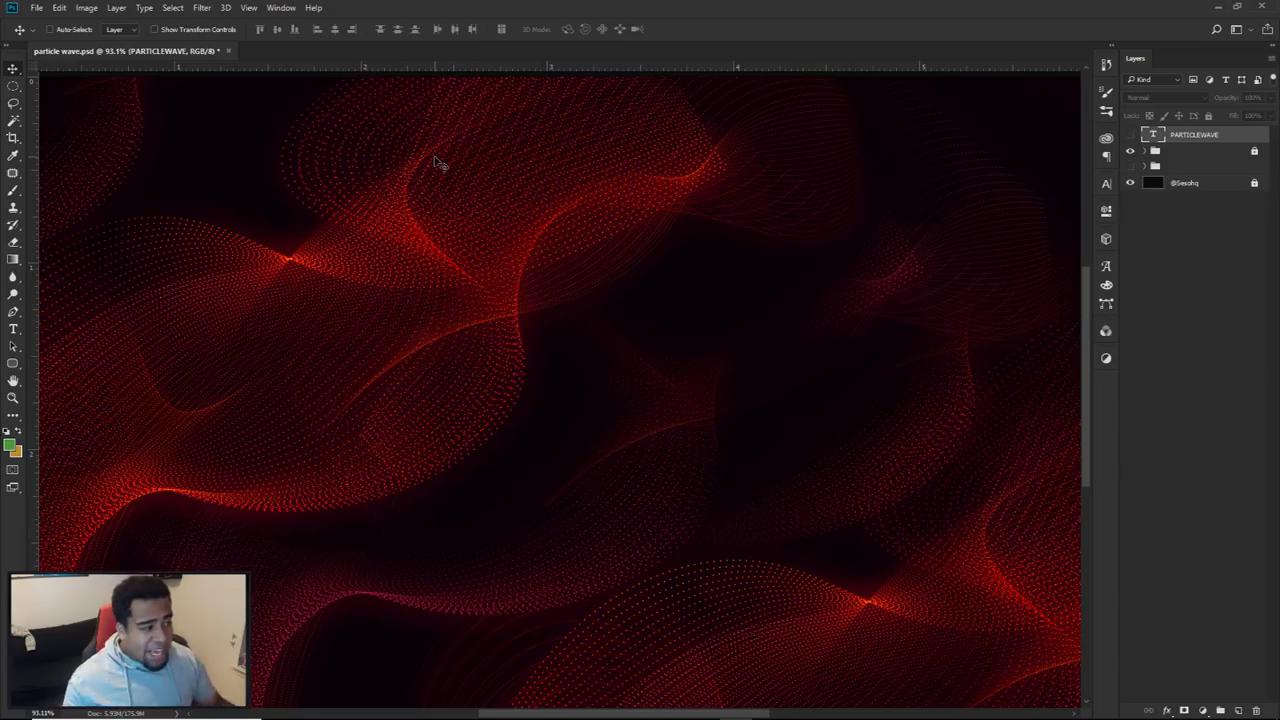
Go back to the Illustrator drawing after viewing the red particle wave reference
left_click(770, 706)
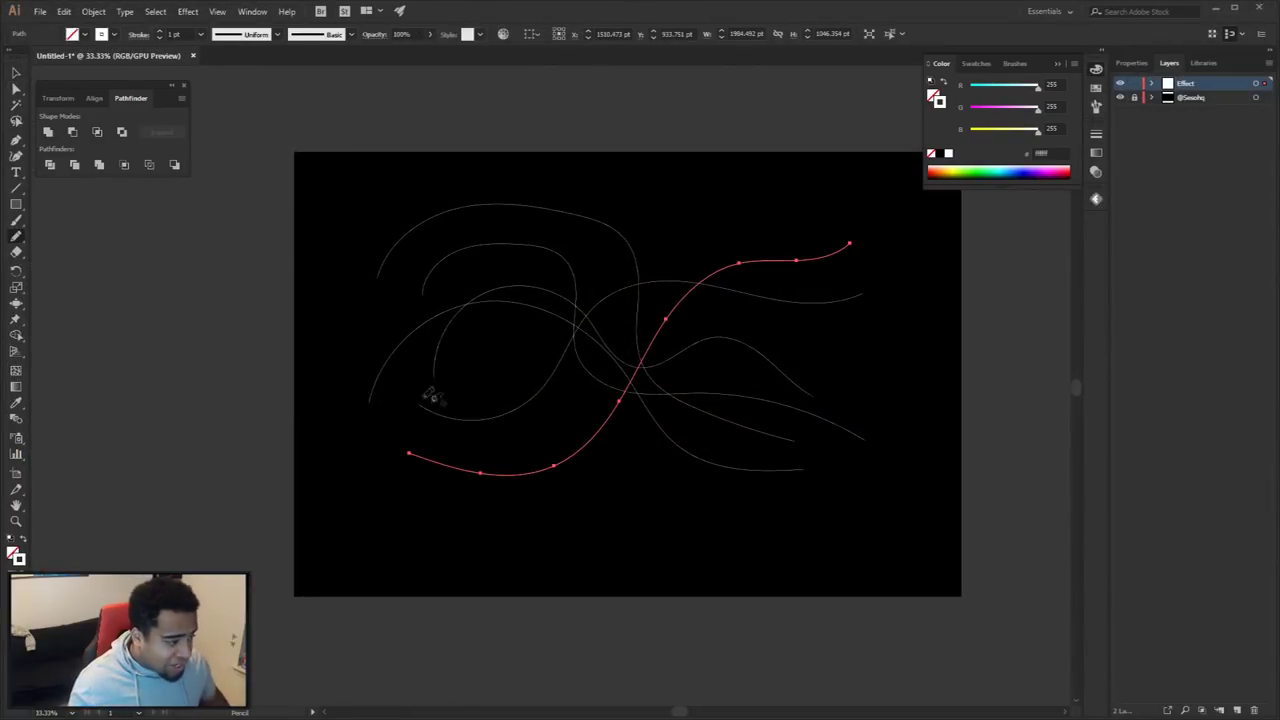
Draw additional looping freehand curves across the artboard, undoing unwanted loops
mouse_move(366, 232)
left_mouse_down()
mouse_move(464, 201)
mouse_move(478, 383)
mouse_move(693, 250)
mouse_move(661, 459)
mouse_move(838, 498)
left_mouse_up()
key("ctrl+z")
mouse_move(369, 257)
left_mouse_down()
mouse_move(420, 185)
mouse_move(655, 265)
mouse_move(596, 402)
left_mouse_up()
key("ctrl+z")
mouse_move(340, 292)
left_mouse_down()
mouse_move(364, 234)
mouse_move(640, 466)
mouse_move(890, 484)
left_mouse_up()
Select all the curves with Direct Selection, nudge them slightly and recentre the view
key("a")
left_click_drag(314, 131, 922, 573)
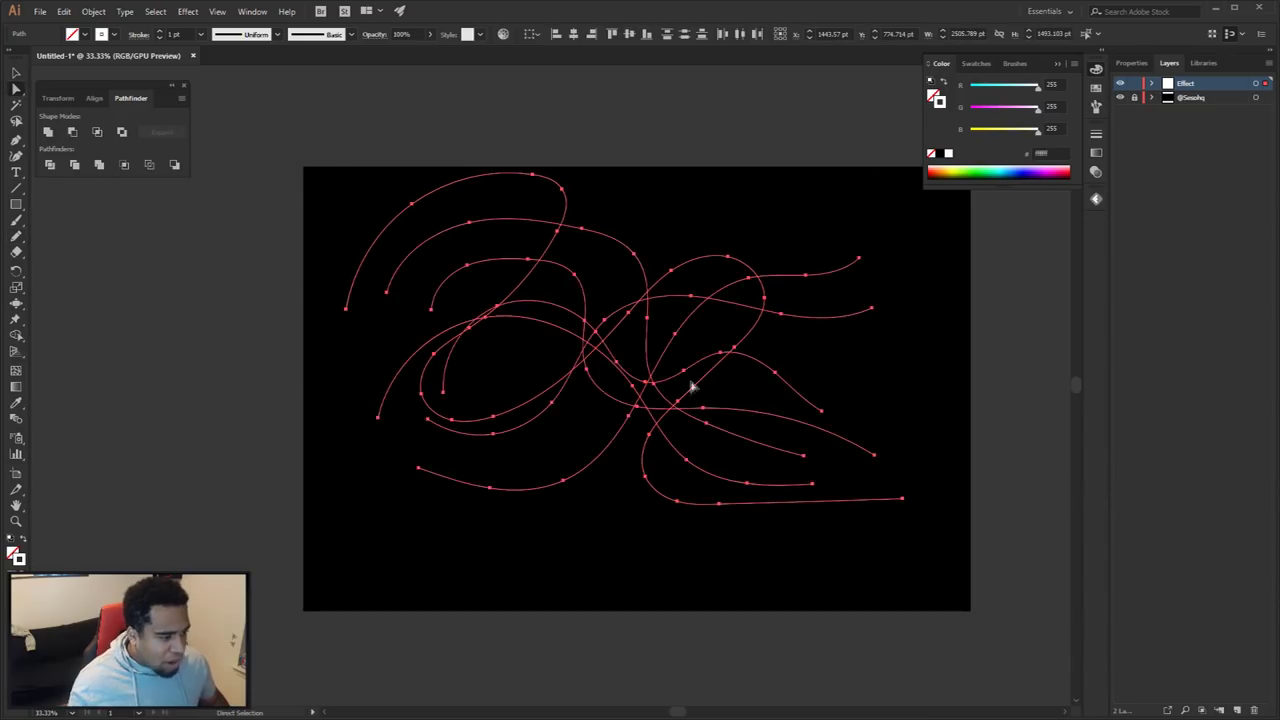
left_click_drag(677, 345, 691, 381)
left_click_drag(691, 280, 671, 256)
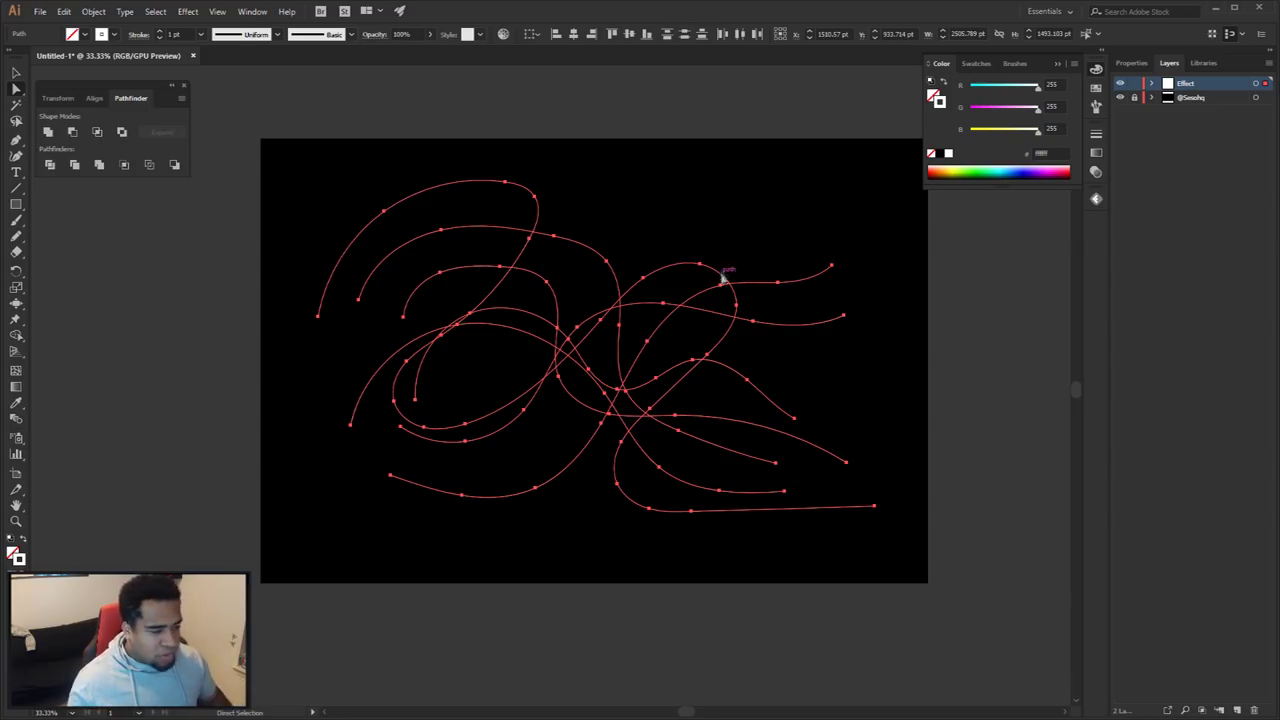
scroll(723, 277, "up", 9, "alt")
scroll(716, 266, "up", 3, "alt")
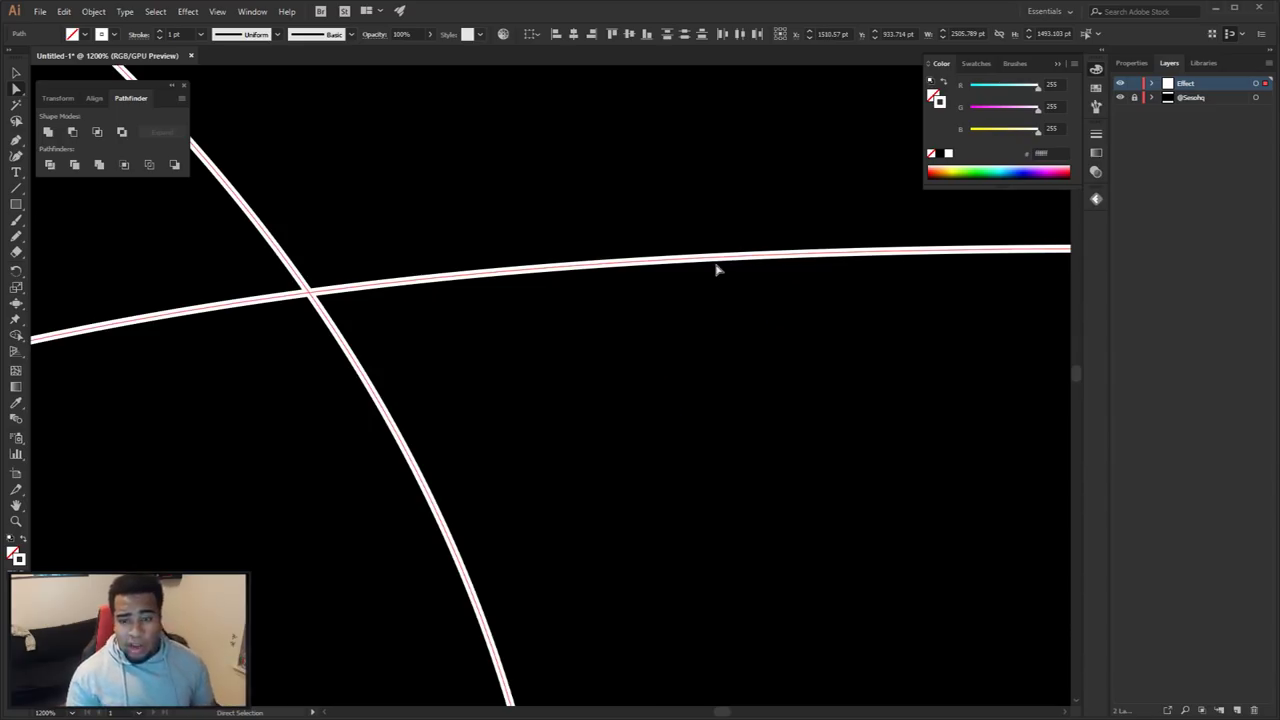
left_click(252, 11)
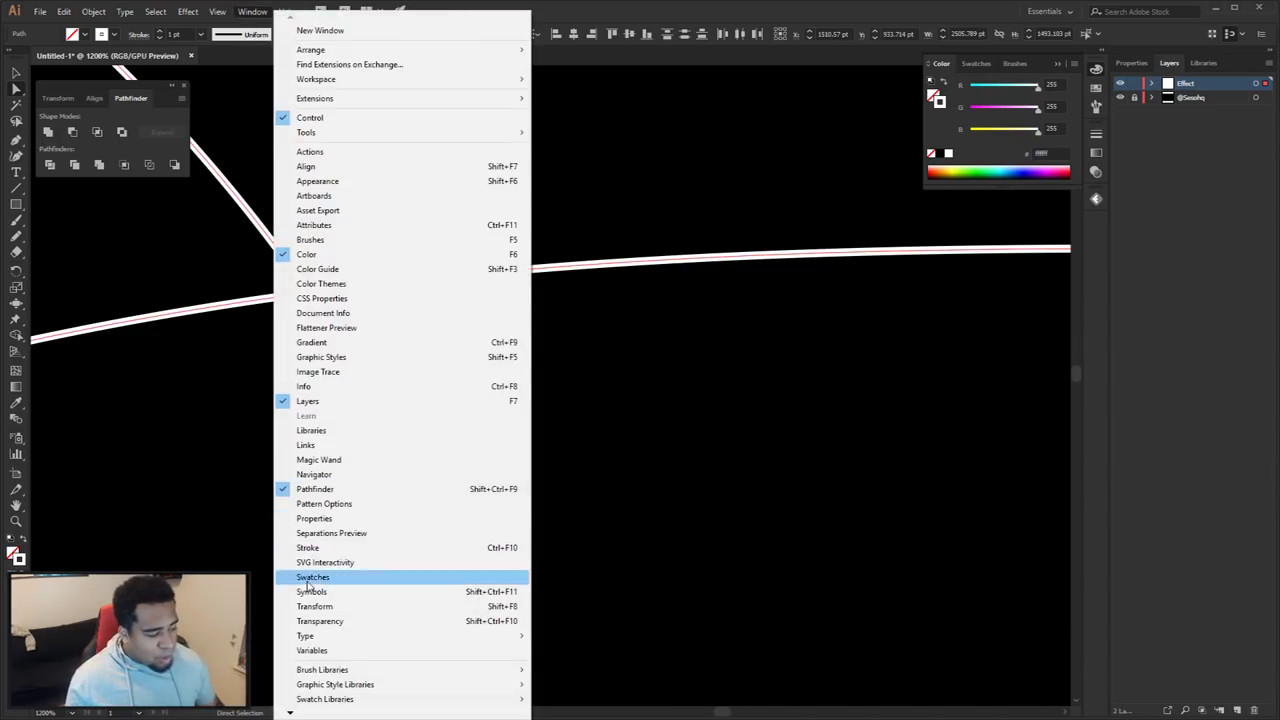
Show the full Stroke panel options and give the curves a Round Join
left_click(312, 548)
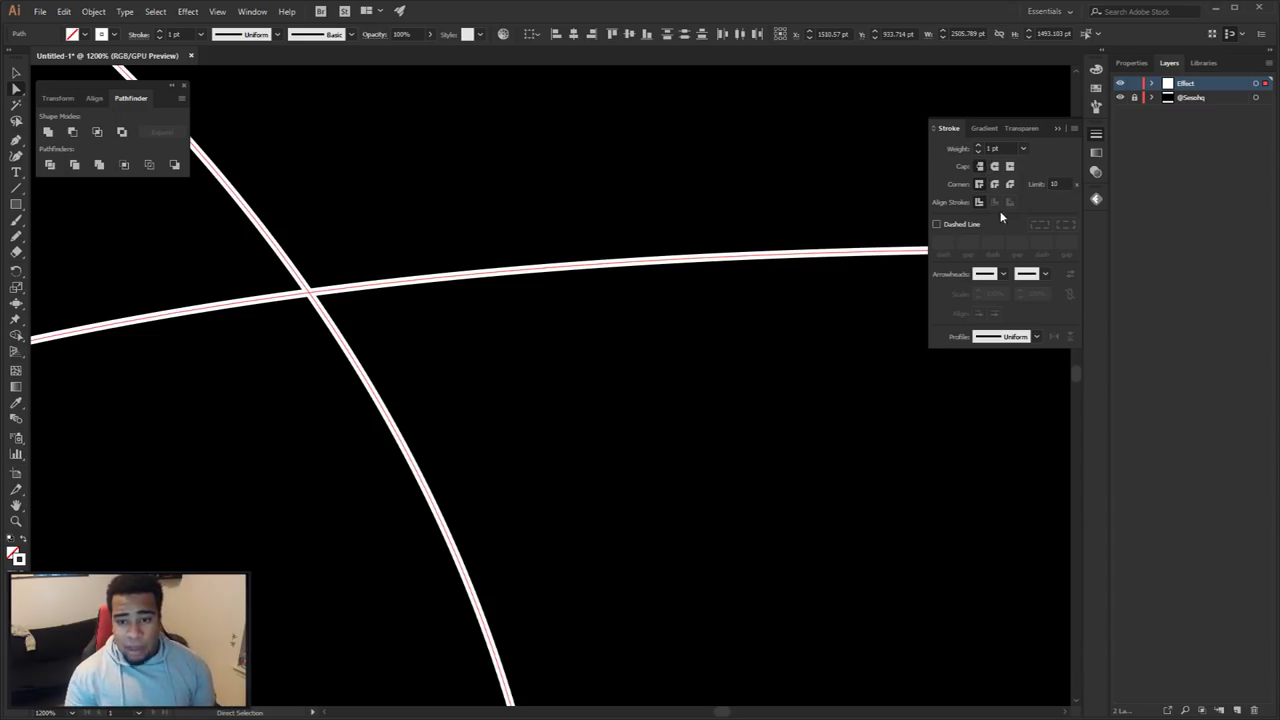
left_click(1073, 128)
left_click(1110, 132)
left_click(1074, 128)
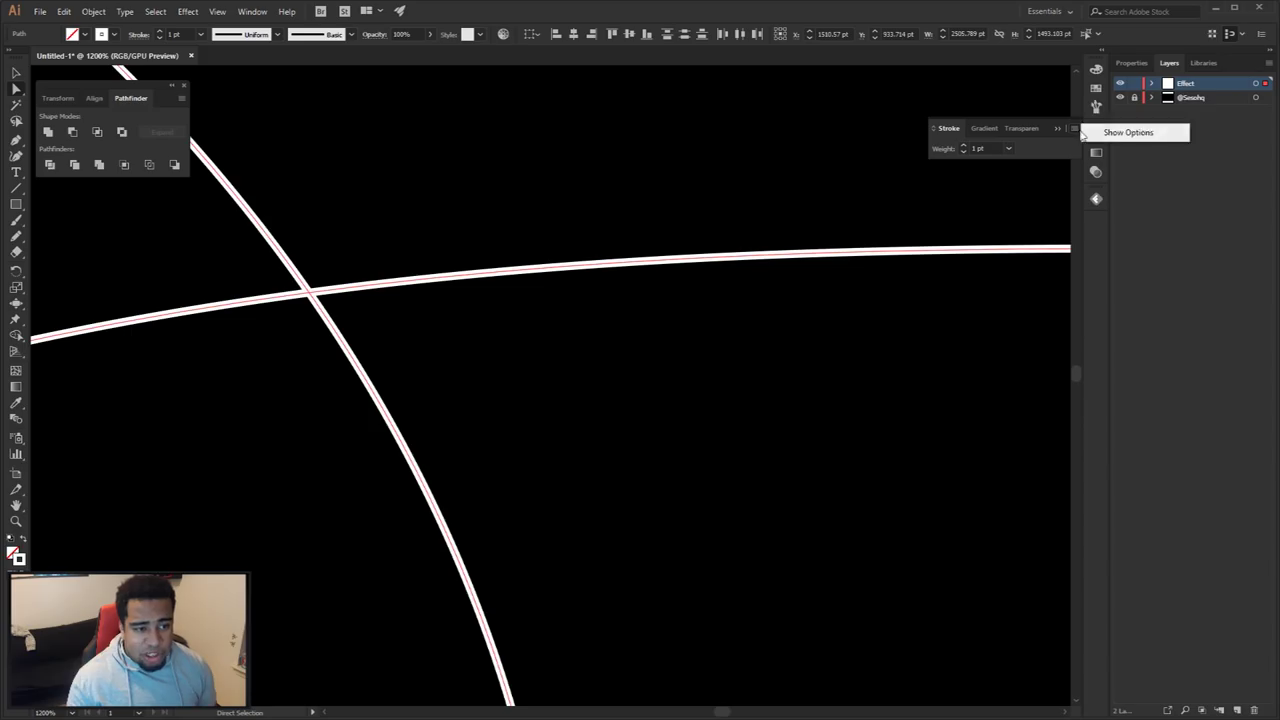
left_click(1117, 133)
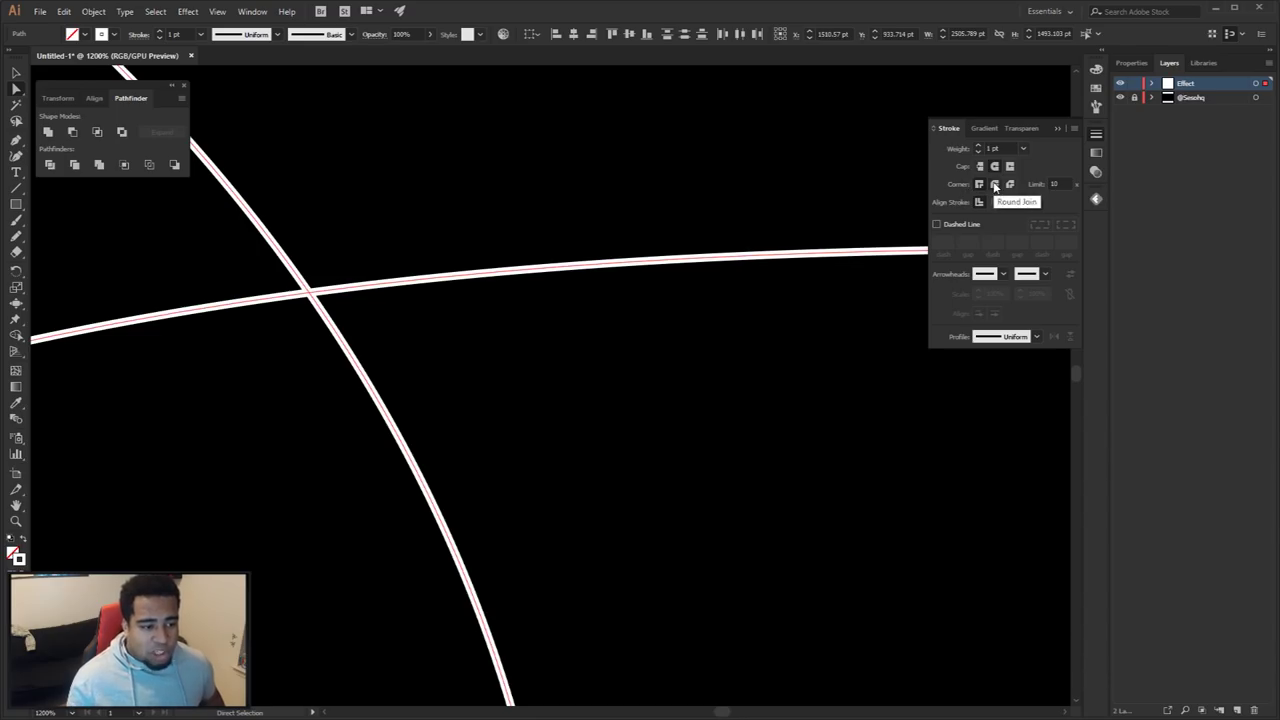
left_click(995, 185)
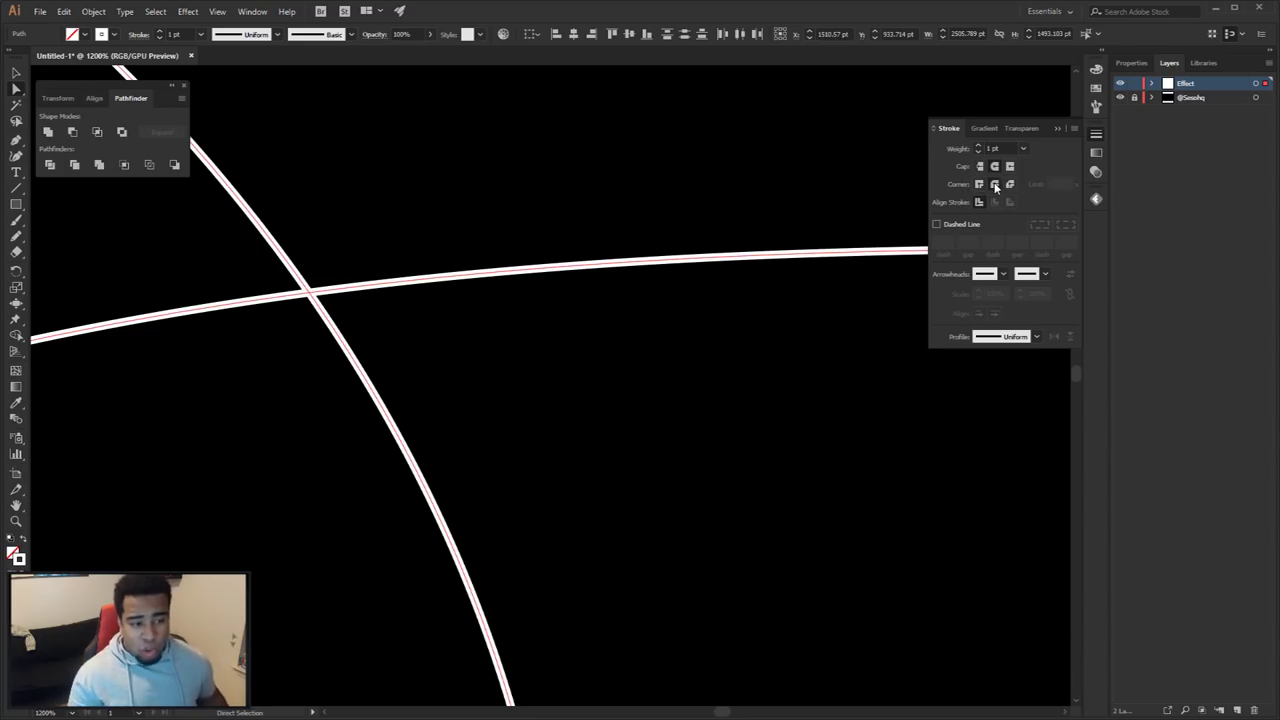
Enable Dashed Line with a 0 pt dash and 7 pt gap for dotted curves
left_click(937, 224)
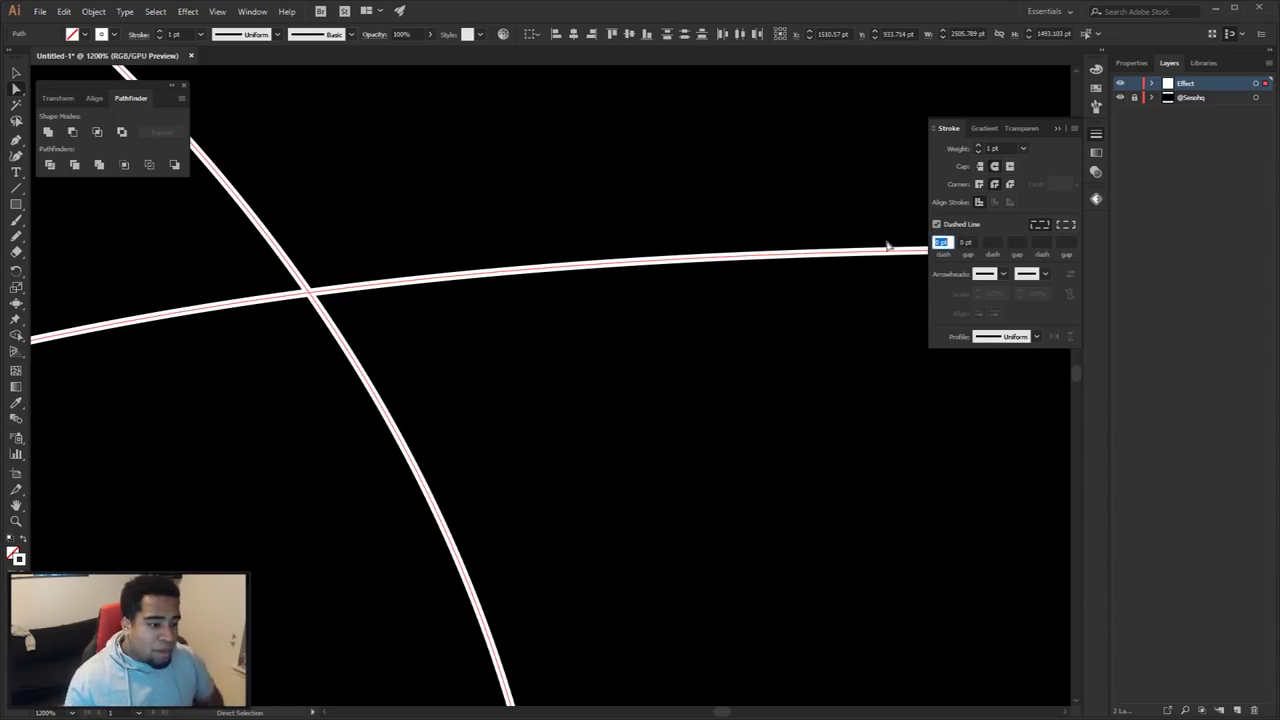
type("1")
key("Tab")
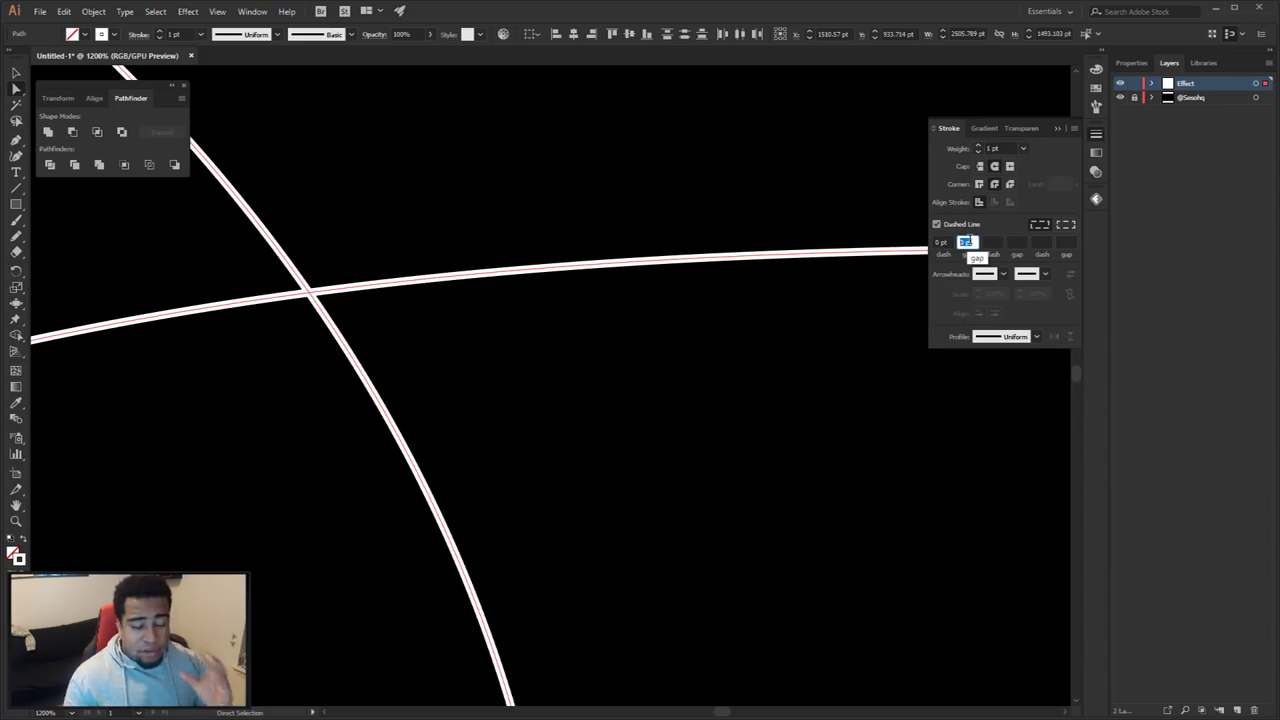
left_click(968, 241)
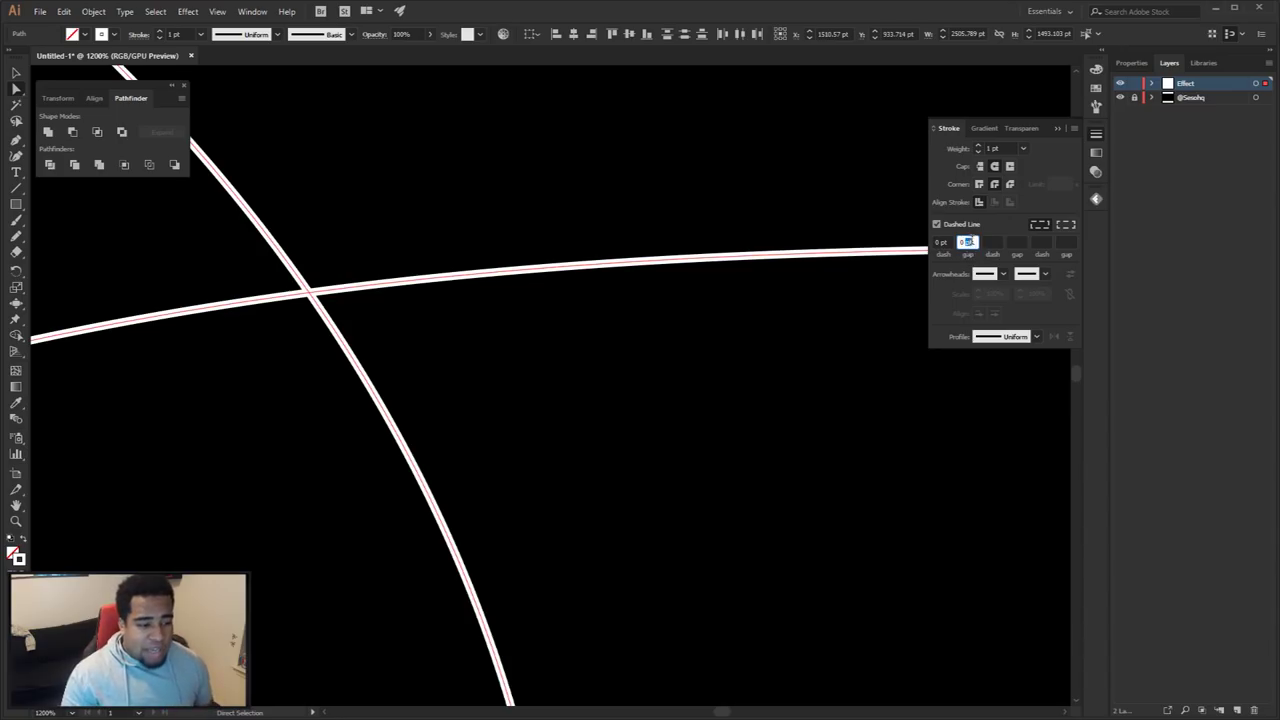
type("7")
key("Return")
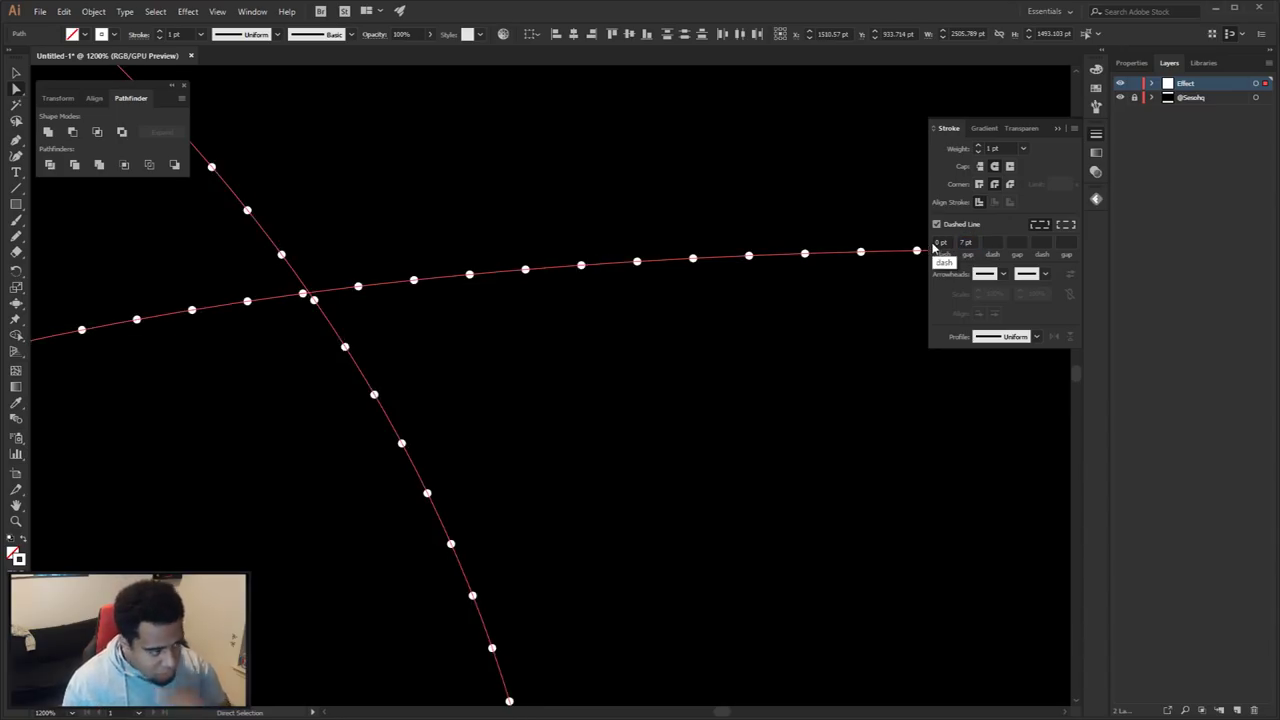
scroll(790, 248, "down", 3)
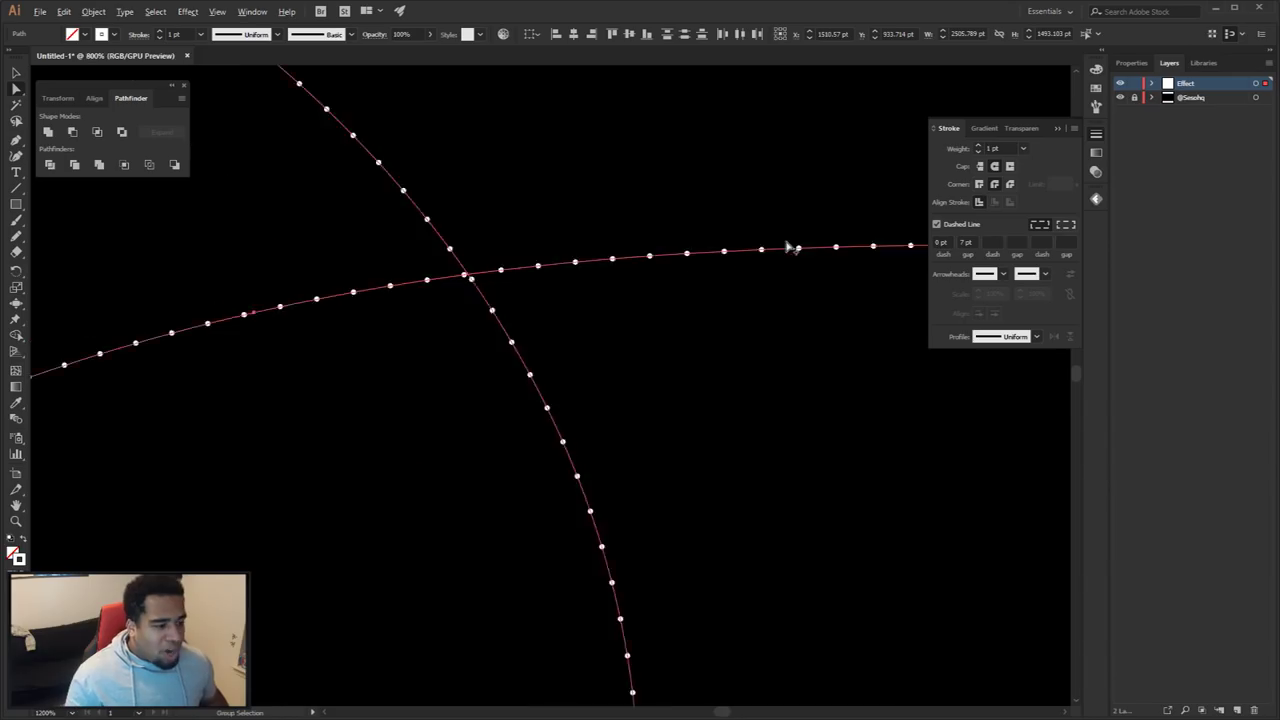
scroll(718, 262, "up", 4)
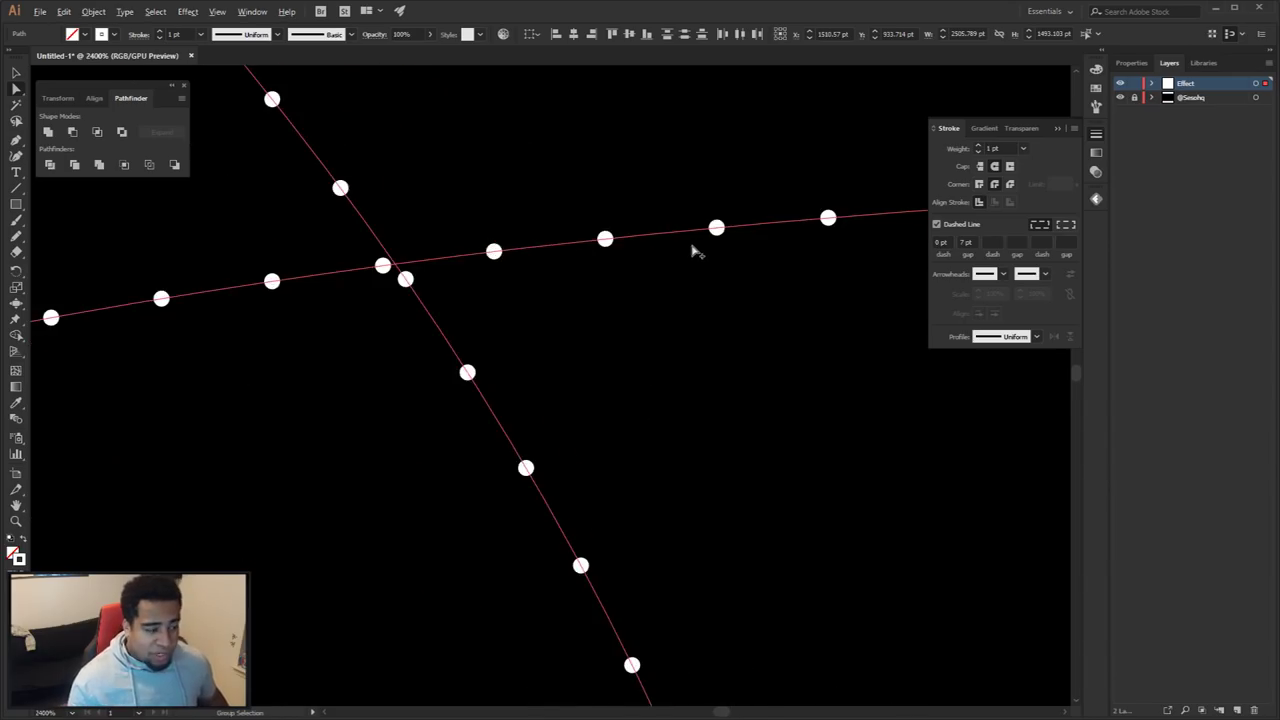
scroll(697, 253, "down", 4)
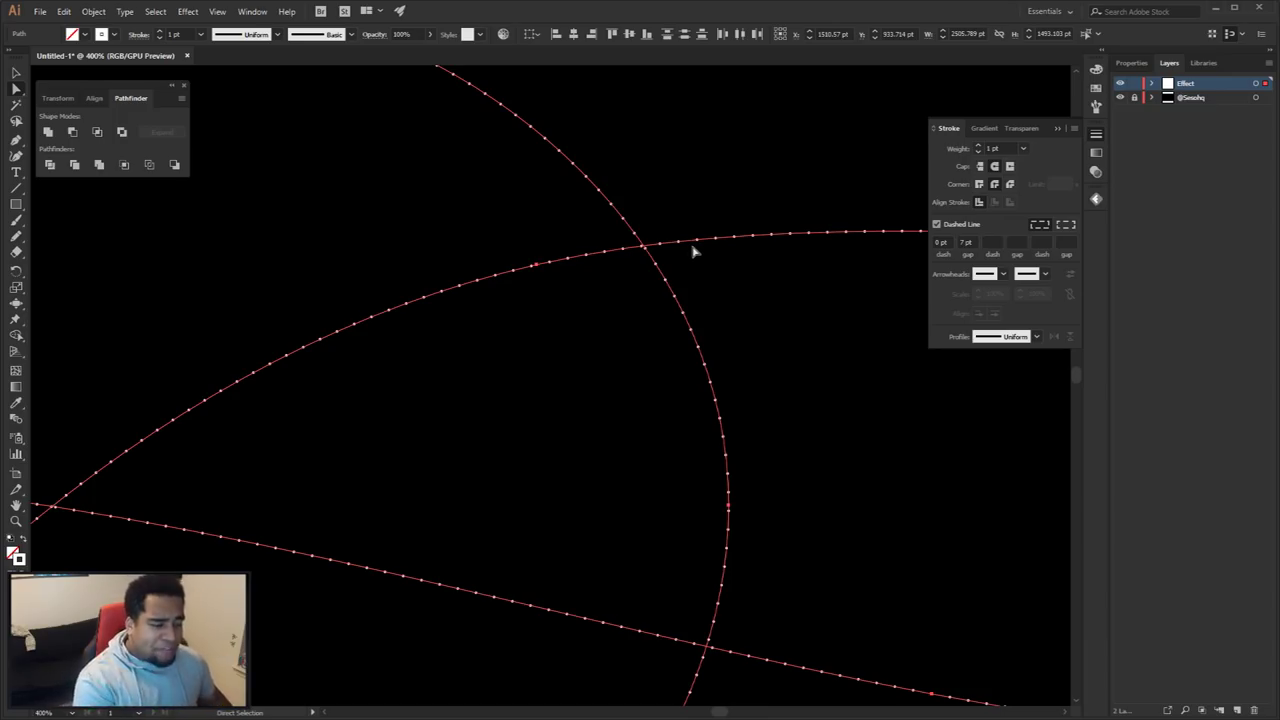
scroll(690, 250, "down", 3)
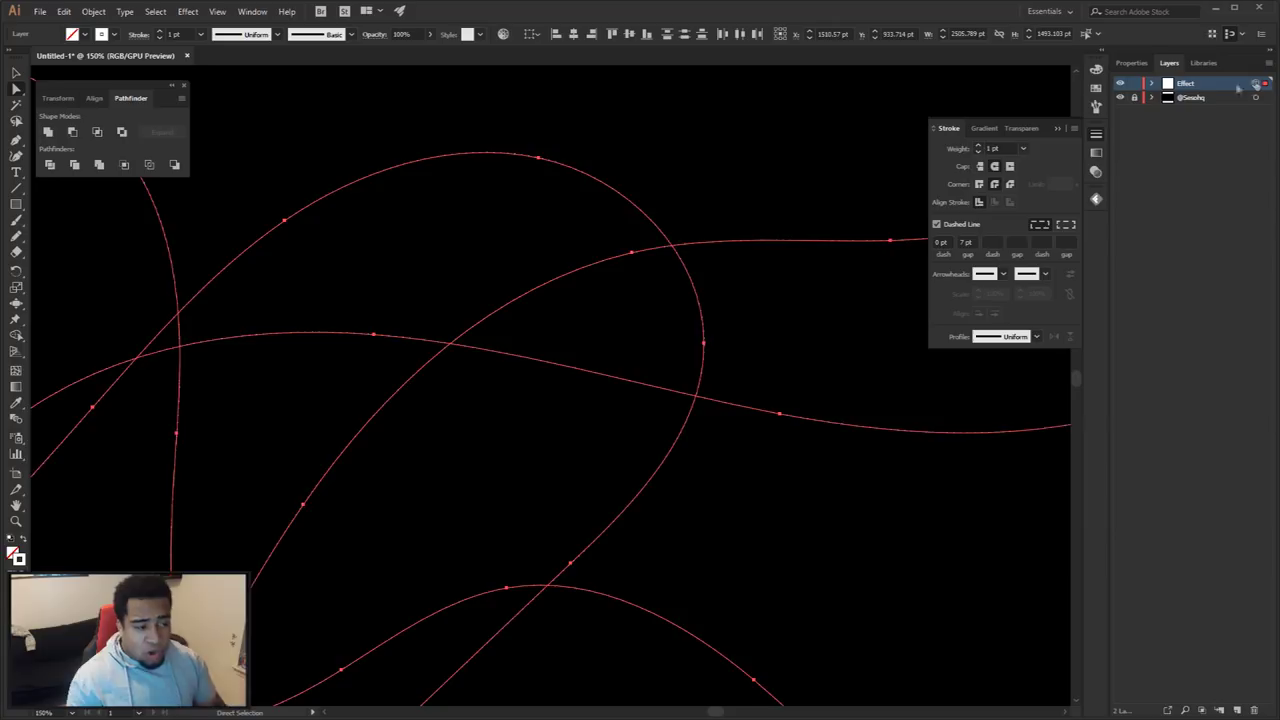
scroll(714, 277, "down", 1)
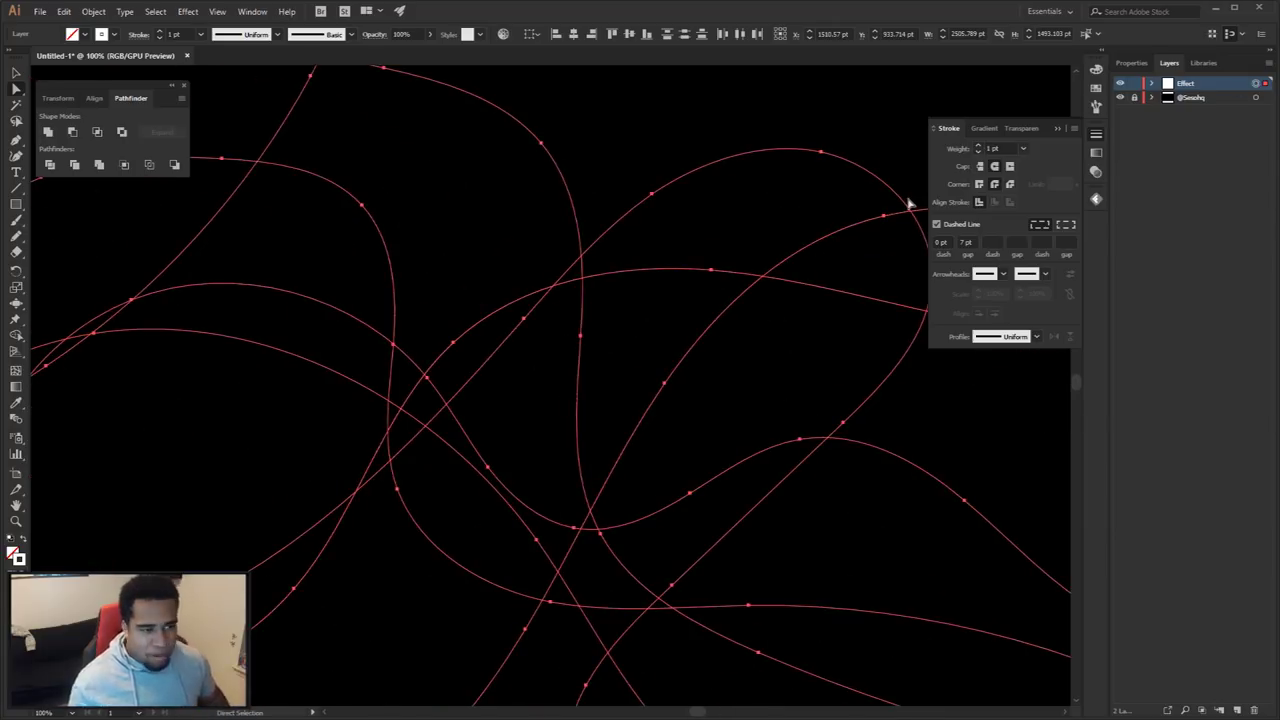
scroll(703, 251, "down", 3)
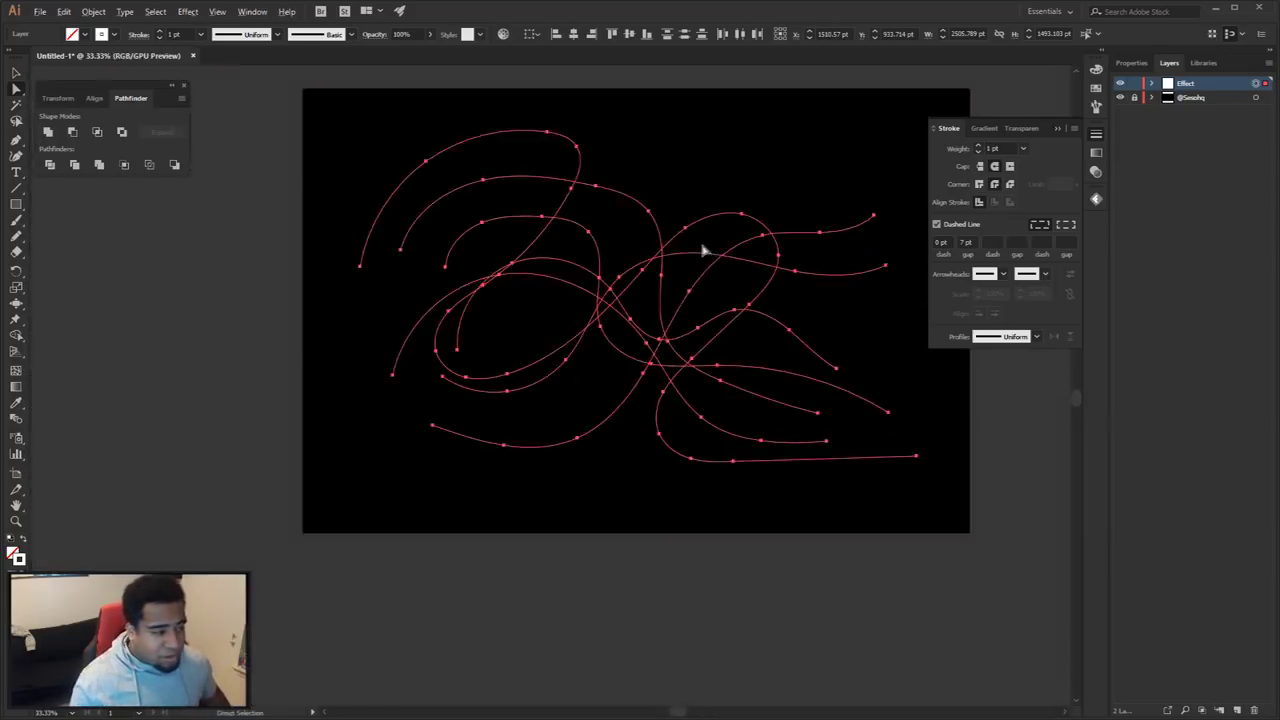
scroll(686, 291, "up", 3)
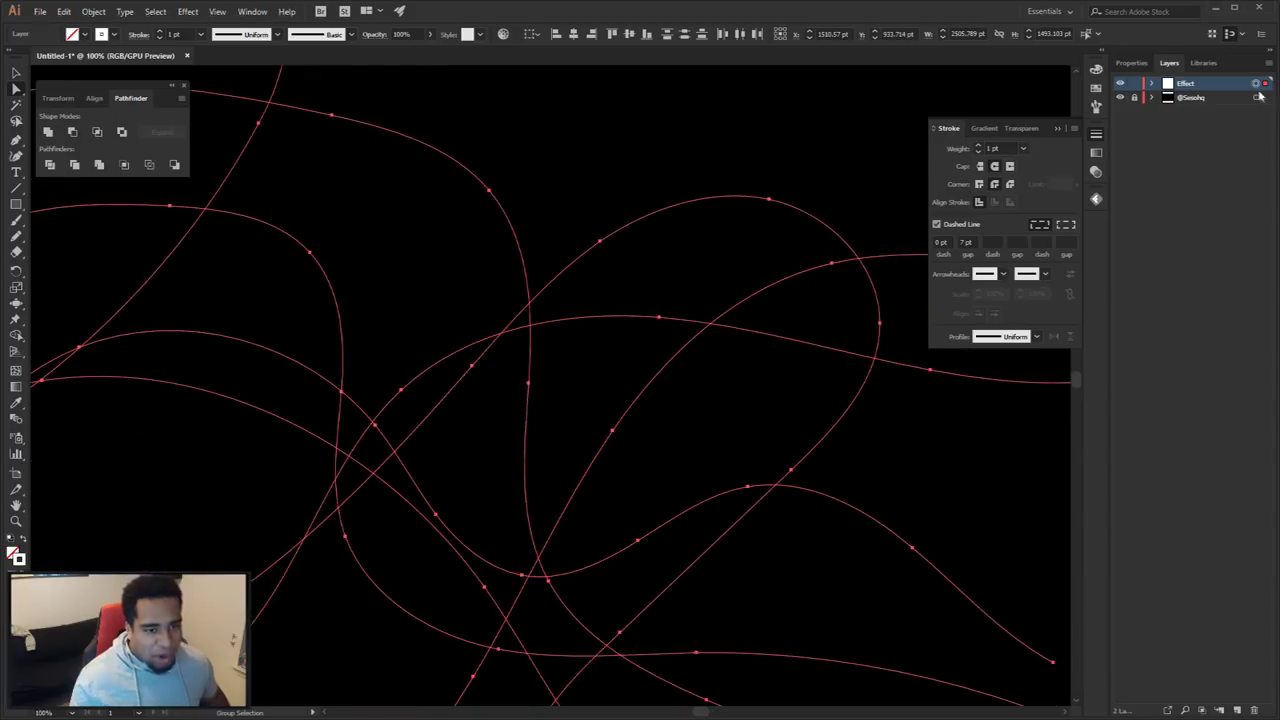
scroll(684, 350, "up", 5)
scroll(528, 357, "down", 5)
scroll(509, 437, "up", 2)
scroll(586, 429, "down", 3)
scroll(664, 383, "up", 1)
scroll(660, 384, "down", 4)
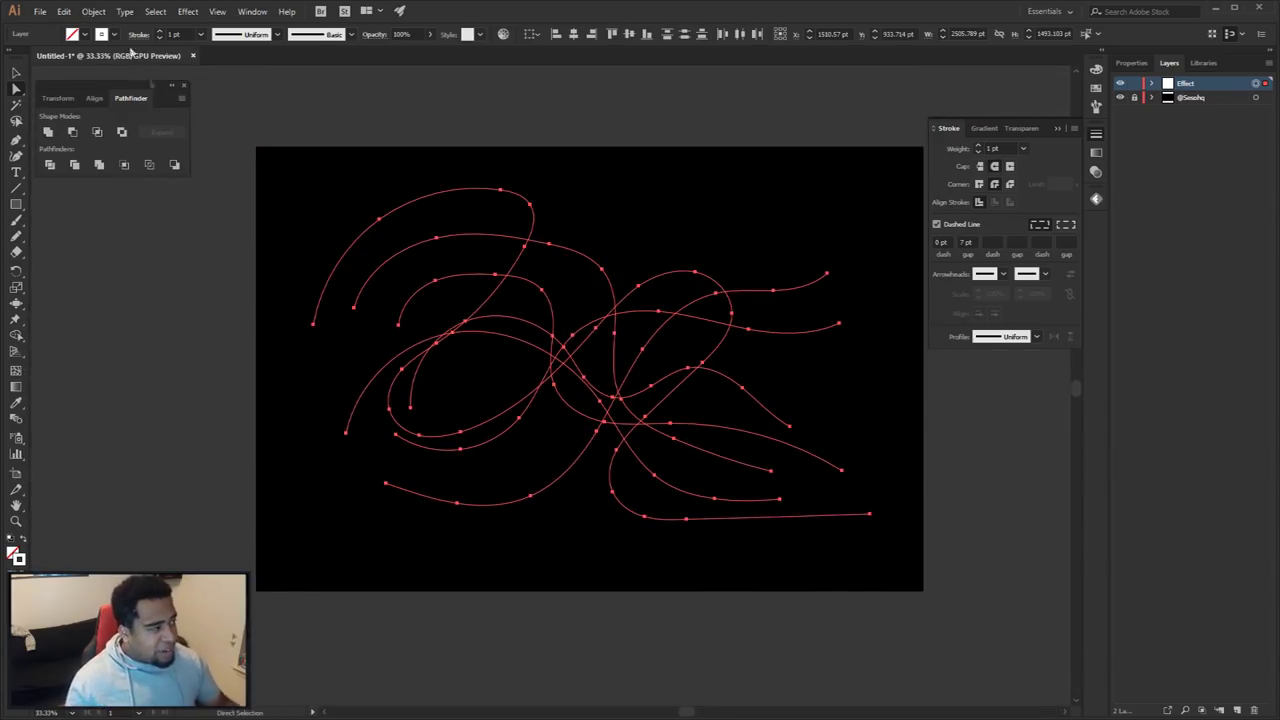
left_click(97, 13)
Make a blend from the selected dotted curves
mouse_move(118, 360)
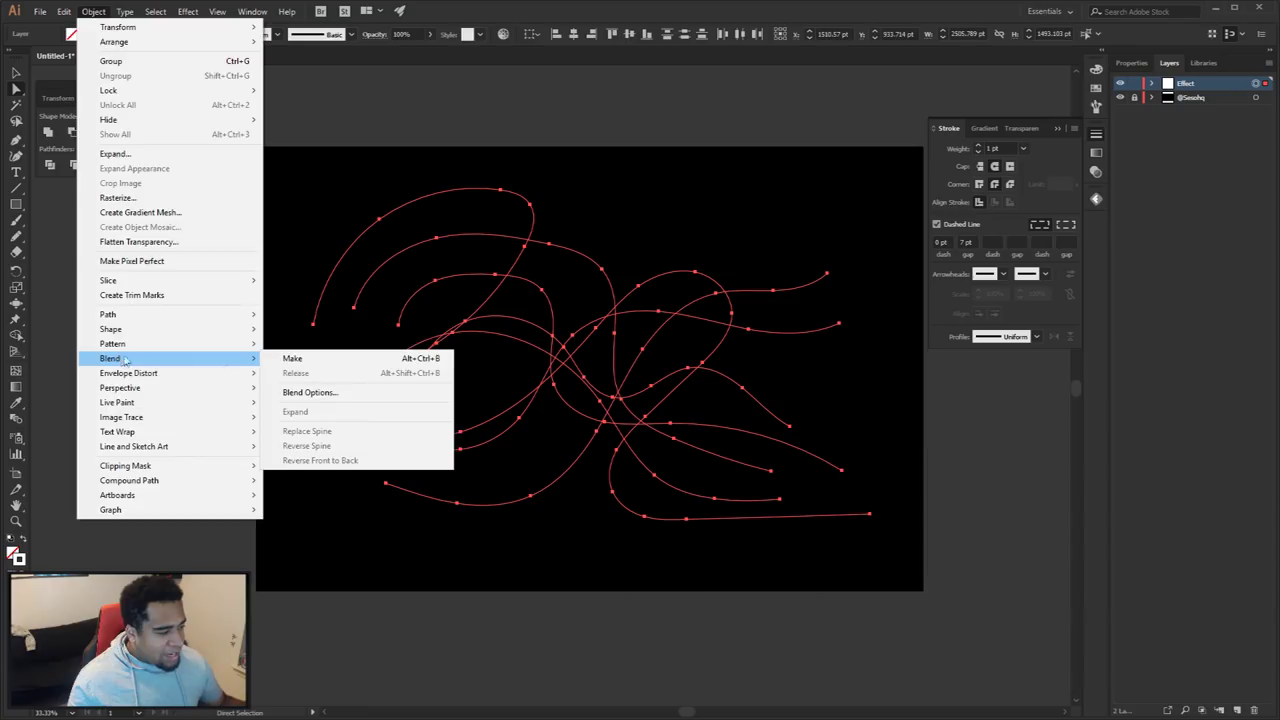
left_click(281, 360)
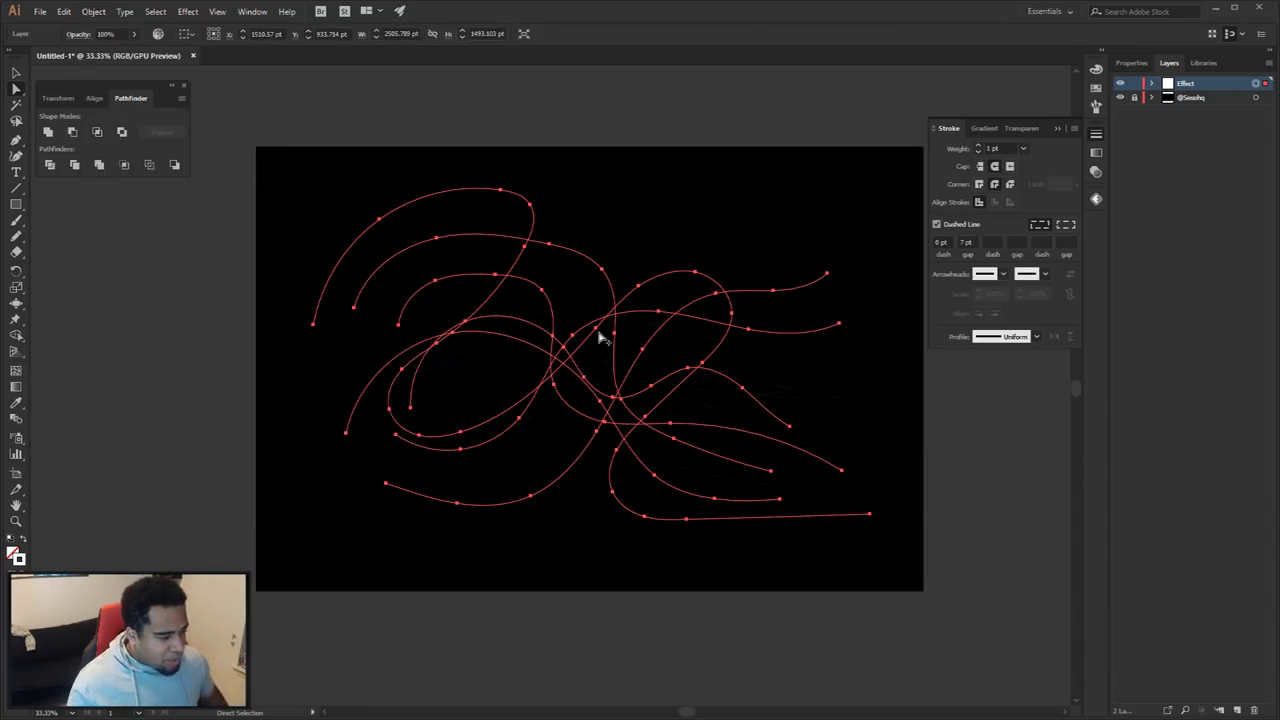
scroll(600, 334, "up", 2)
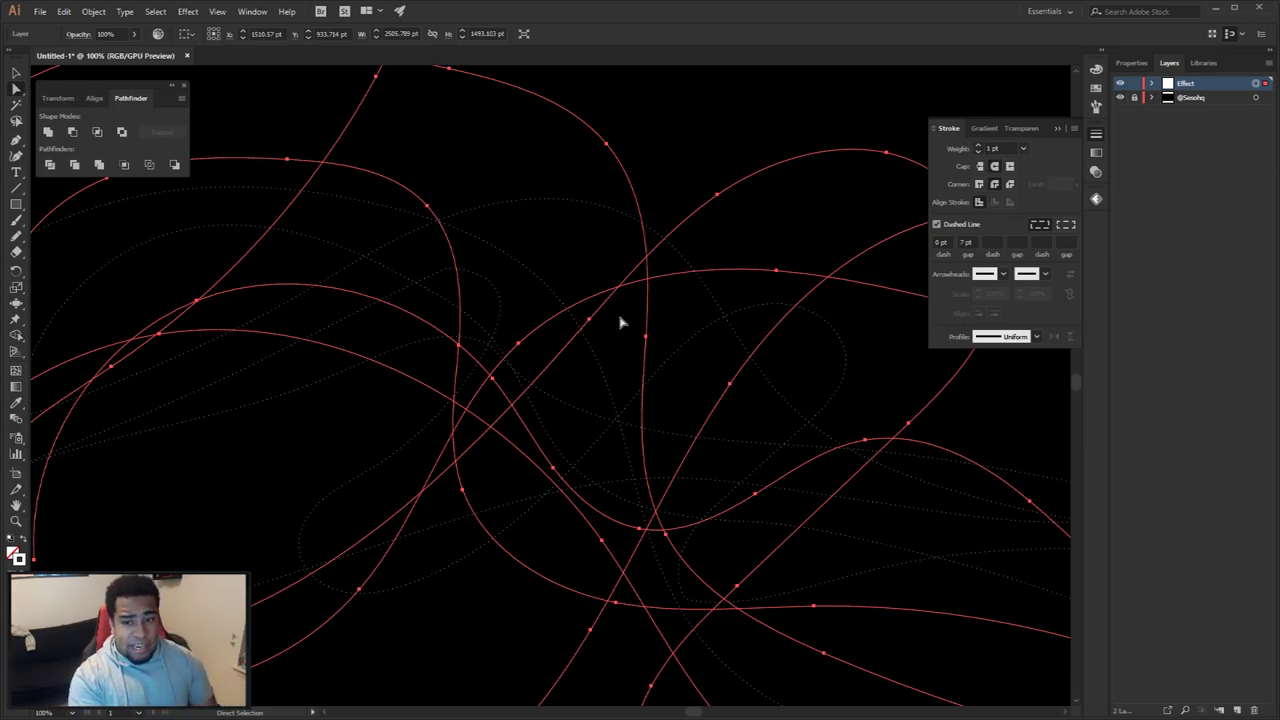
Set Blend Options spacing to Specified Steps 30 with Preview and apply it
left_click(93, 11)
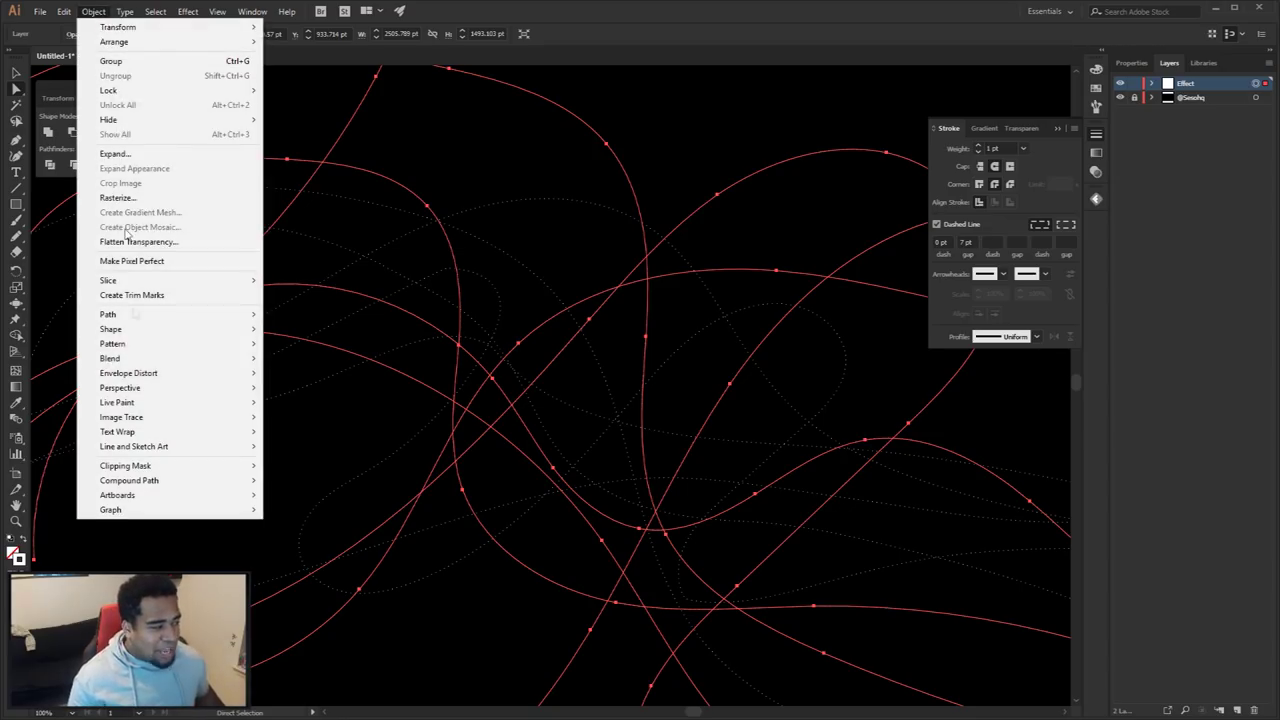
mouse_move(137, 359)
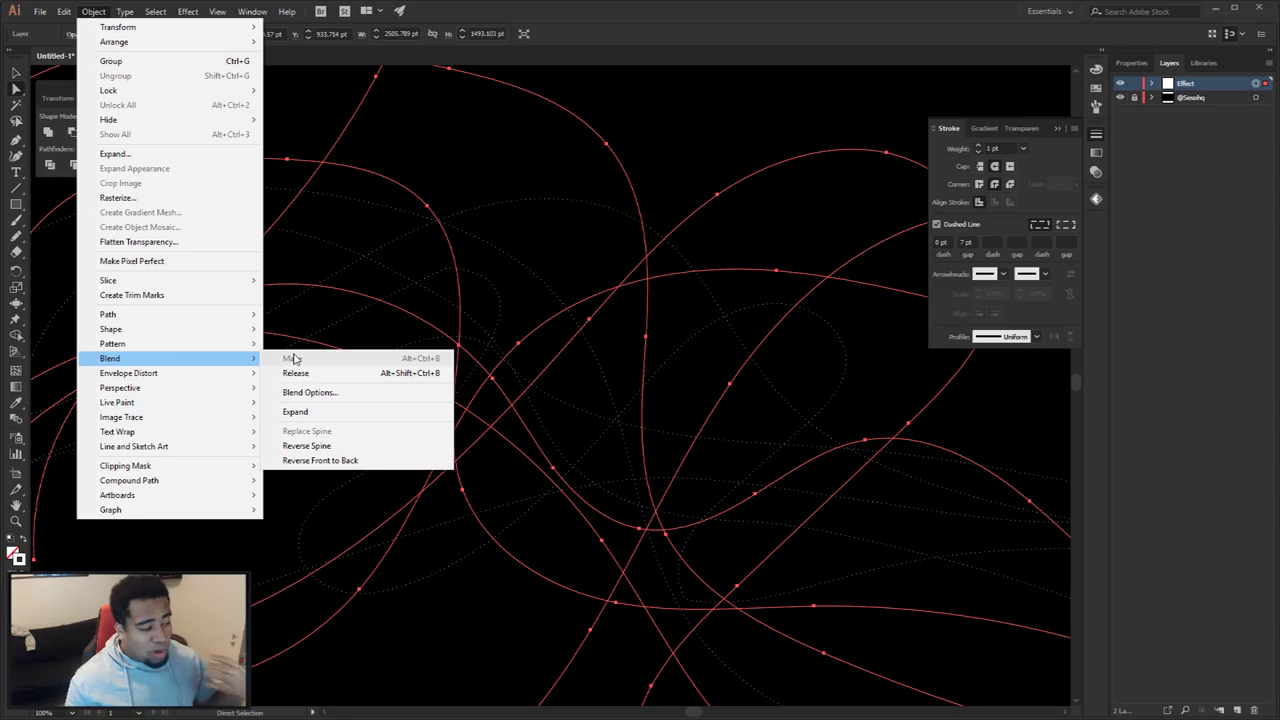
left_click(310, 393)
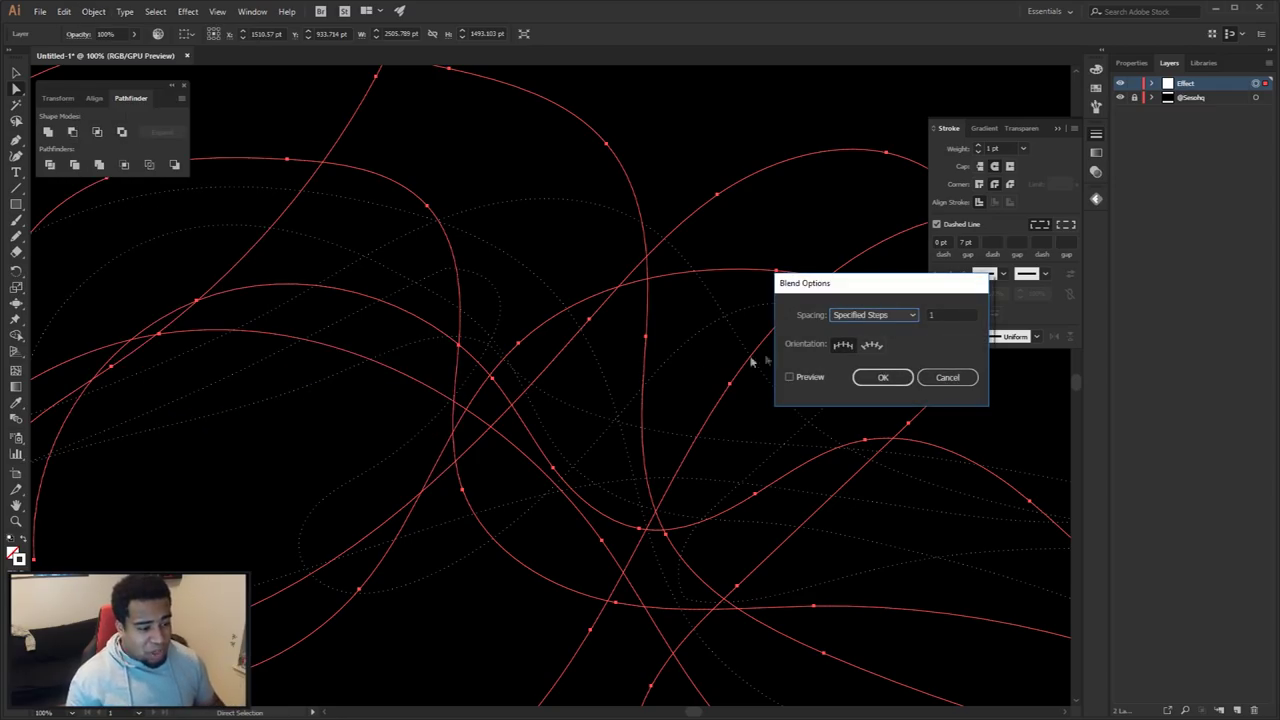
left_click(862, 315)
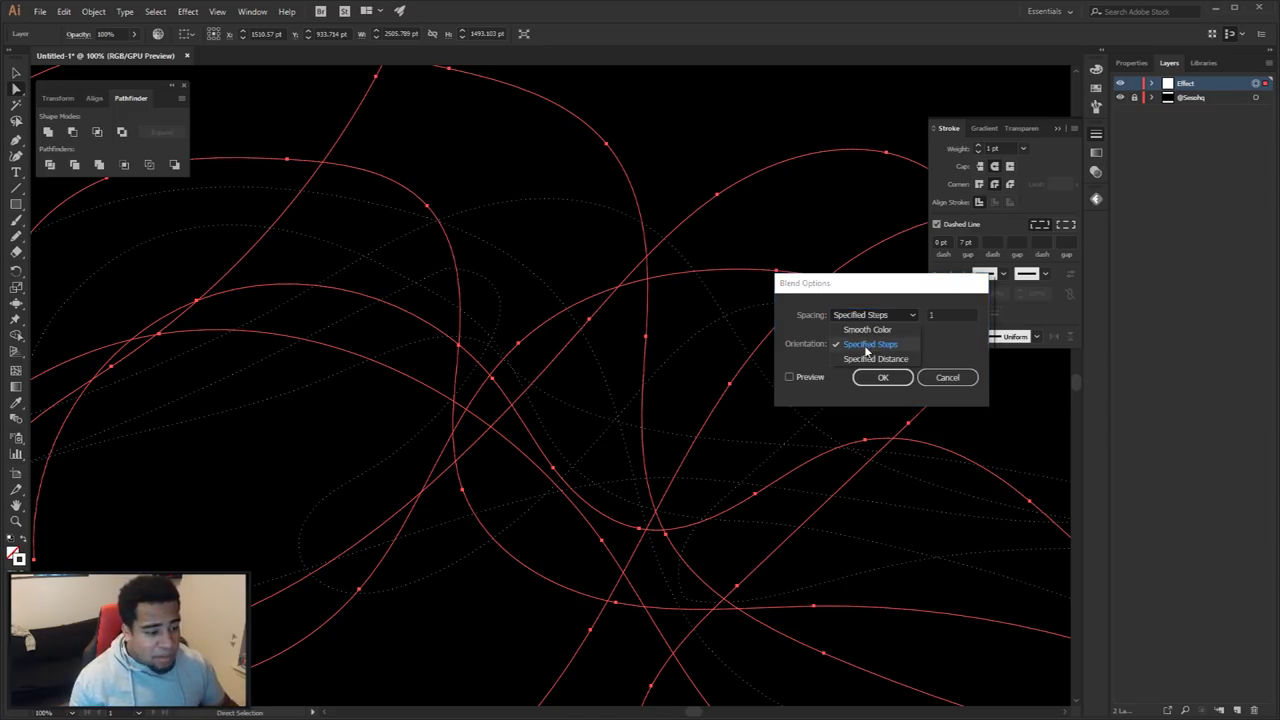
left_click(866, 345)
key("Tab")
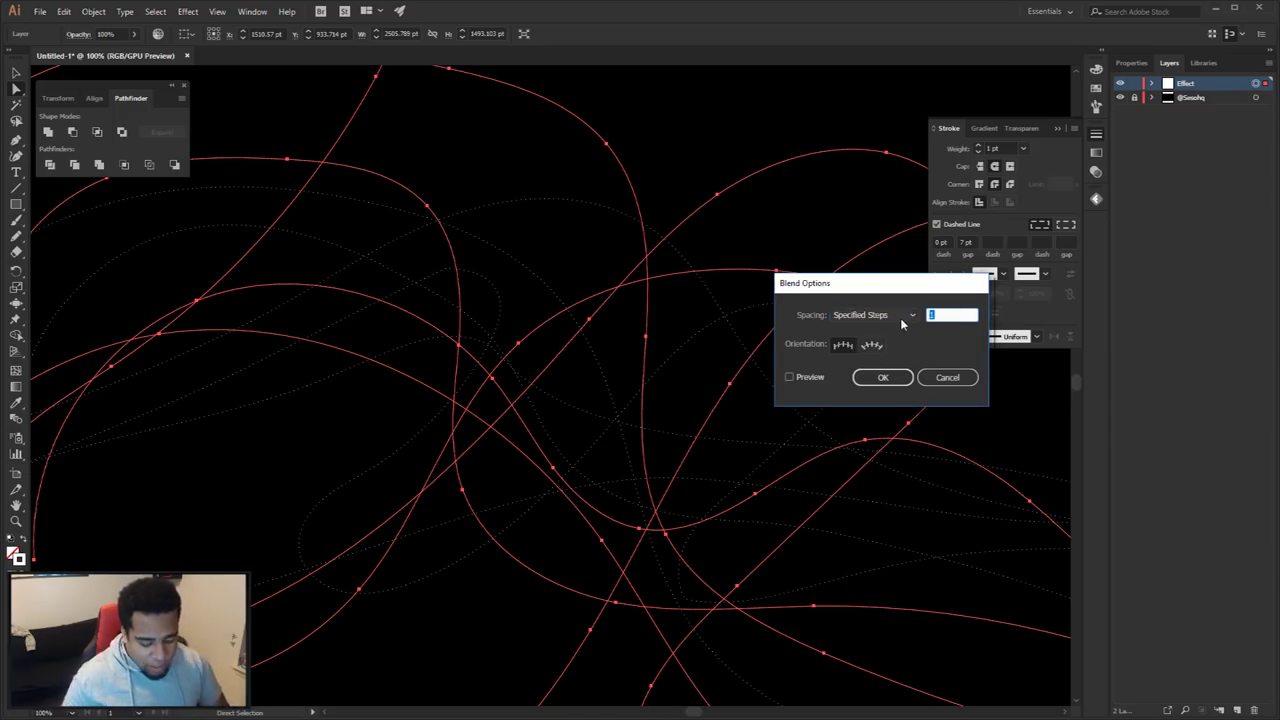
left_click(802, 379)
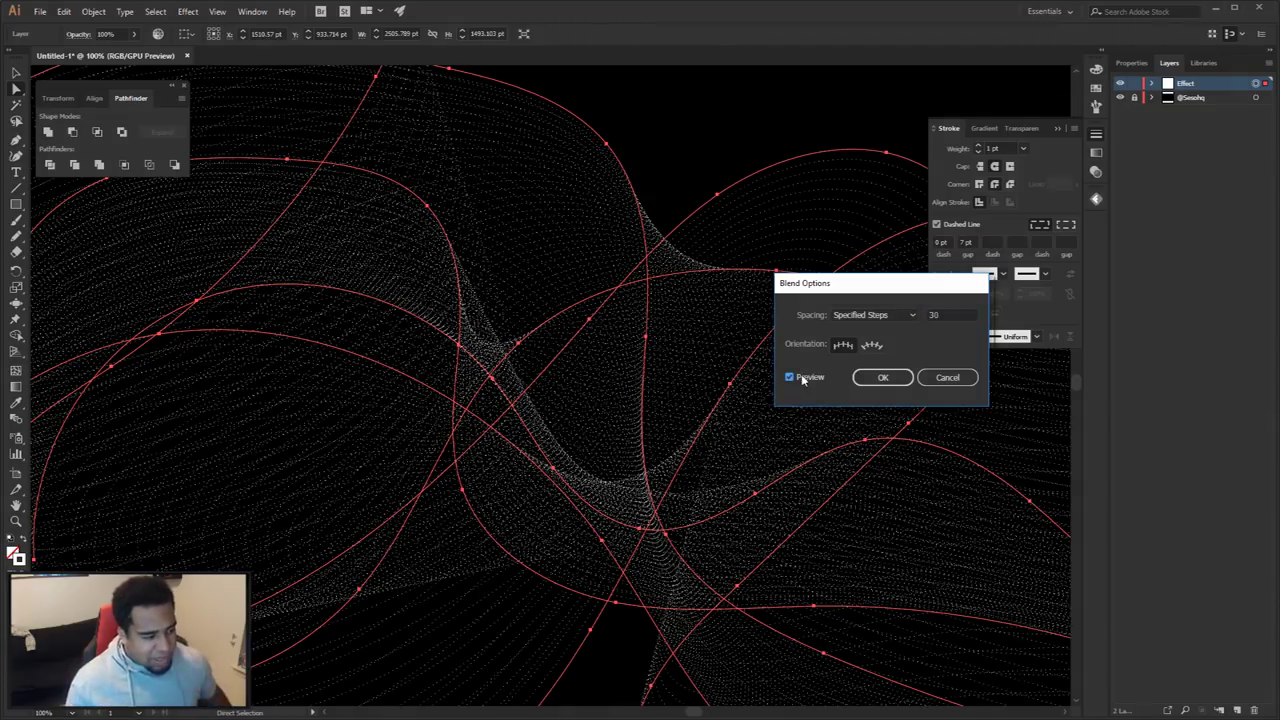
left_click(884, 378)
key("ctrl+shift+a")
key("ctrl+minus")
key("ctrl+minus")
key("ctrl+minus")
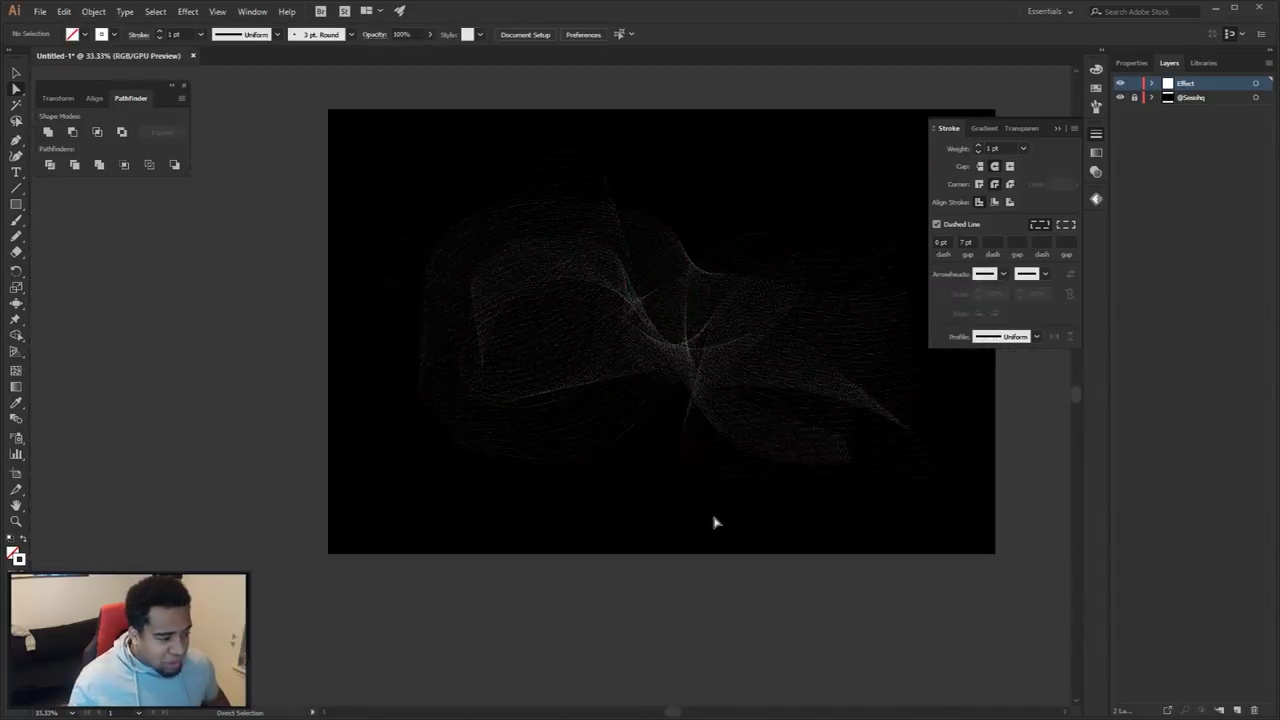
Select all the blended artwork and adjust its stroke weight and dot gap
key("ctrl+plus")
key("ctrl+plus")
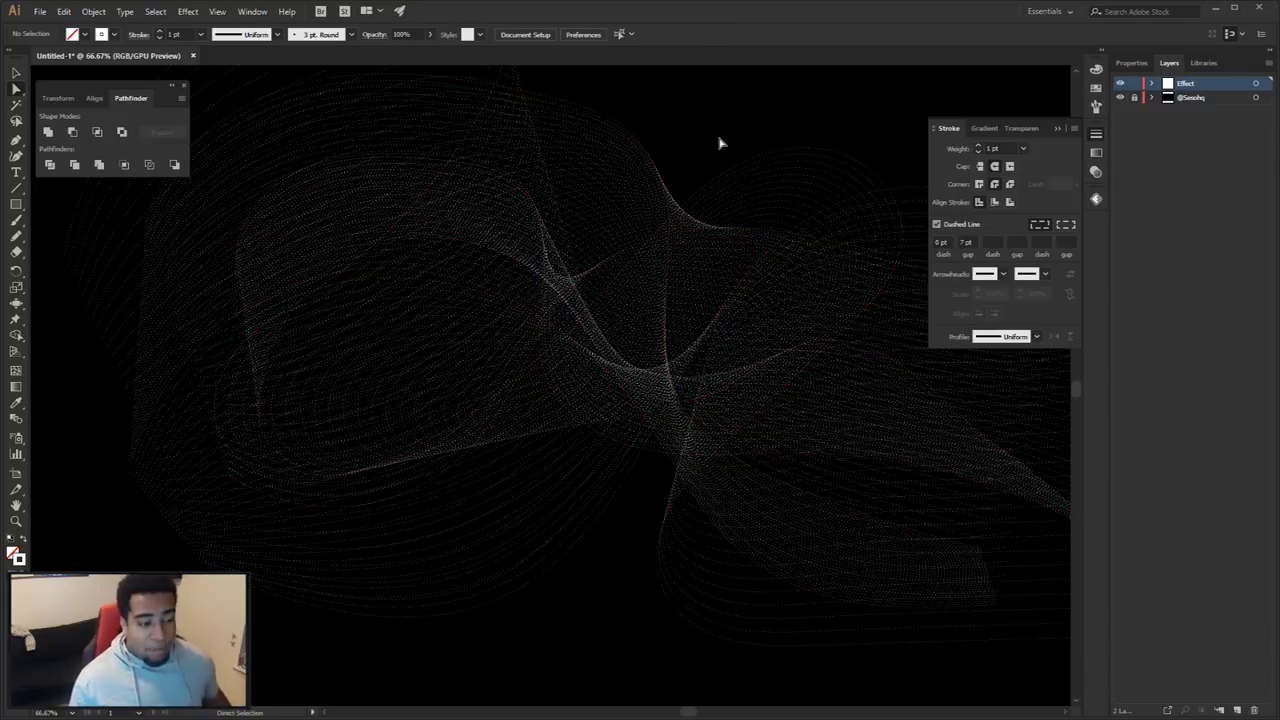
key("ctrl+minus")
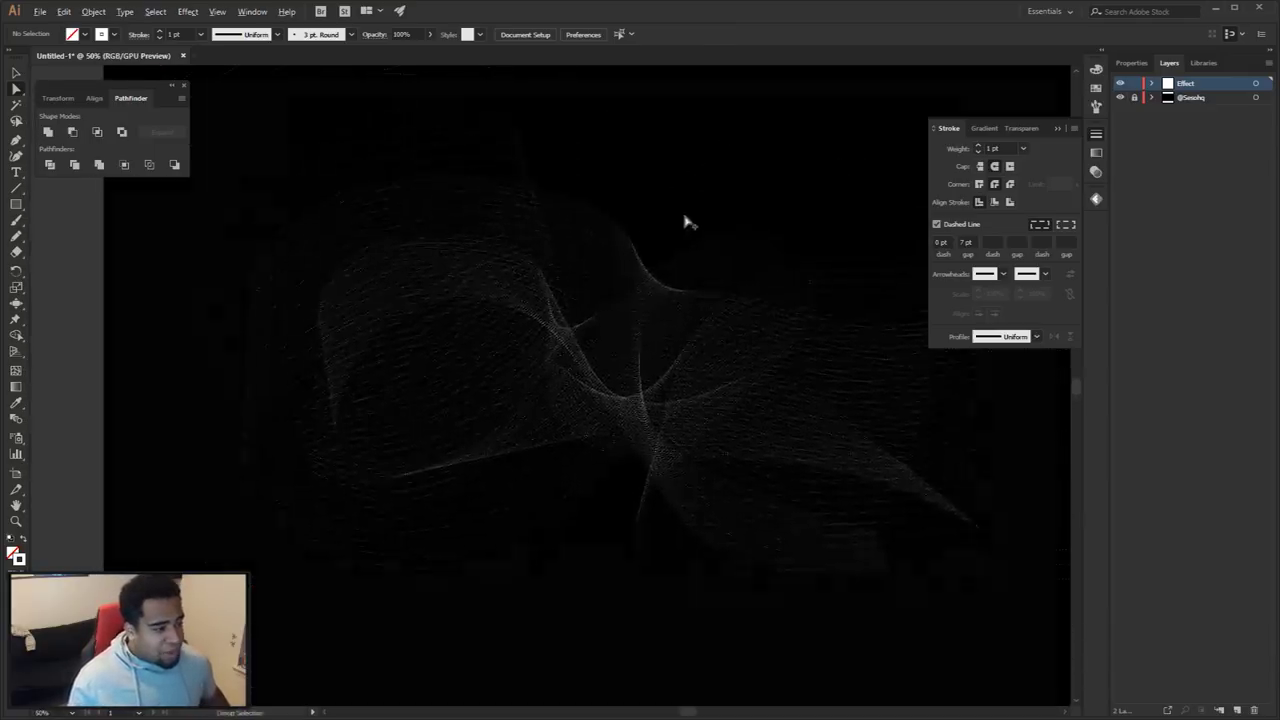
key("ctrl+minus")
left_click_drag(280, 106, 931, 546)
key("ctrl+plus")
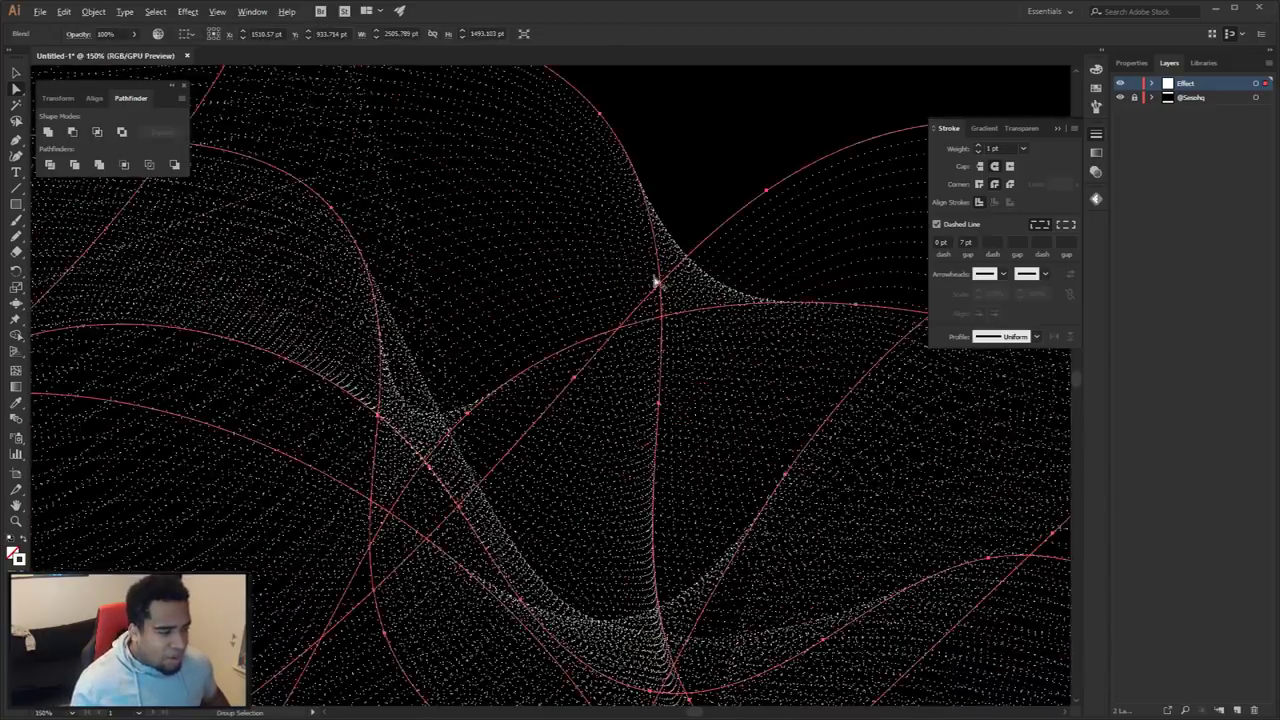
key("ctrl+plus")
left_click(1005, 148)
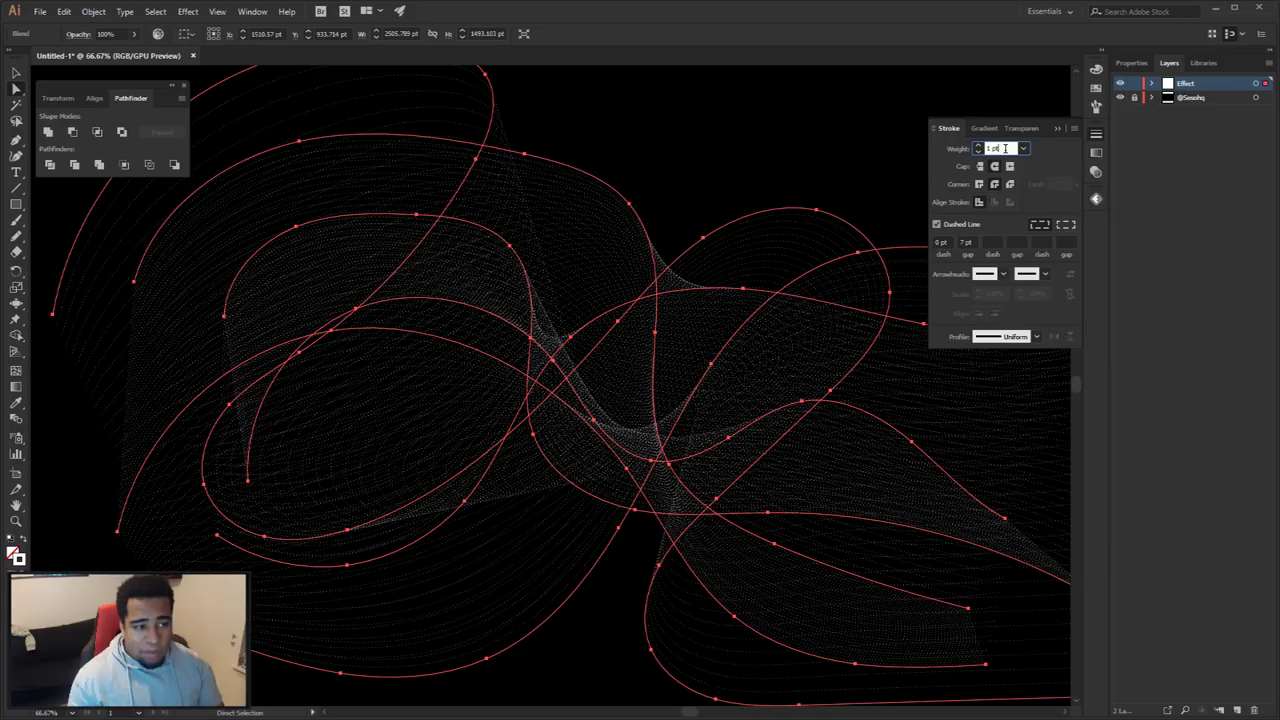
left_click(965, 243)
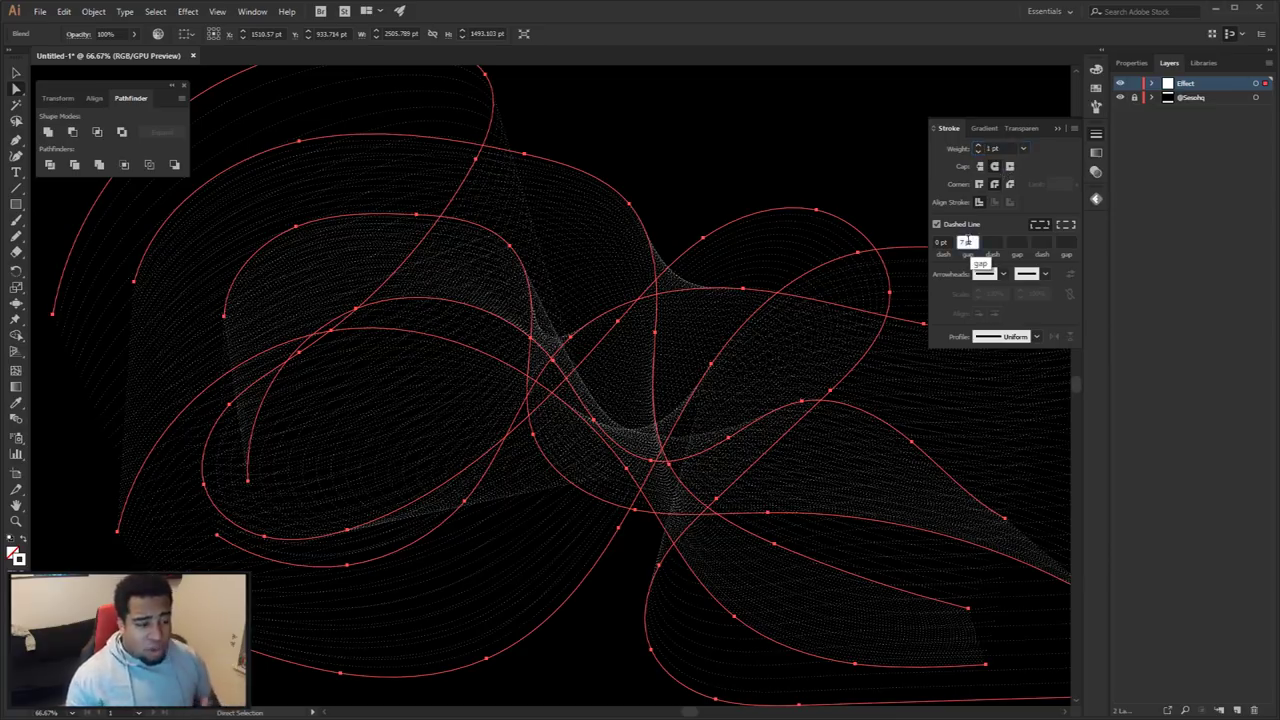
left_click(722, 150)
Give the top-right blend a 3 pt stroke weight and 15 pt dot gap
left_click(816, 211)
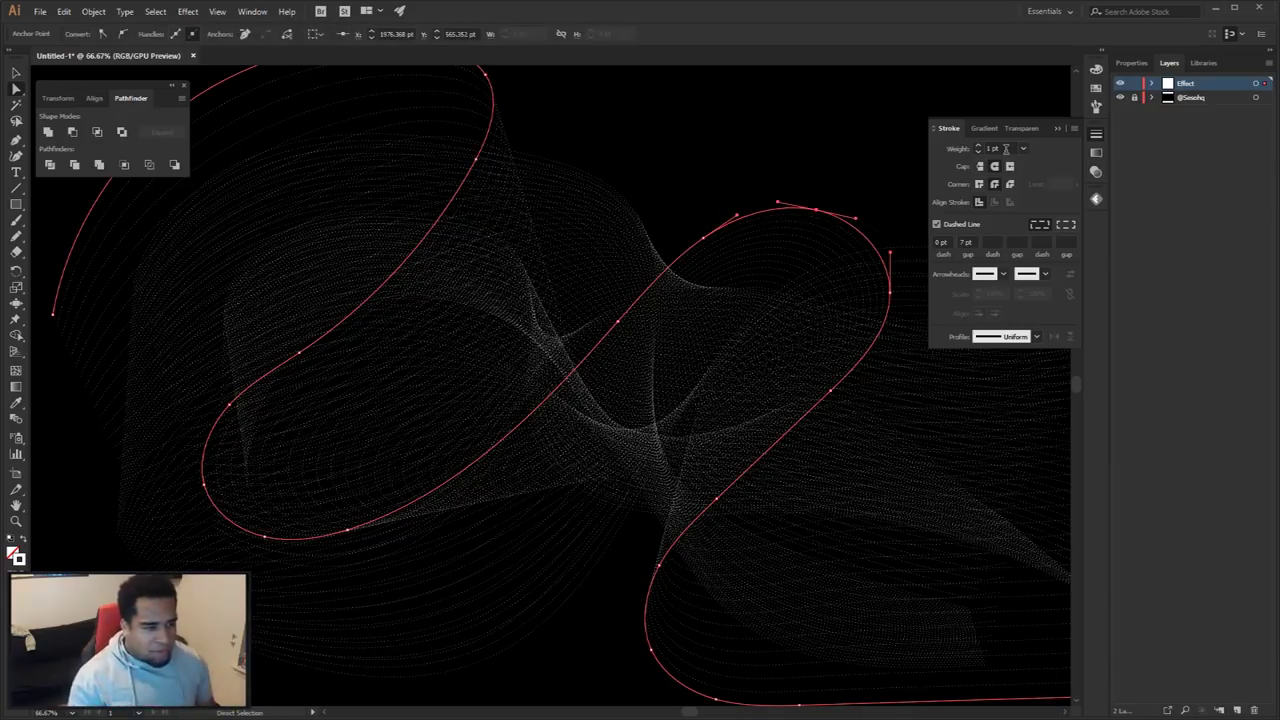
left_click(1006, 148)
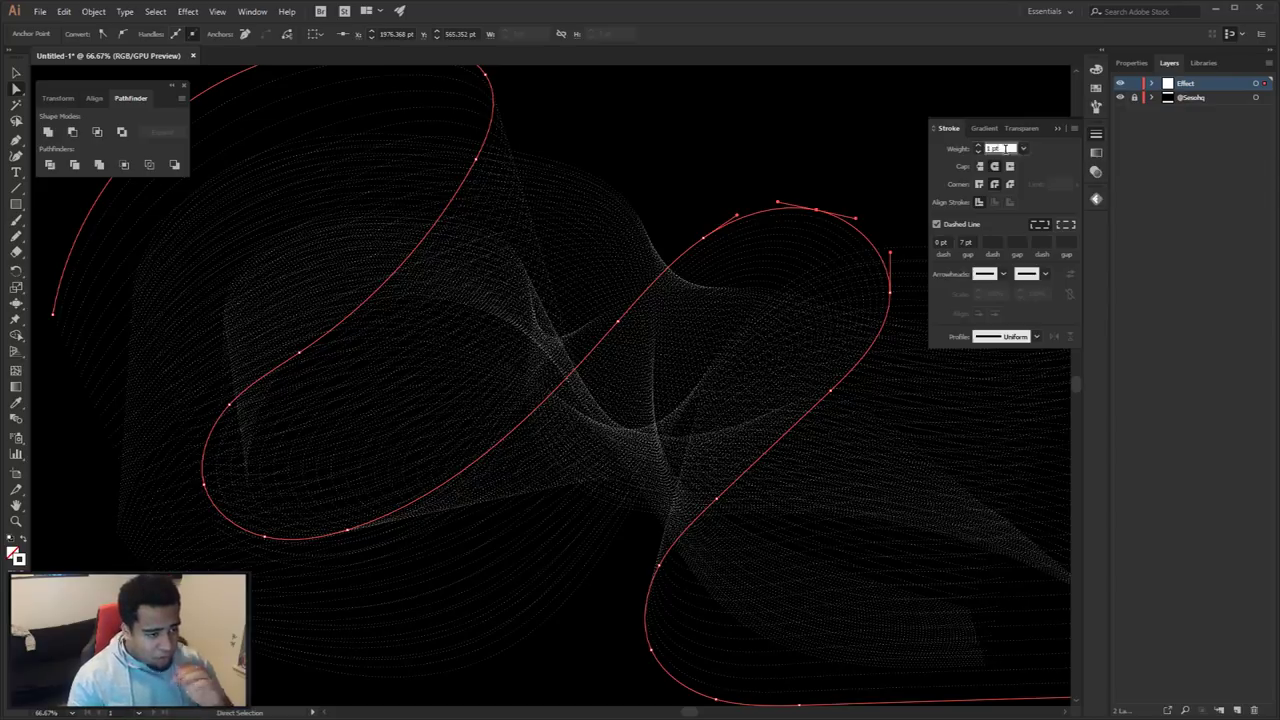
key("Up")
key("Up")
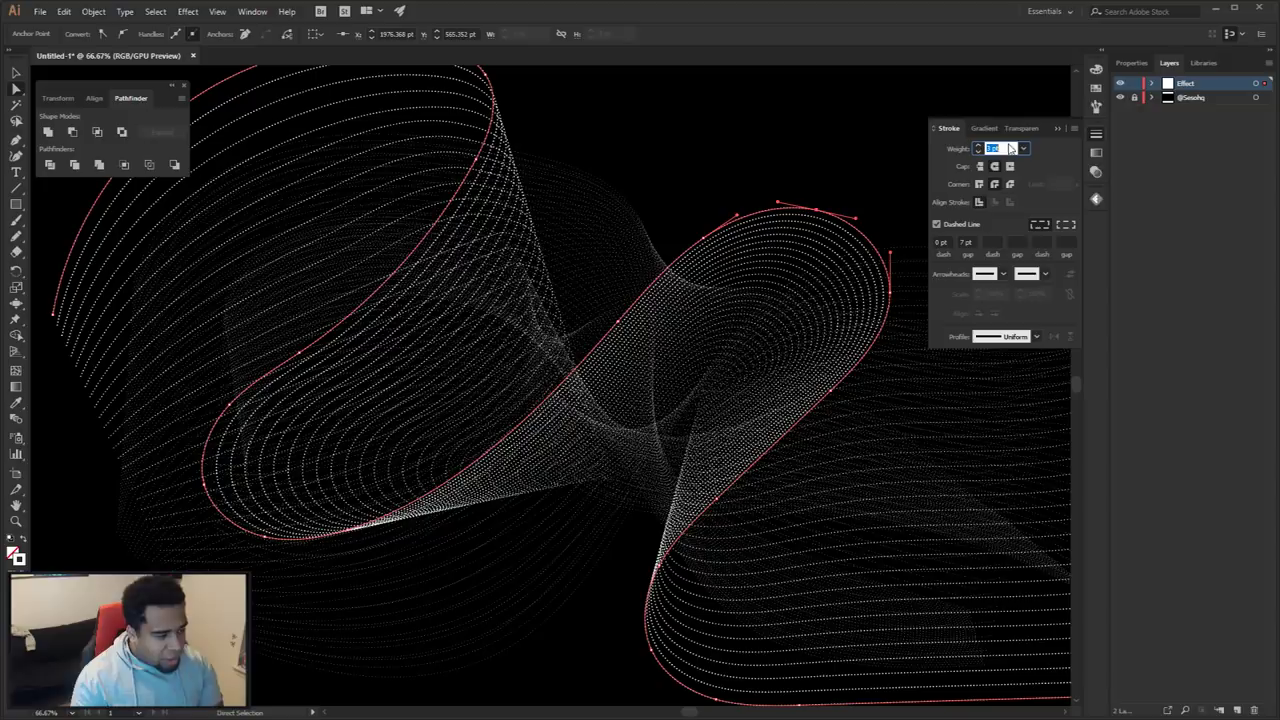
left_click(966, 242)
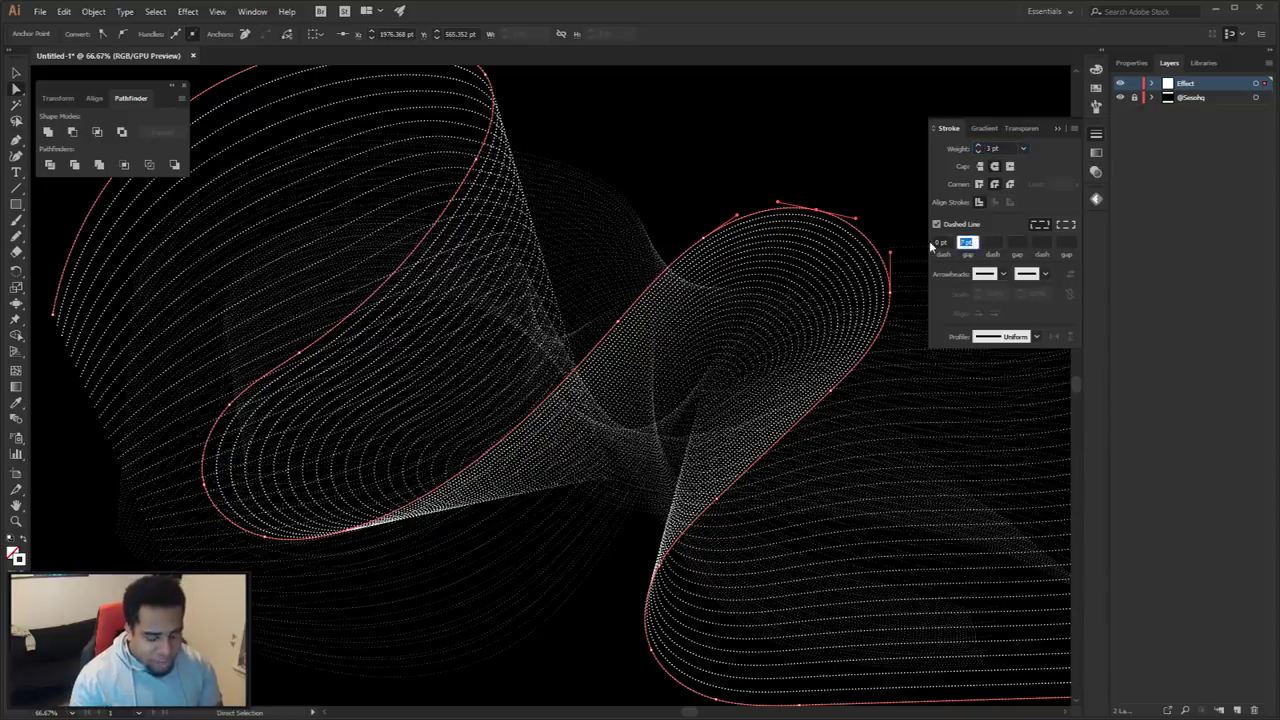
left_click_drag(838, 277, 757, 273)
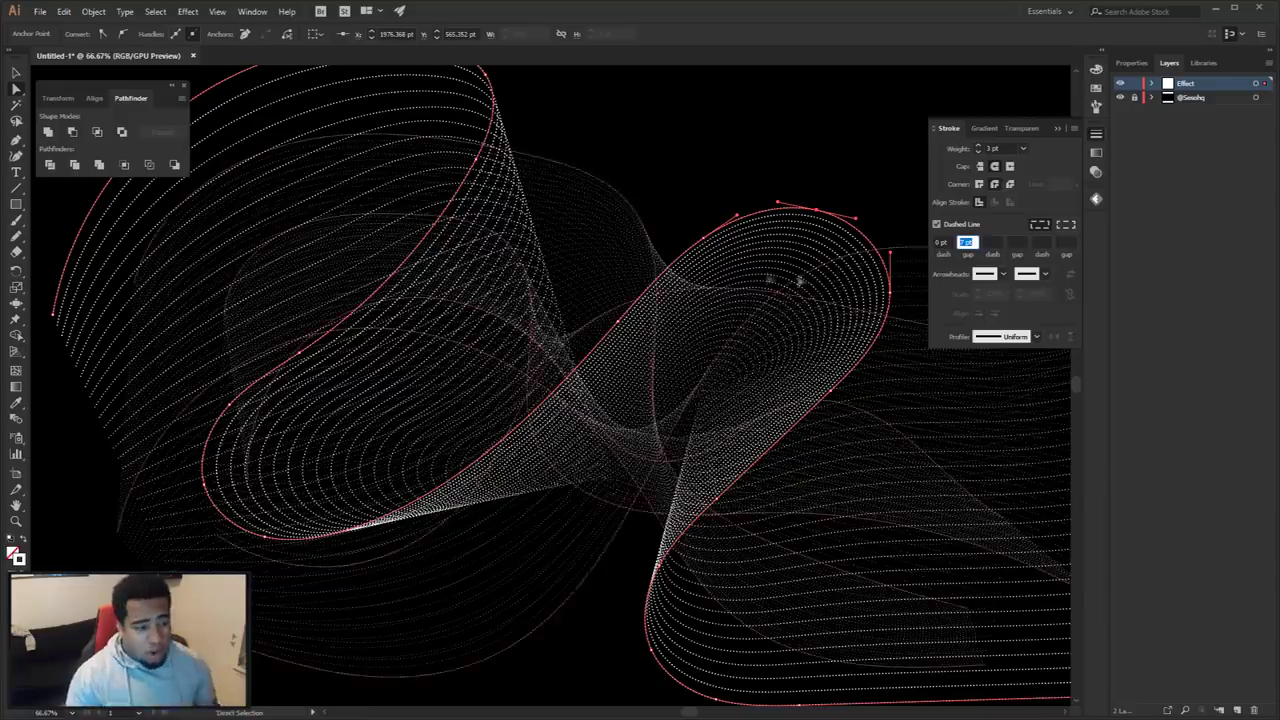
type("15")
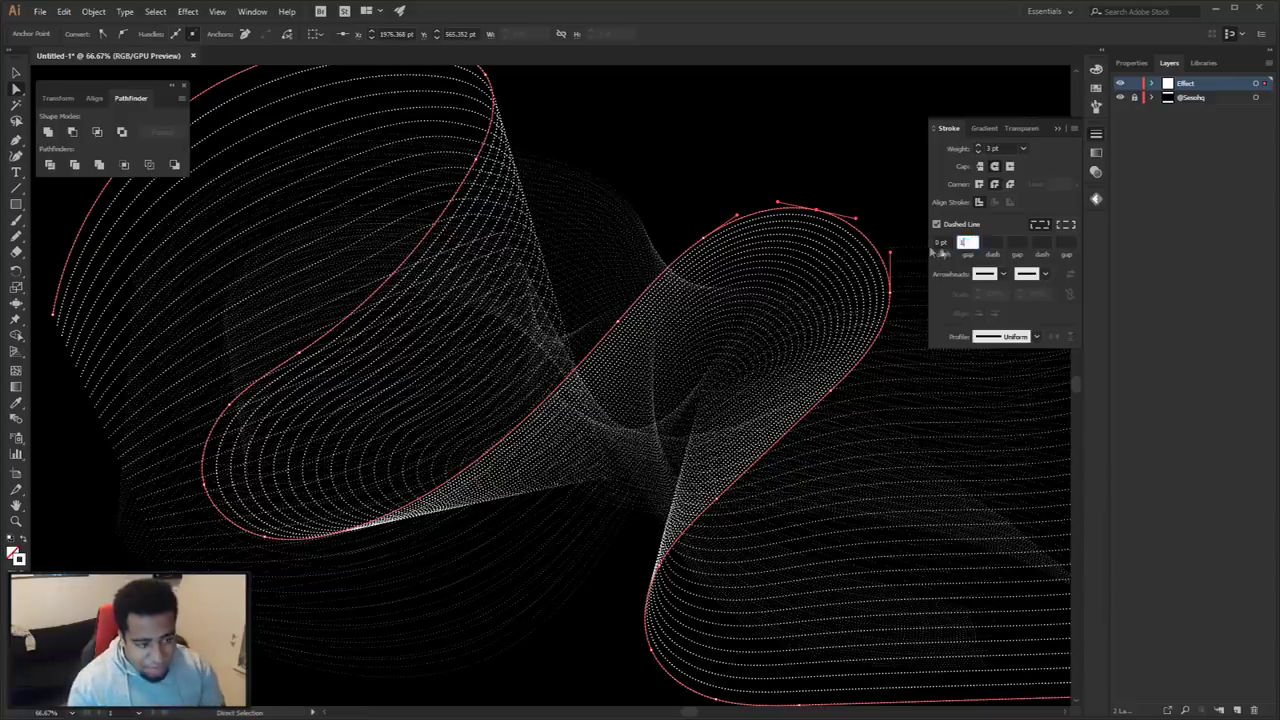
key("Return")
left_click(805, 178)
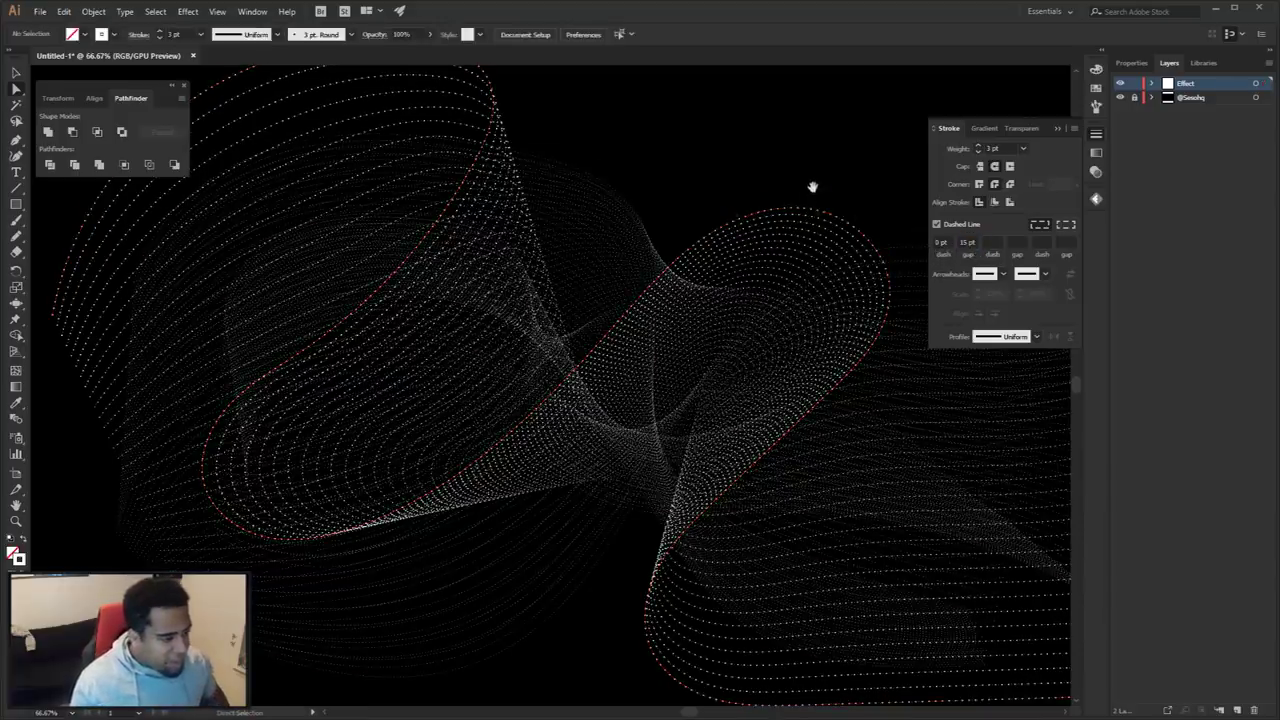
scroll(814, 189, "down", 1)
key("ctrl+minus")
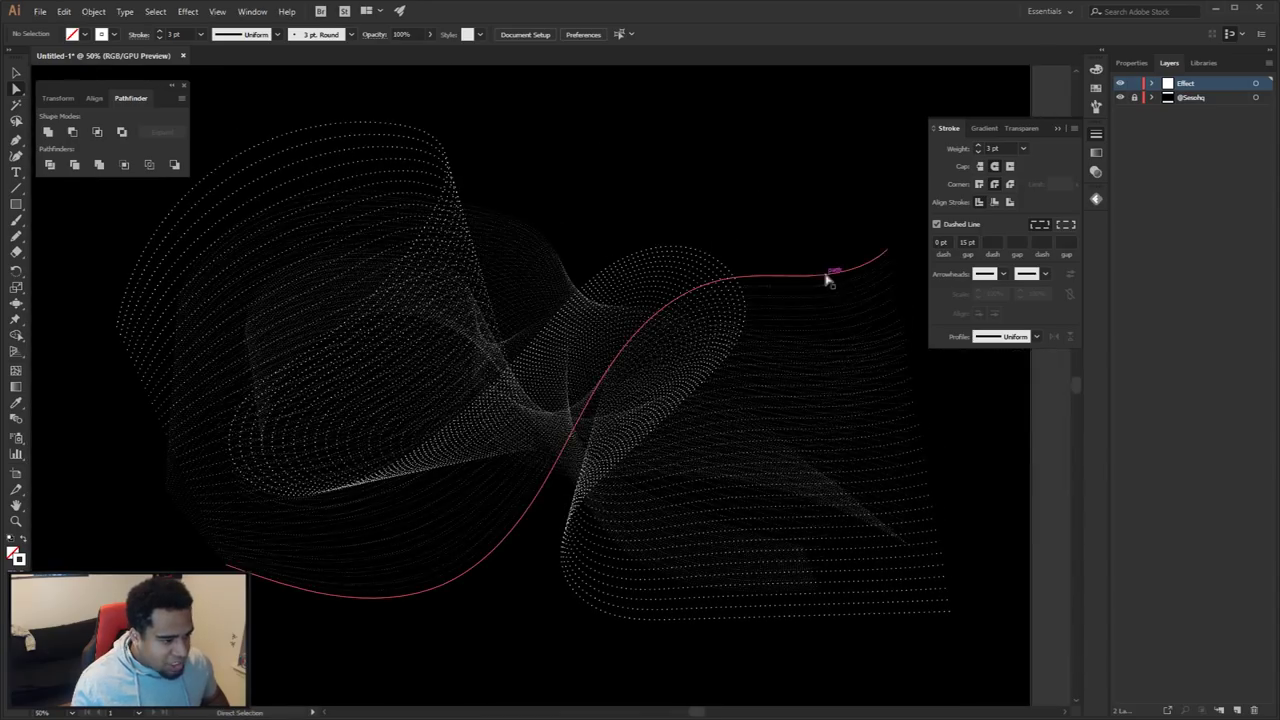
Give the lower wave blend's path a 2 pt stroke weight
left_click(828, 275)
left_click(811, 277)
left_click(963, 150)
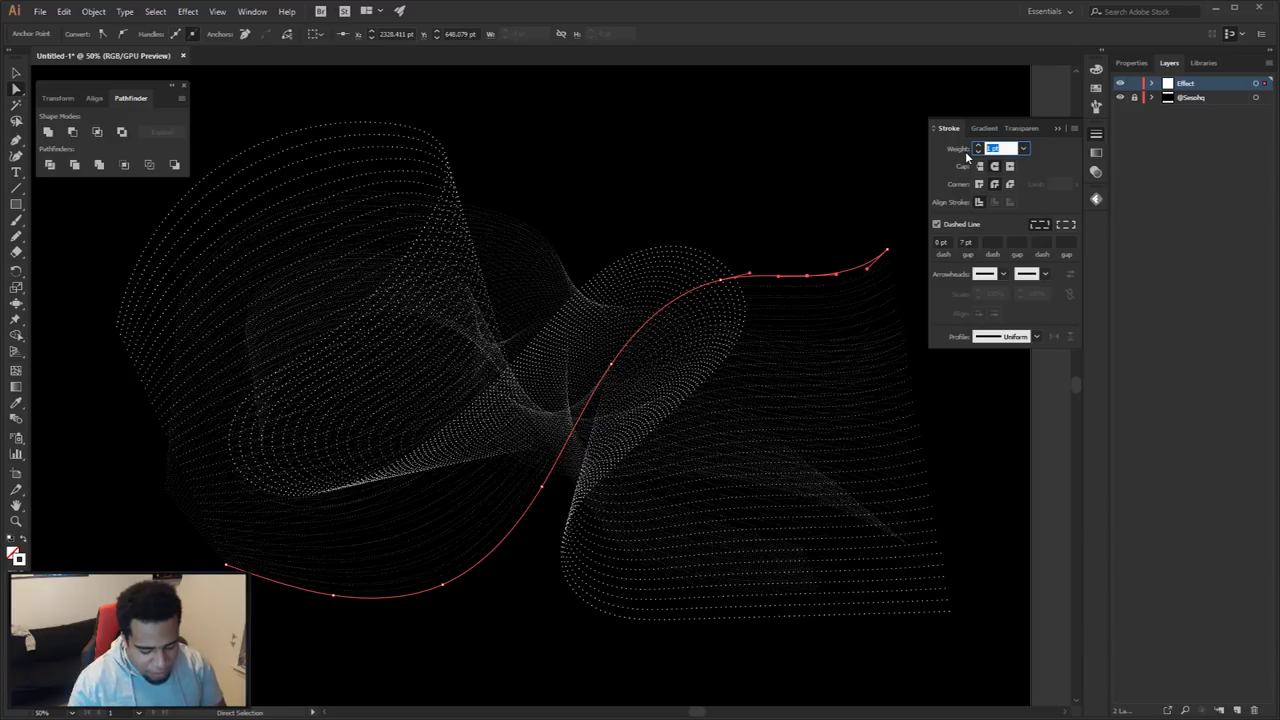
key("Return")
left_click(965, 243)
key("Return")
left_click(962, 243)
key("Return")
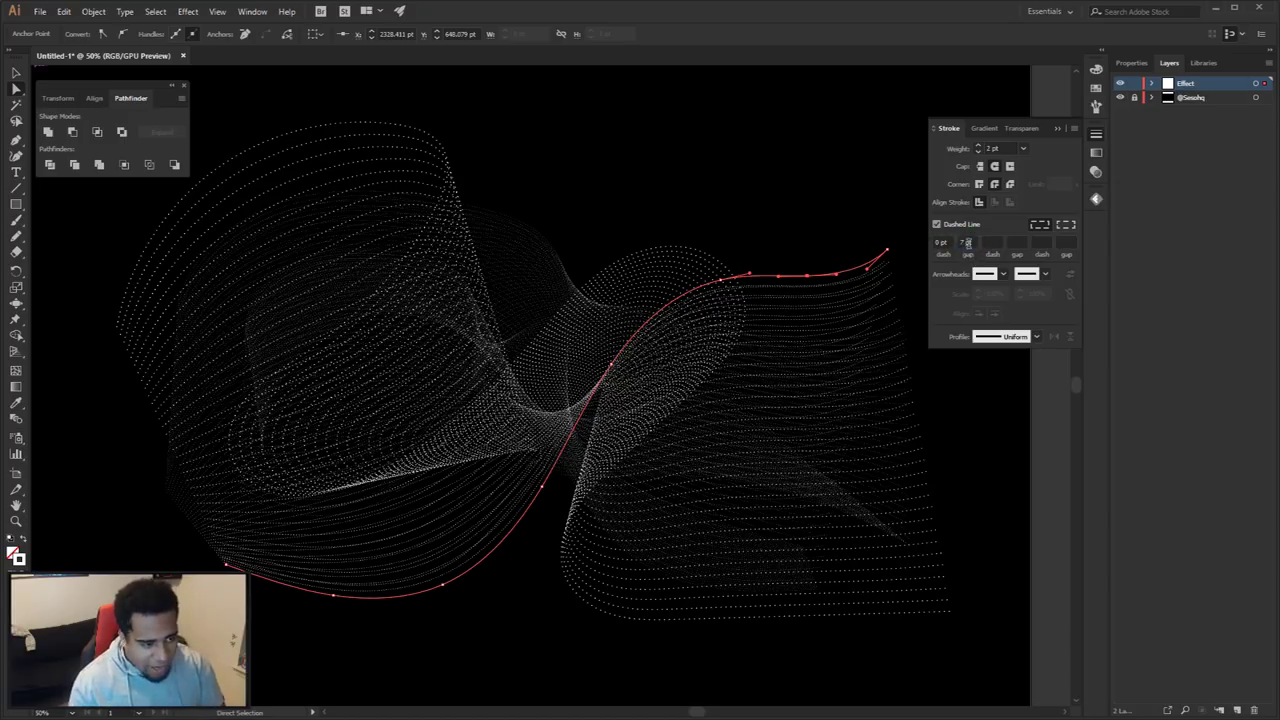
Set that blend's dot gap to 25 pt and check the value on its path
left_click(790, 230)
scroll(795, 257, "up", 3)
left_click(962, 243)
type("25")
key("Return")
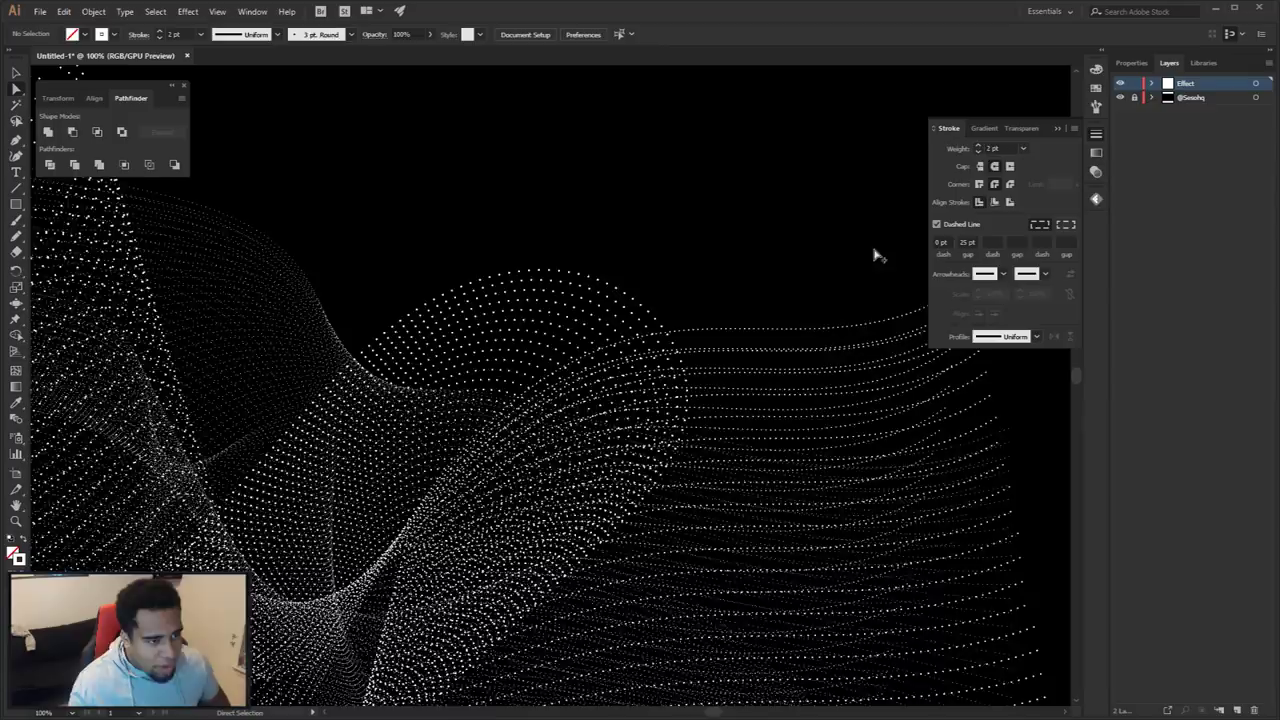
scroll(874, 251, "down", 1)
left_click(831, 303)
left_click(966, 242)
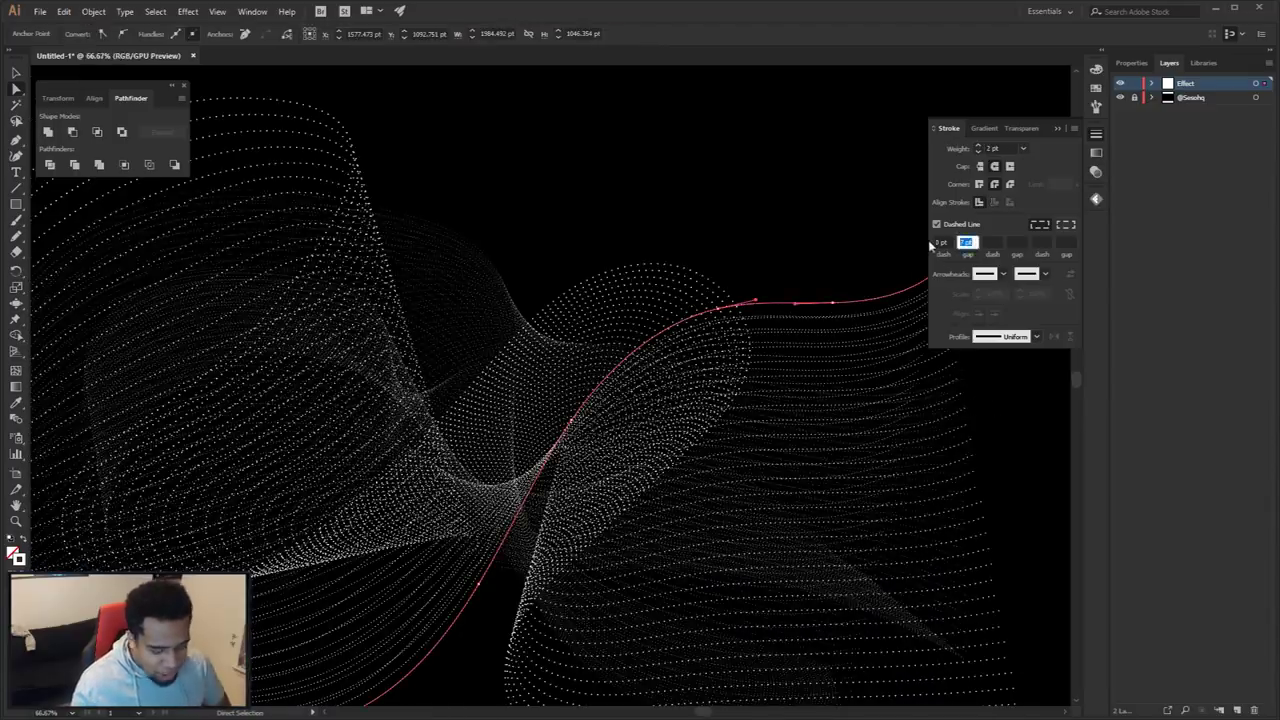
left_click(855, 255)
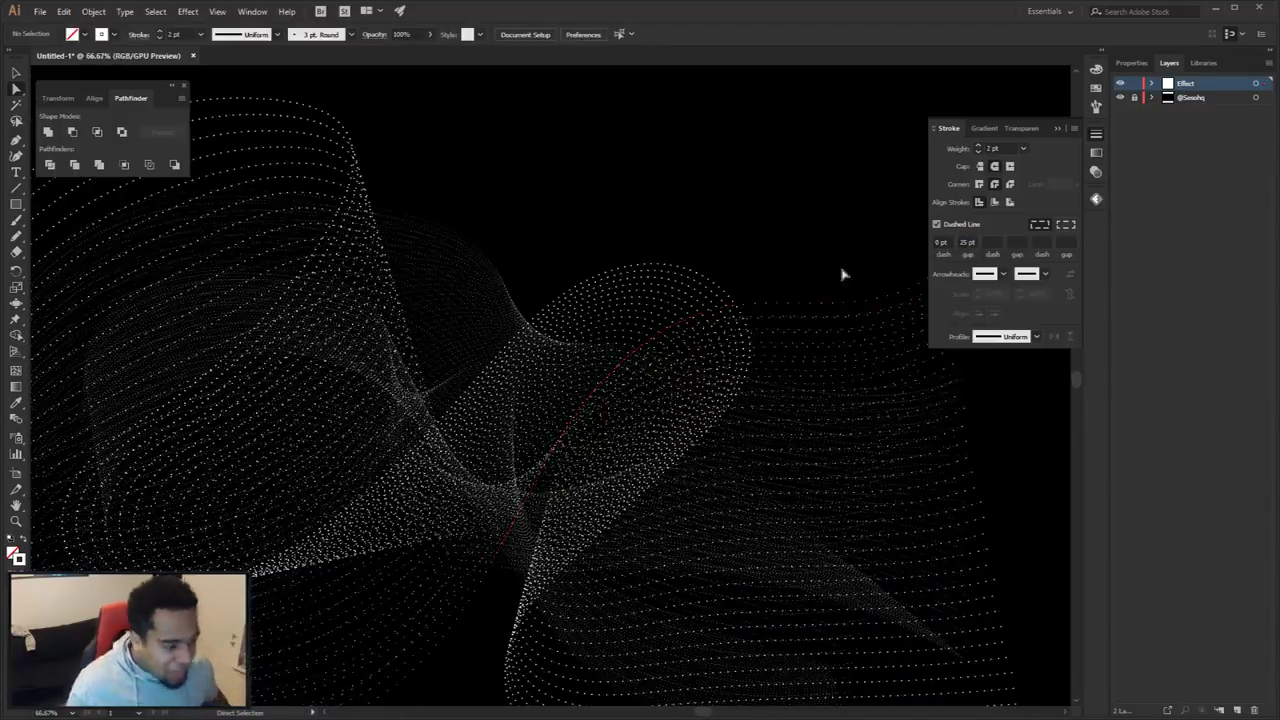
scroll(820, 268, "down", 2)
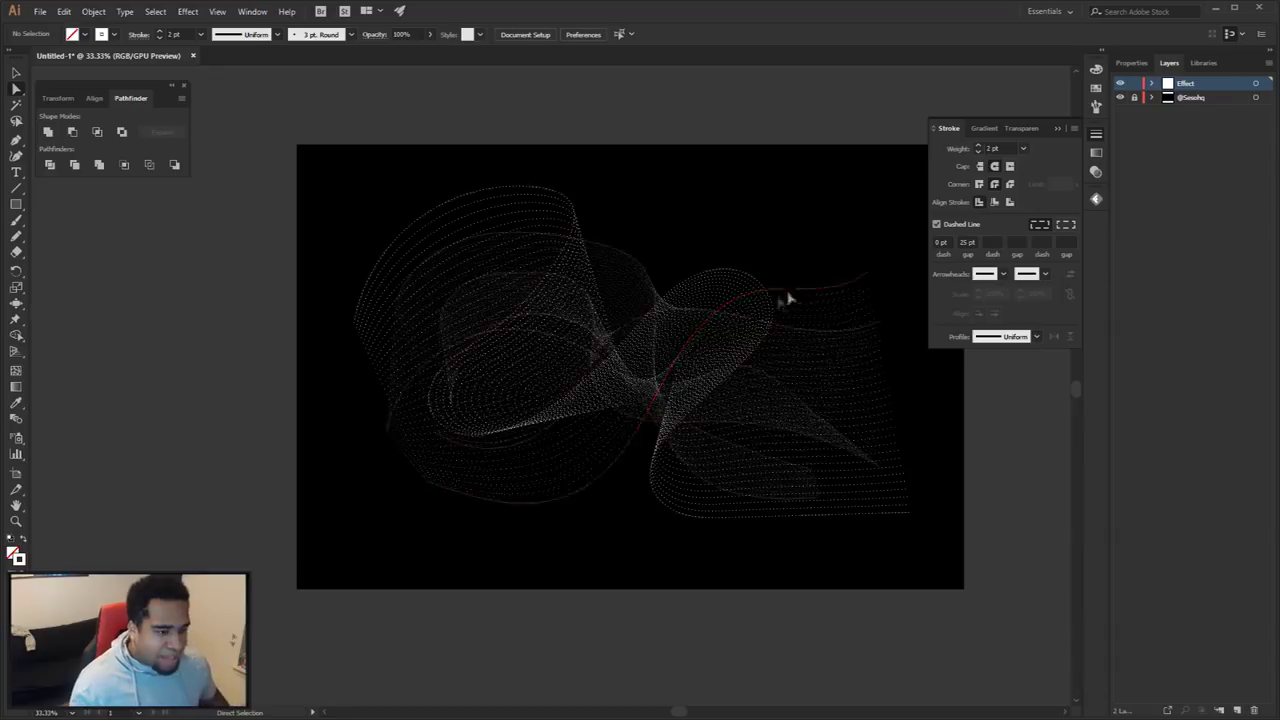
scroll(760, 295, "up", 2)
Give another blend's path finer 0.5 pt dots, then select all the blends
left_click(560, 240)
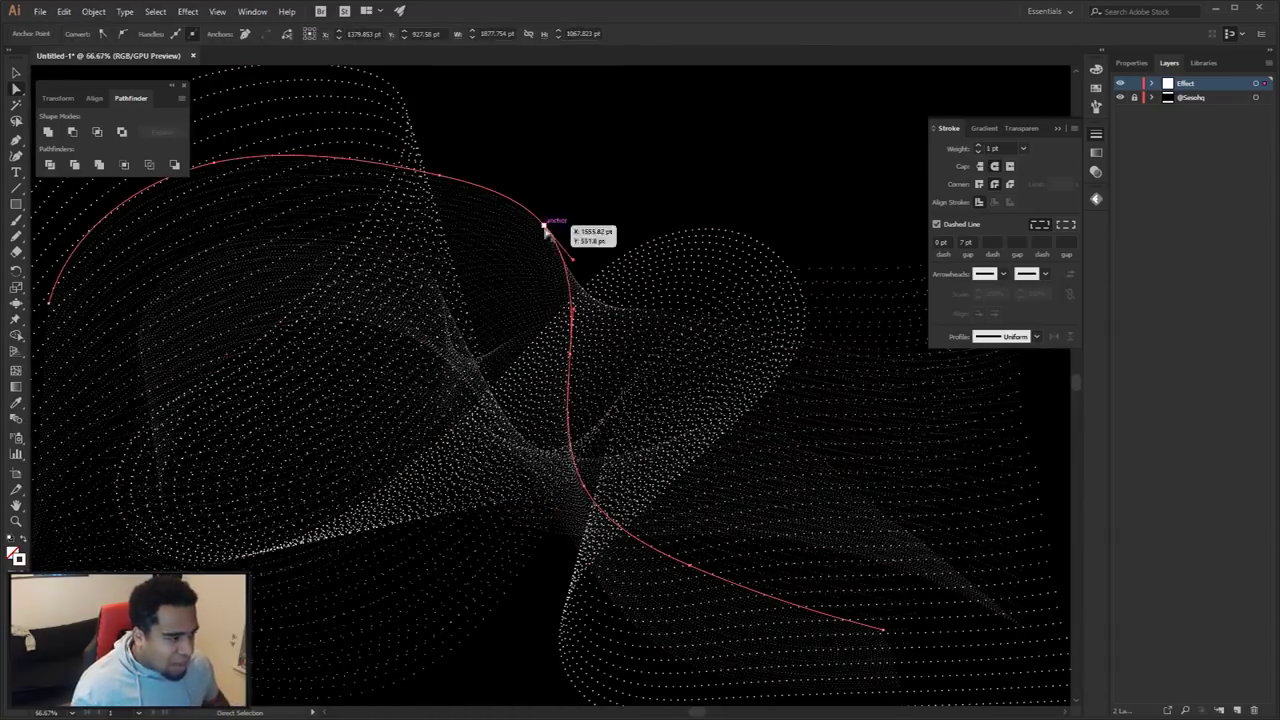
left_click(999, 150)
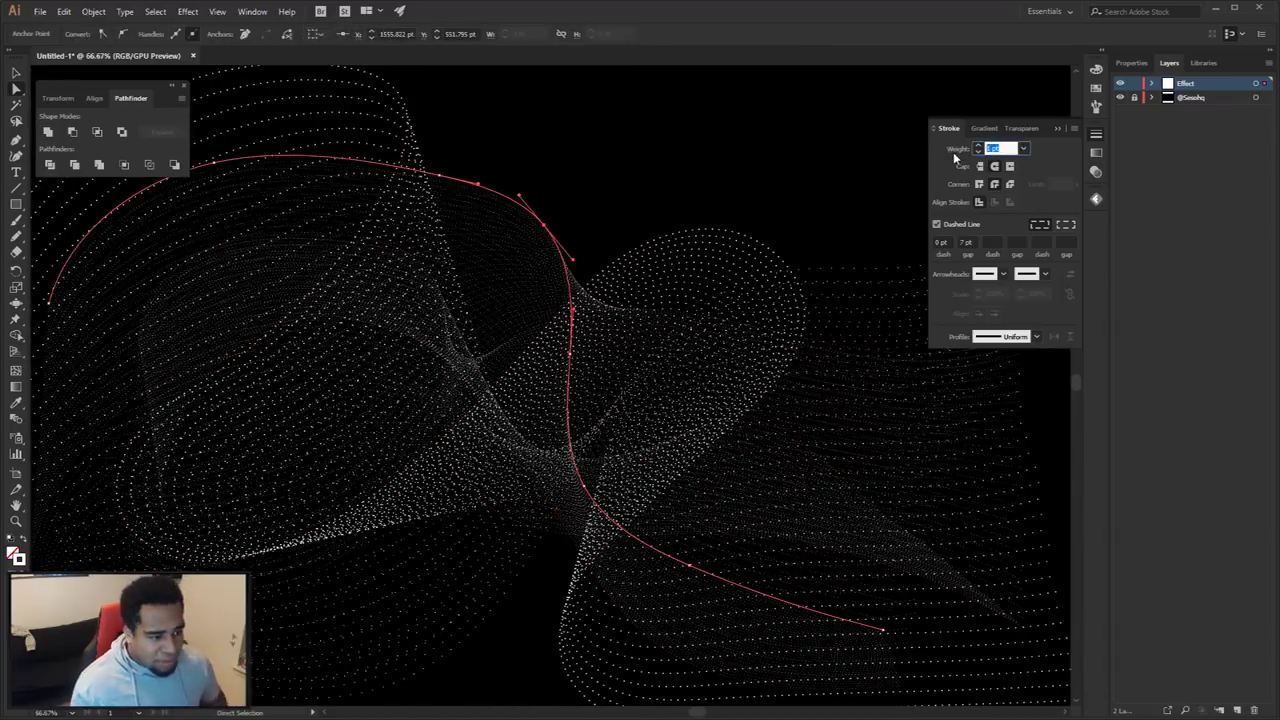
type("0.5")
key("Return")
left_click(683, 224)
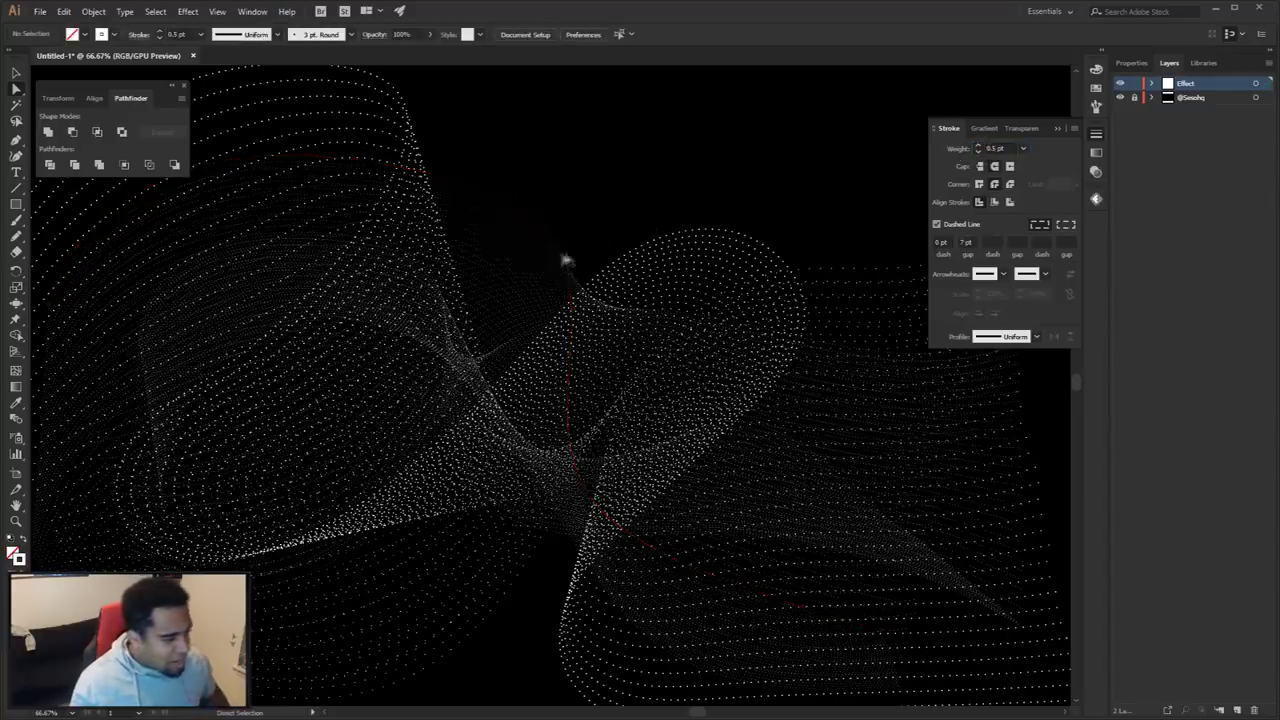
scroll(634, 220, "down", 2)
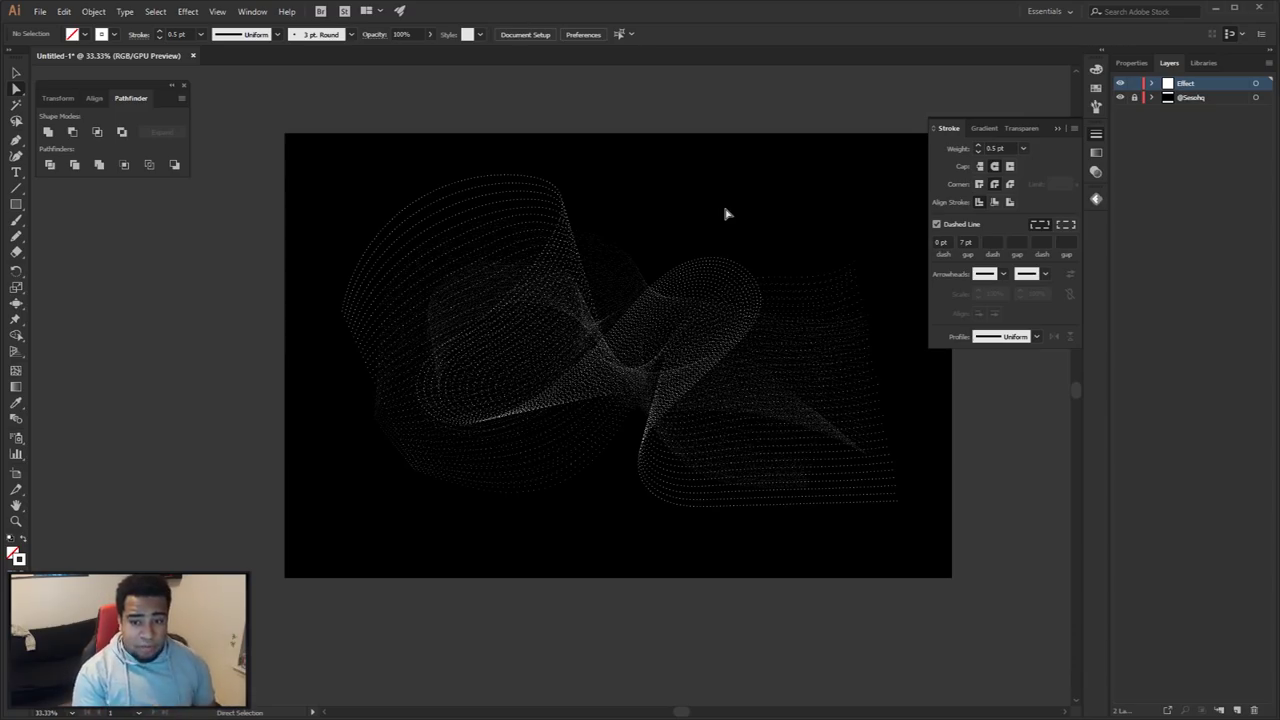
key("ctrl+a")
scroll(671, 286, "up", 1)
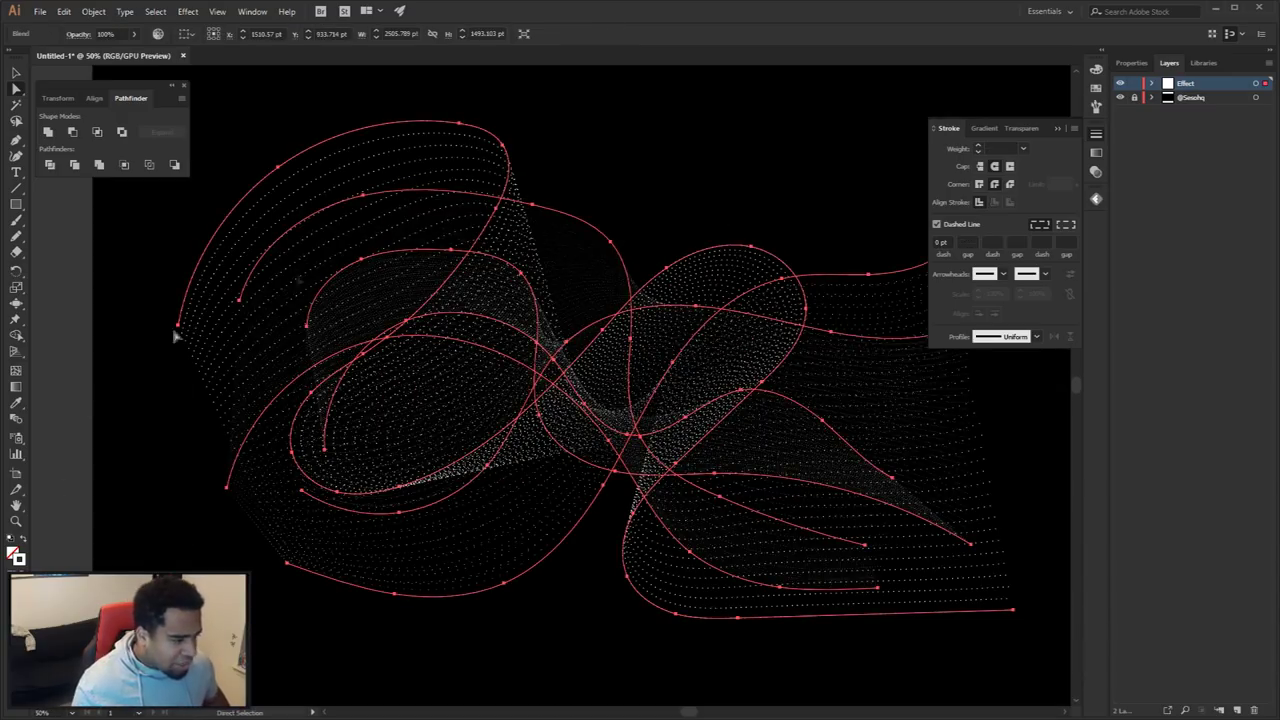
Recolour the first blend path's stroke cyan, reshape its top anchor, then make it green
left_click(752, 247)
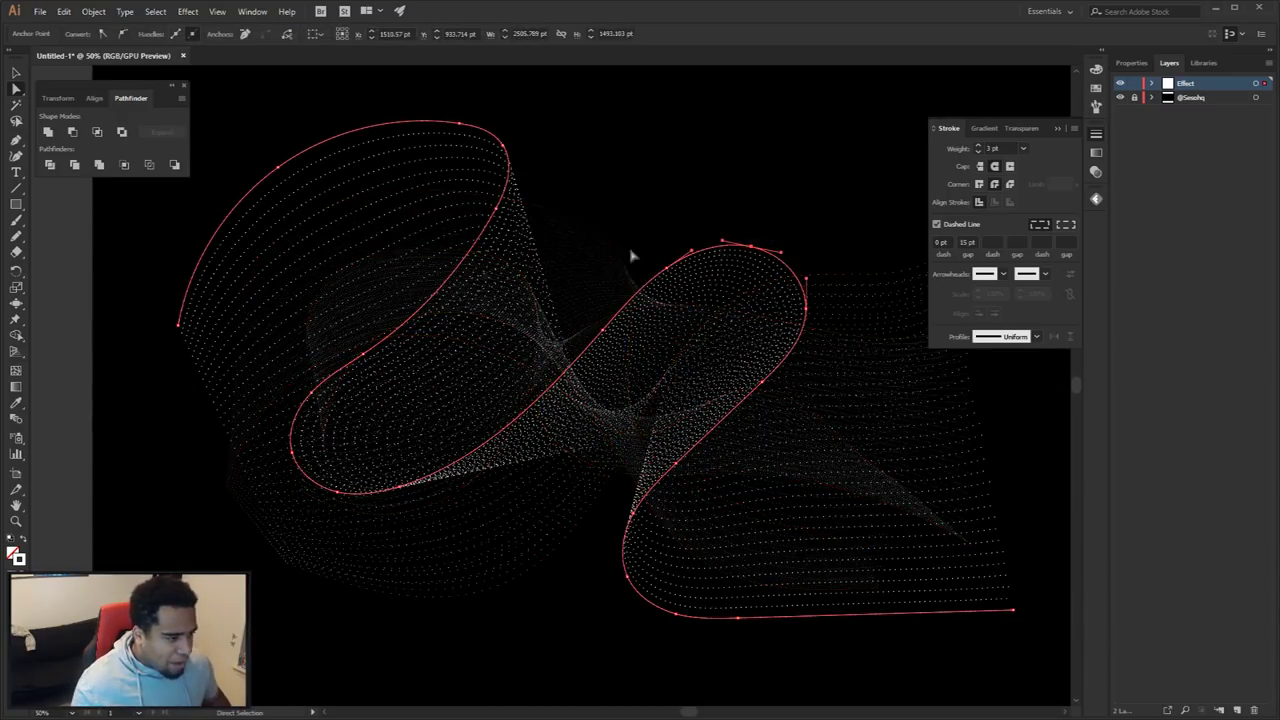
double_click(19, 558)
left_click_drag(870, 280, 913, 279)
left_click(1105, 262)
left_click_drag(722, 241, 626, 263)
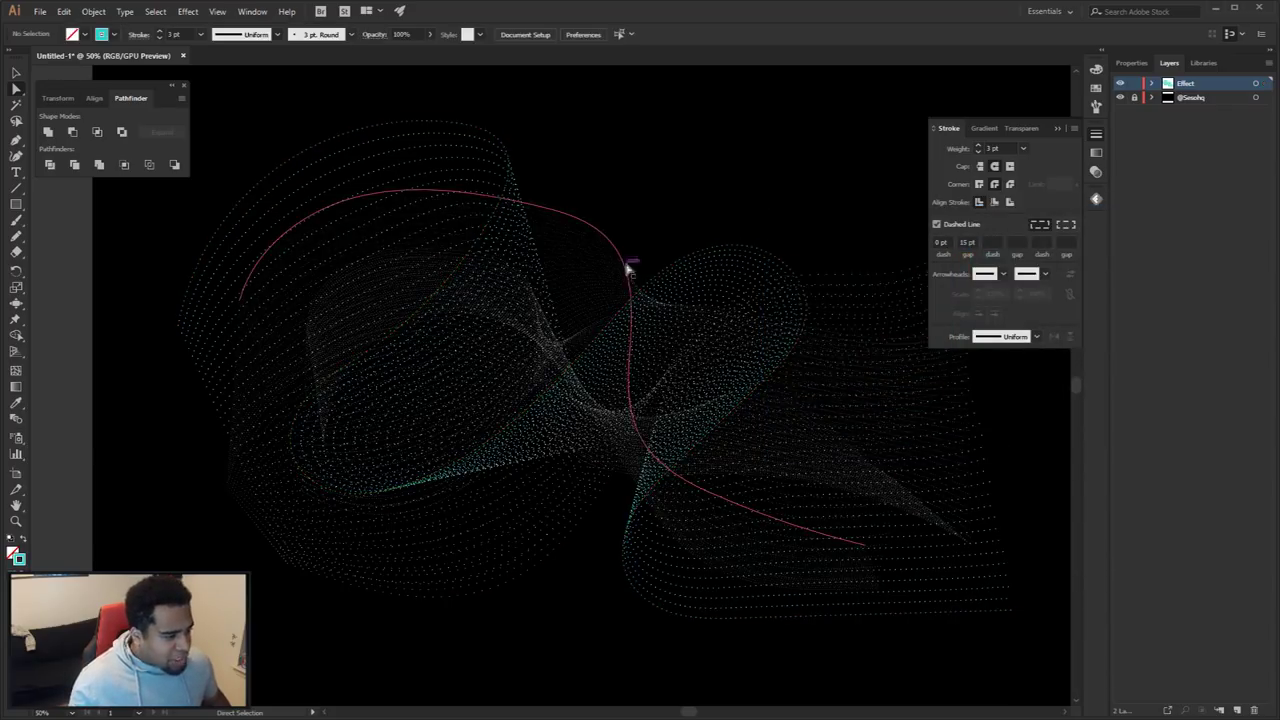
double_click(19, 558)
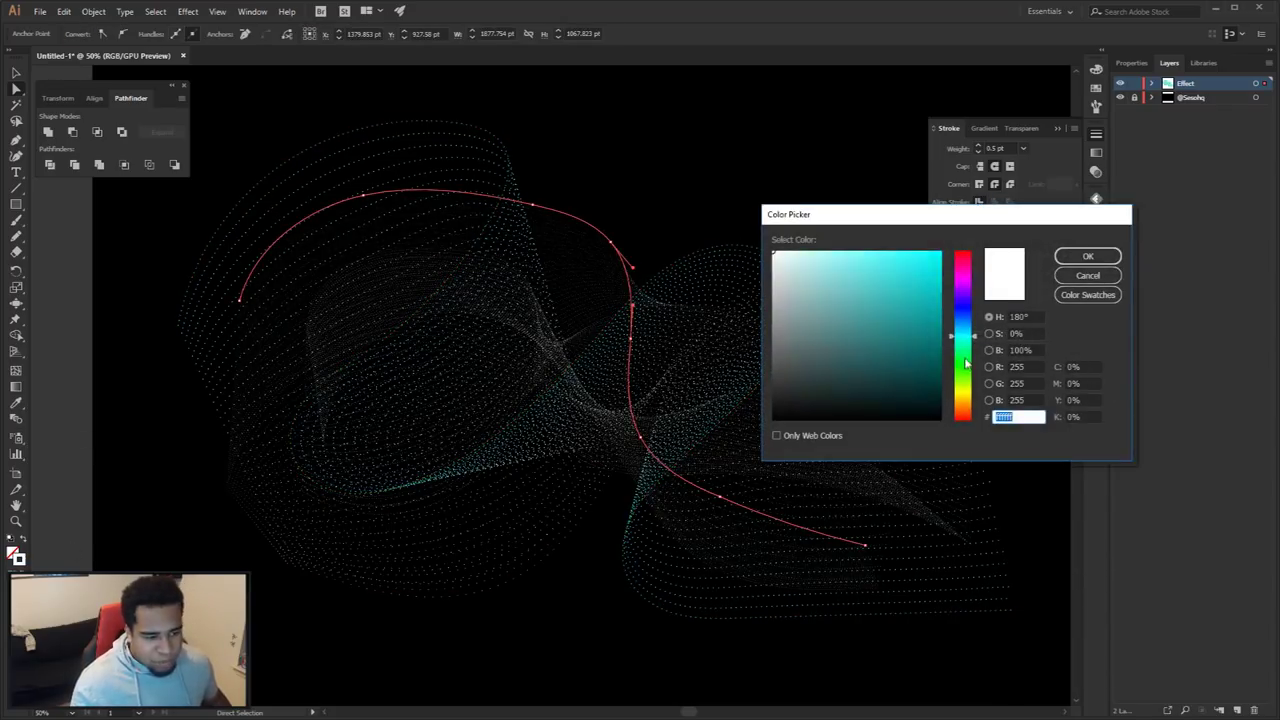
left_click(966, 360)
left_click(1087, 256)
left_click(845, 215)
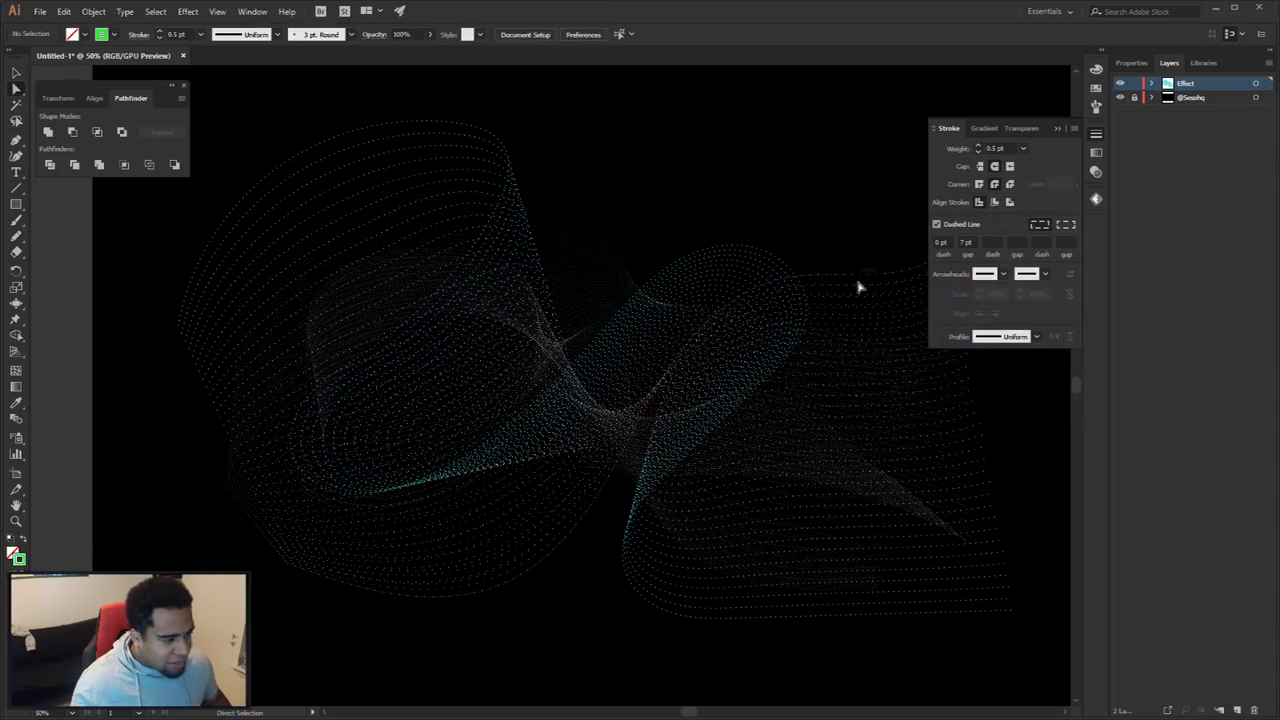
Stroke the next blend path cyan and the lower wave blend path green
left_click(857, 282)
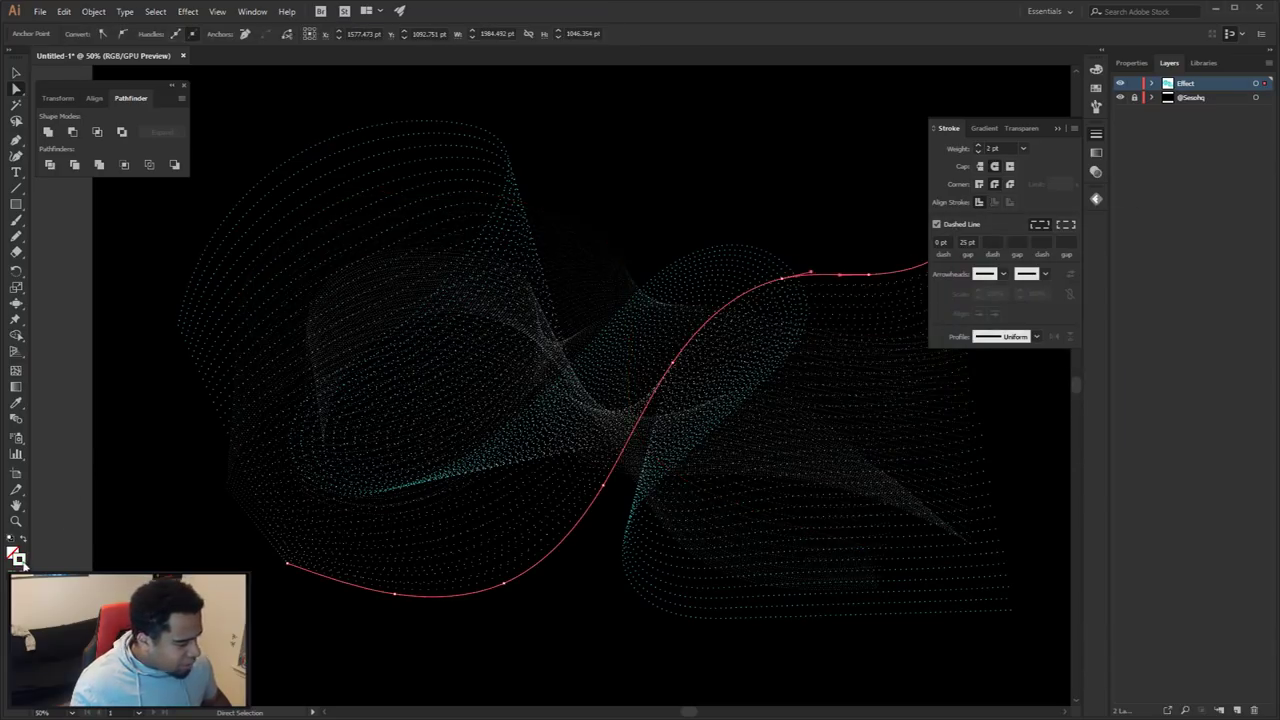
double_click(19, 558)
left_click(906, 277)
left_click(1087, 256)
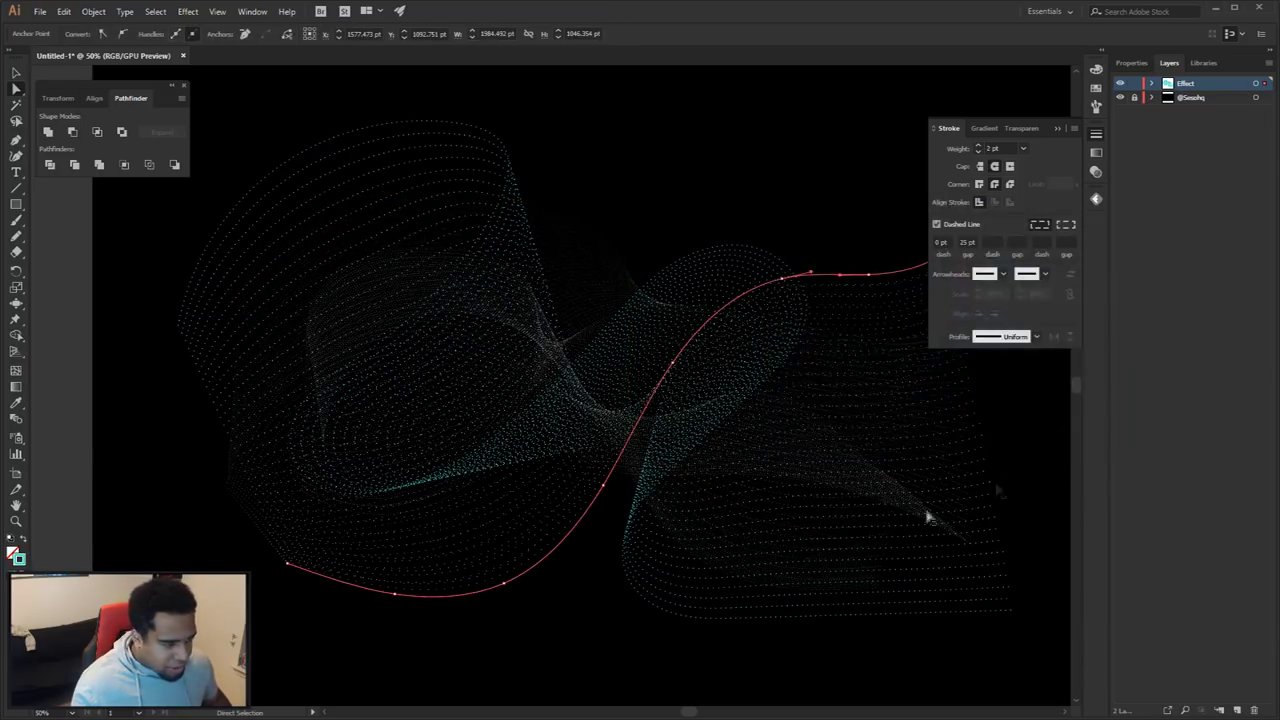
left_click(858, 465)
left_click(860, 494)
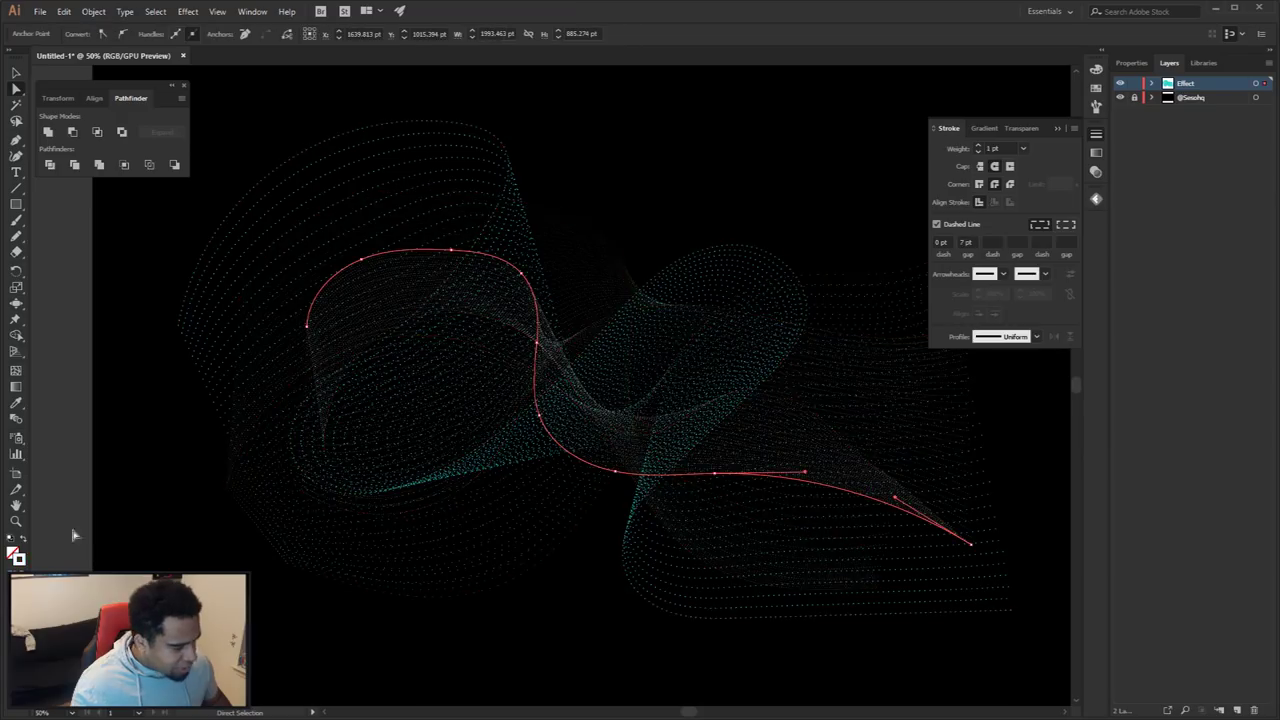
double_click(19, 558)
left_click(965, 357)
left_click(894, 271)
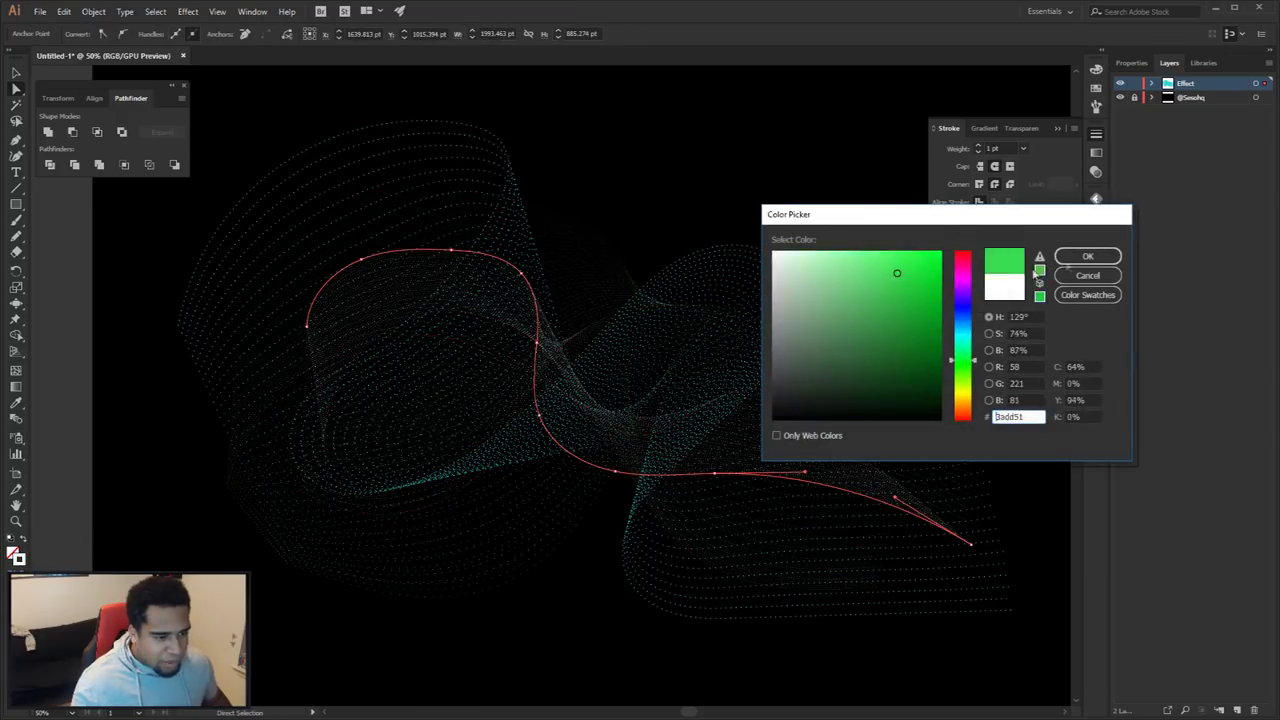
left_click(1100, 257)
key("ctrl+shift+a")
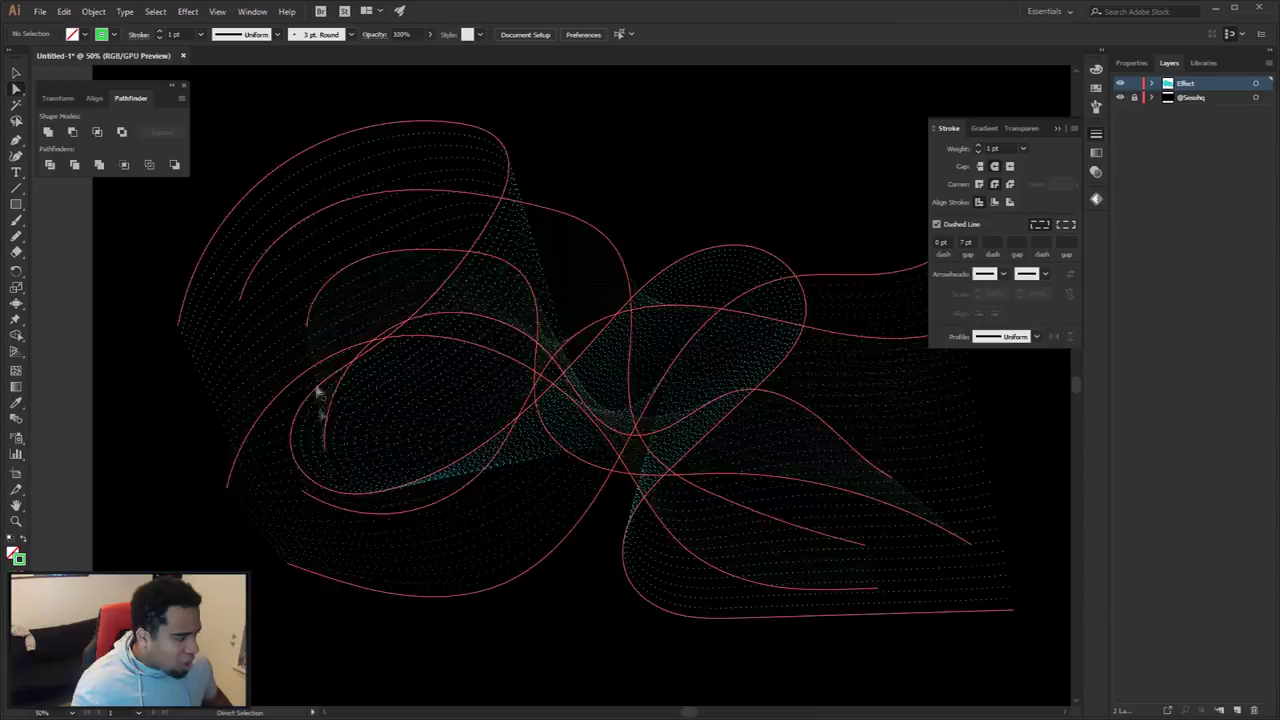
scroll(222, 498, "up", 5)
Change one red wave curve's stroke to cyan 26dddd
left_click(257, 458)
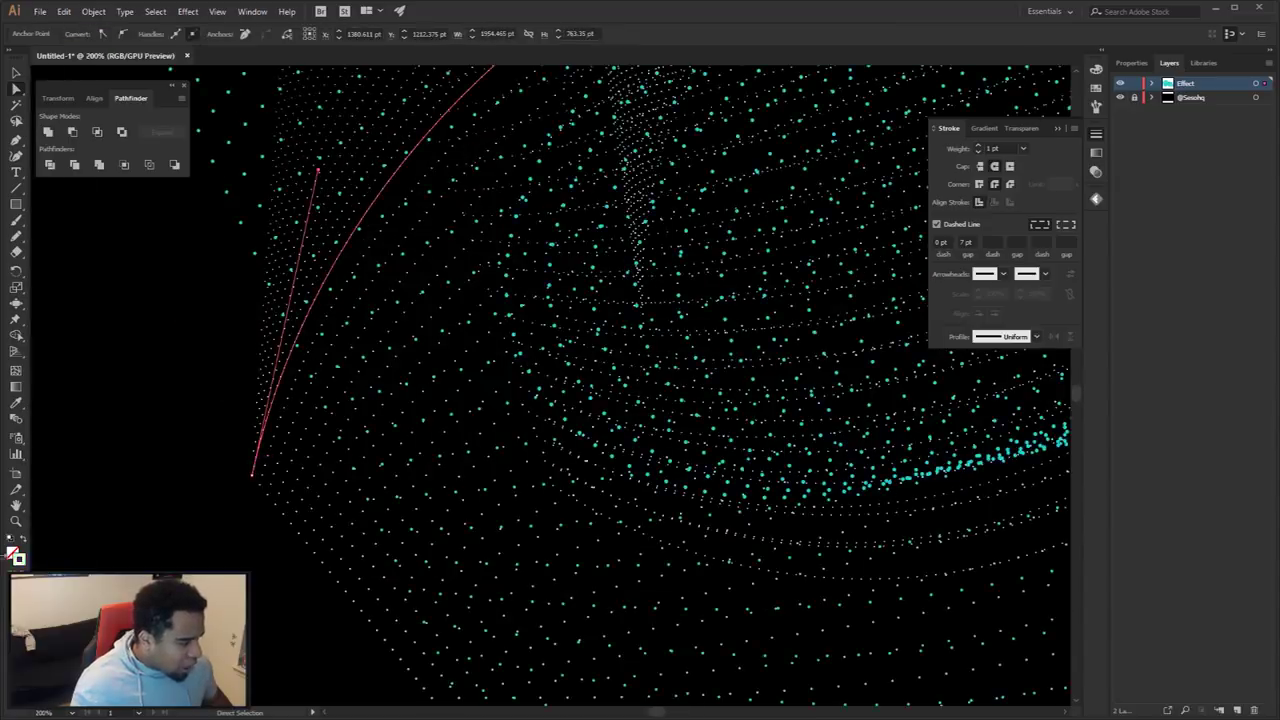
double_click(19, 558)
left_click(912, 273)
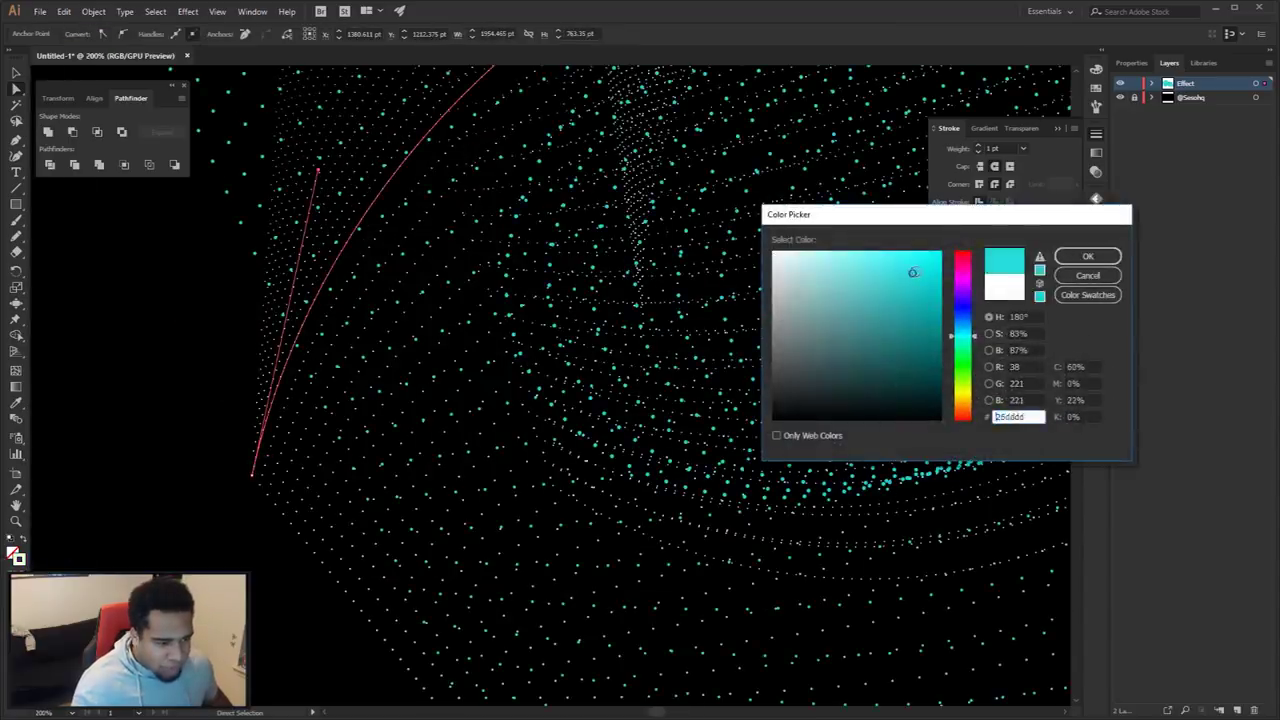
left_click(1086, 257)
scroll(703, 386, "down", 3)
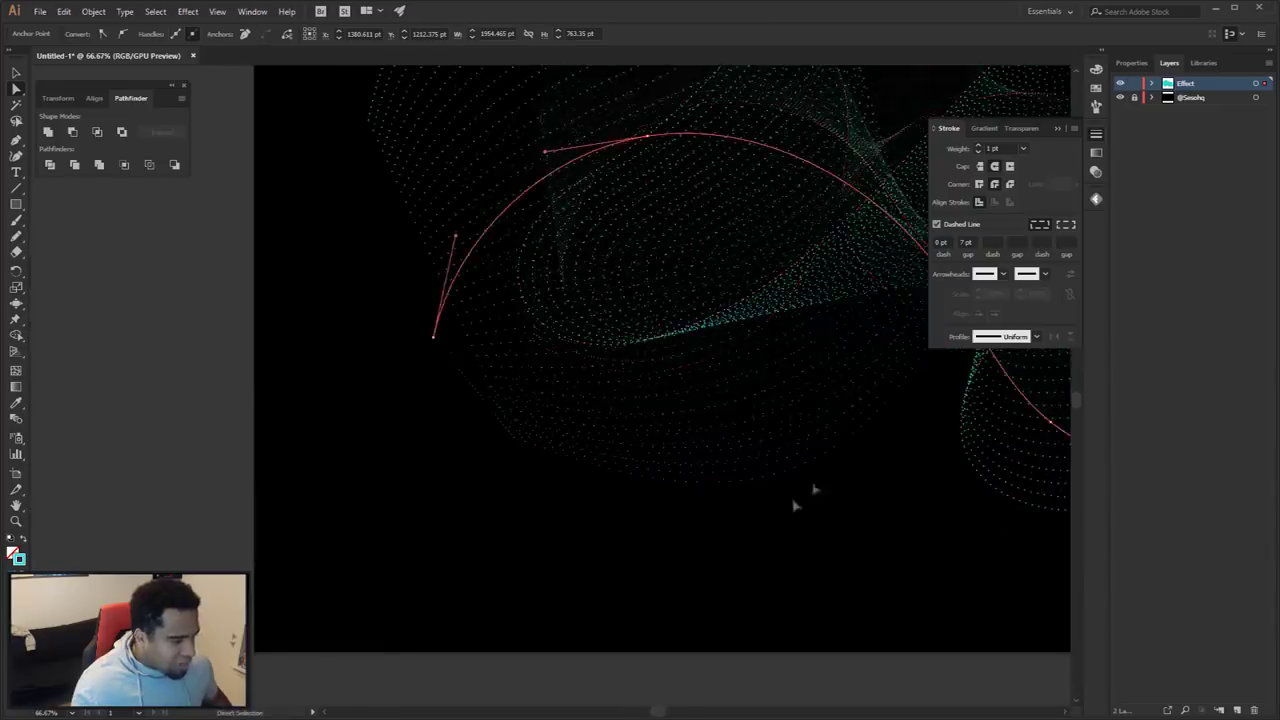
scroll(663, 509, "down", 1)
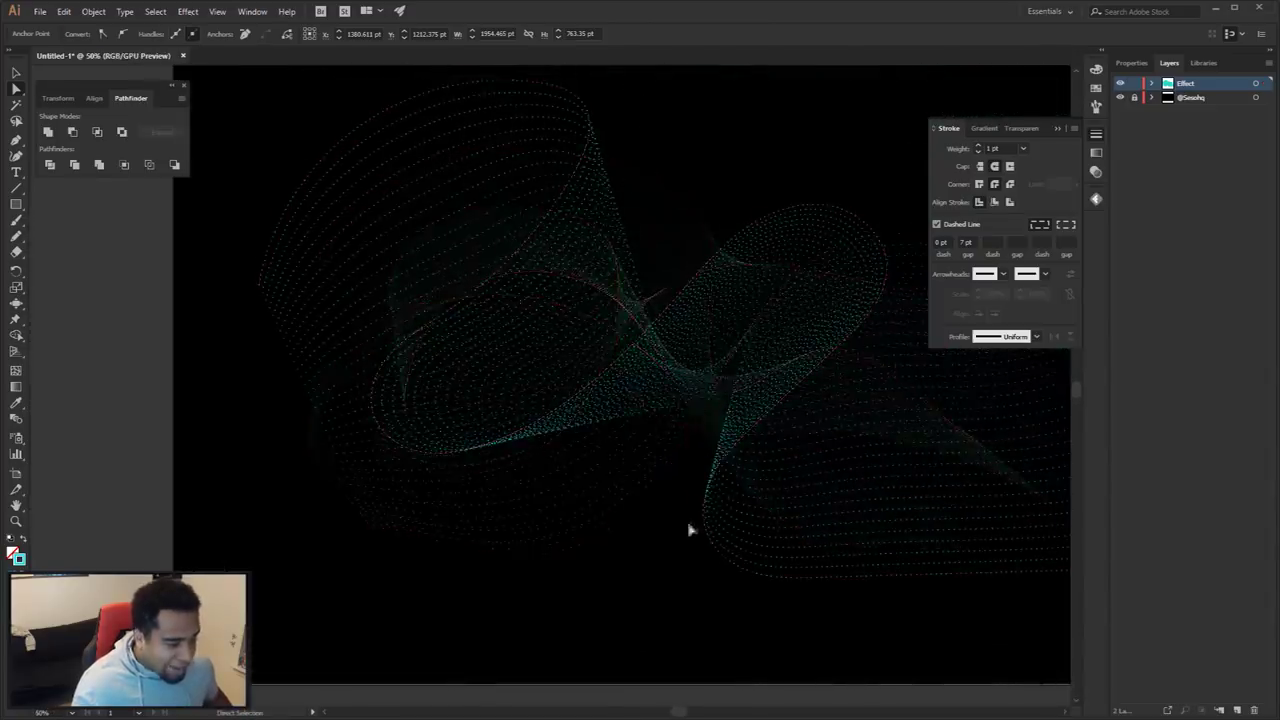
scroll(822, 290, "up", 2)
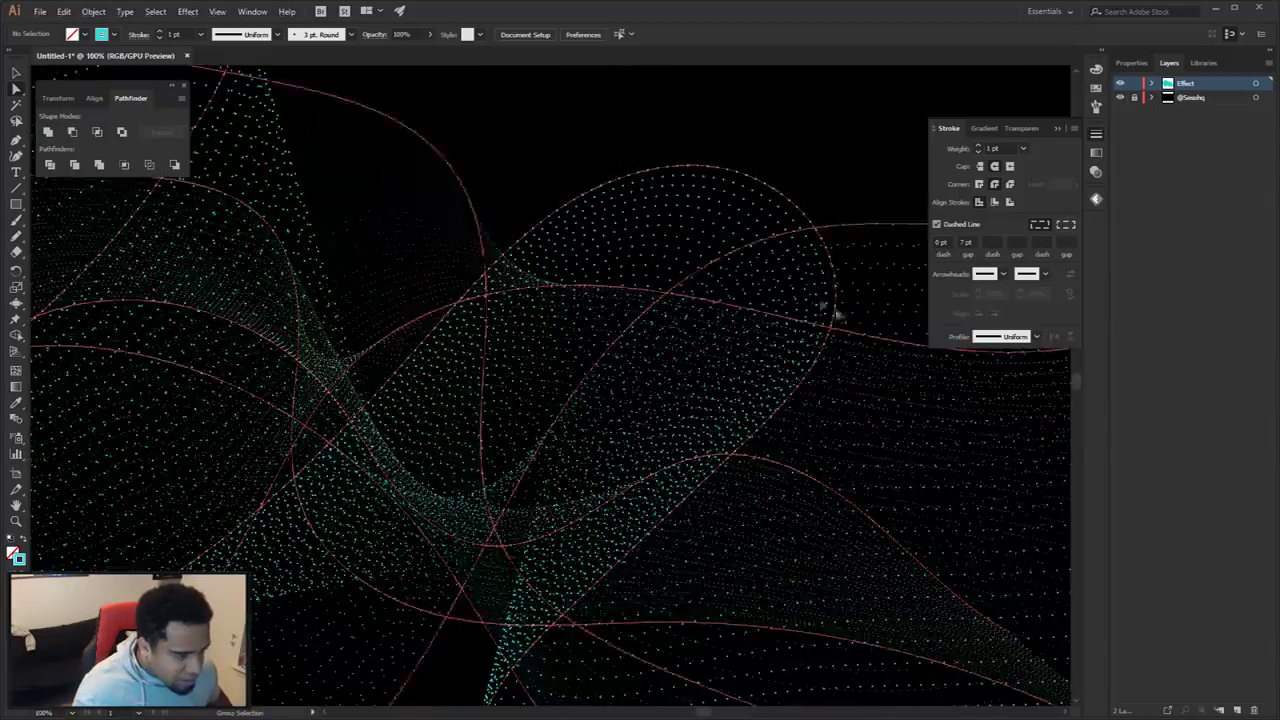
Change another red wave curve's stroke to green and pan across the finished wave
left_click(797, 334)
scroll(794, 337, "down", 3)
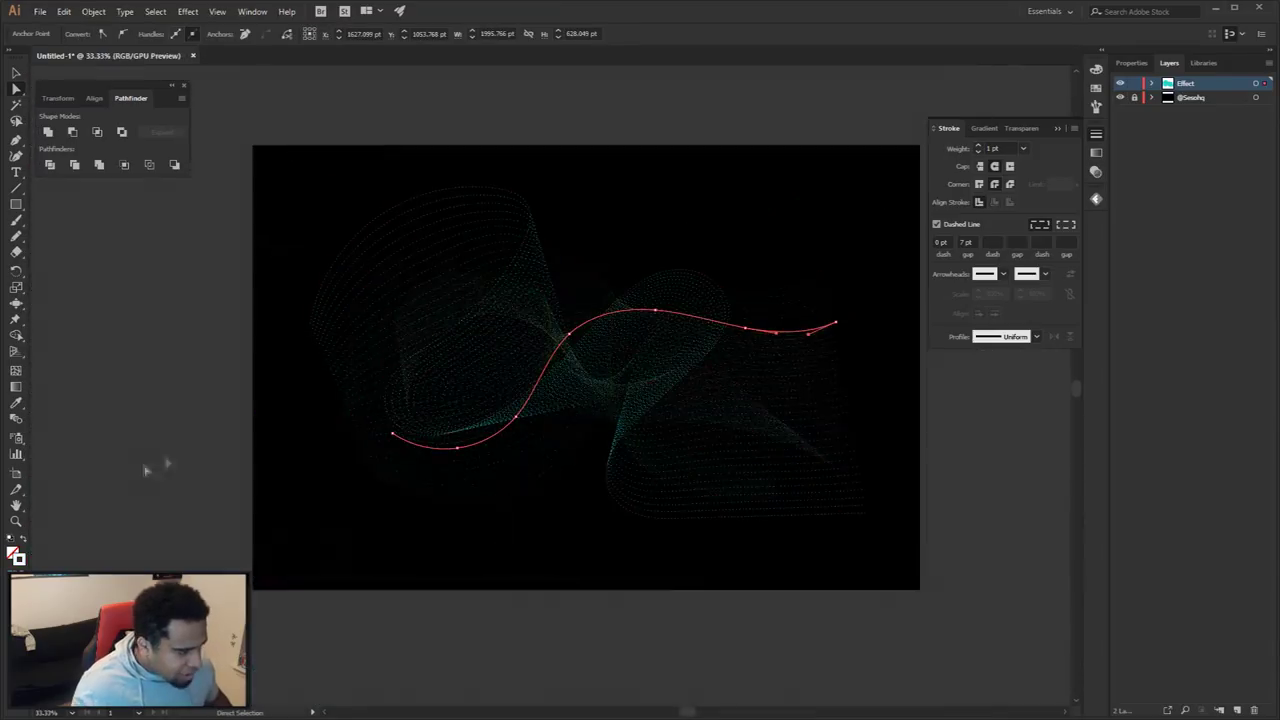
double_click(17, 558)
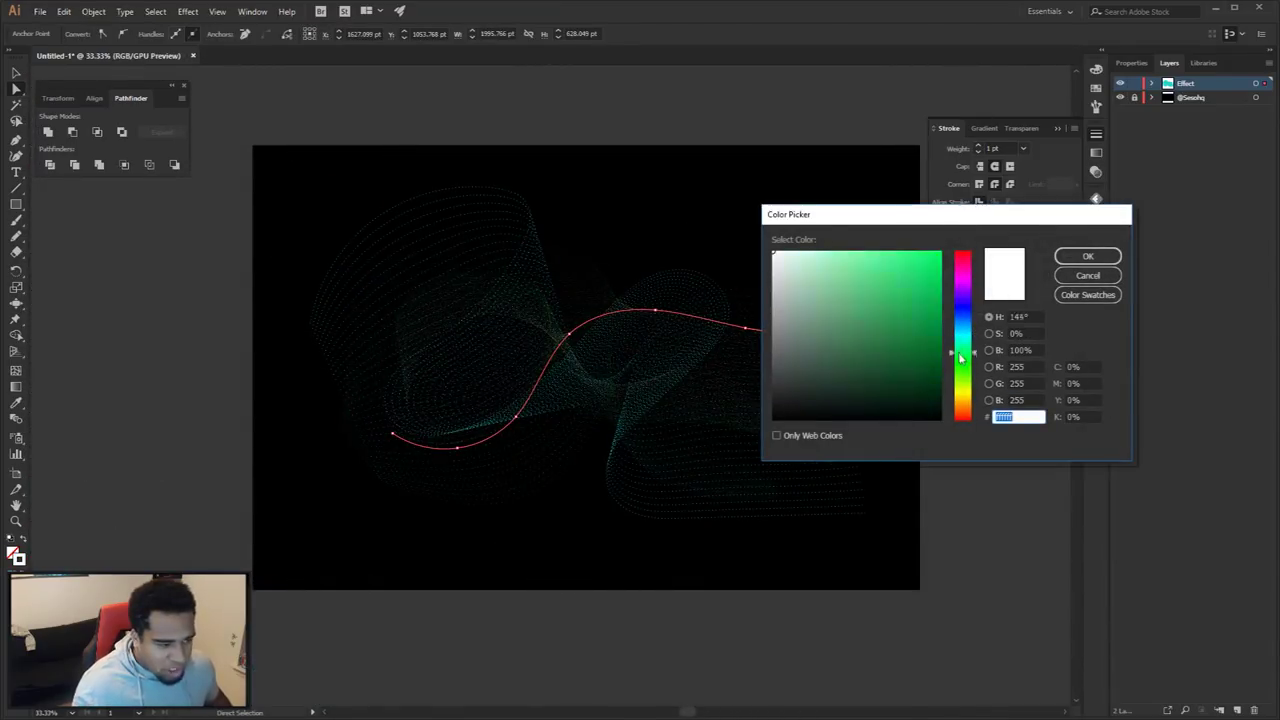
left_click_drag(960, 357, 960, 372)
left_click(908, 277)
key("Return")
left_click(918, 427)
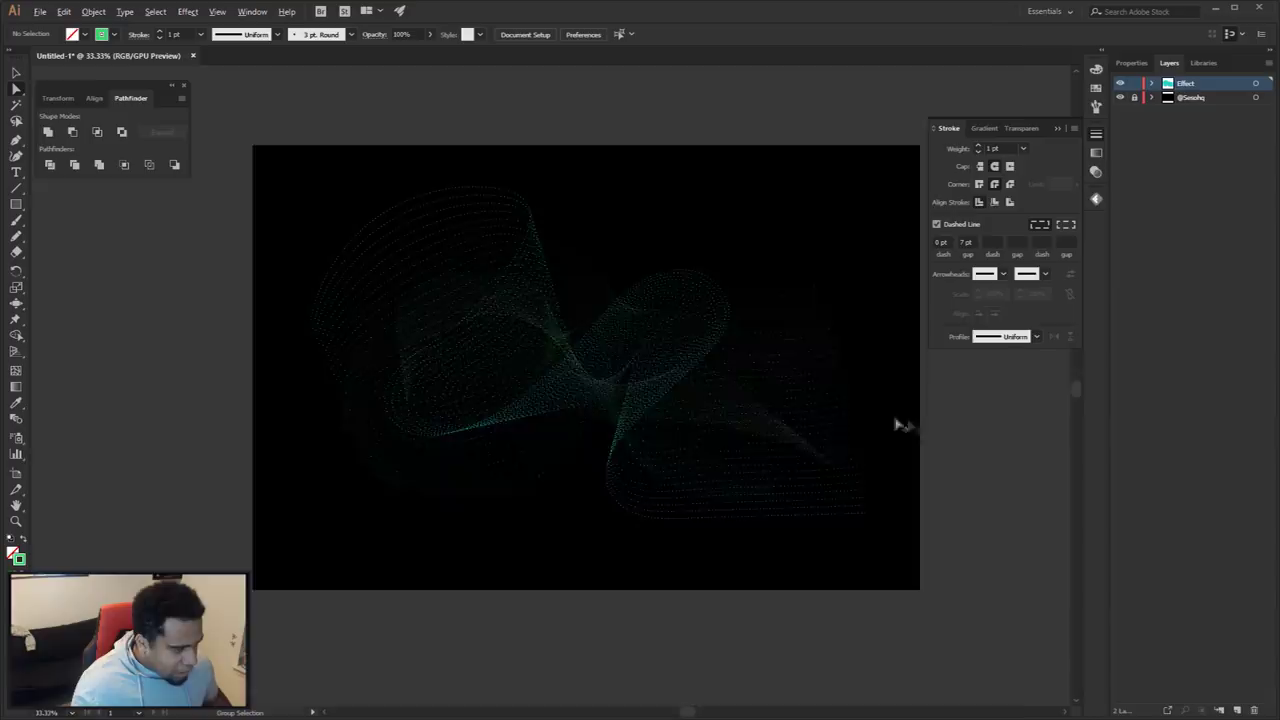
scroll(918, 427, "up", 3)
left_click_drag(694, 391, 832, 258)
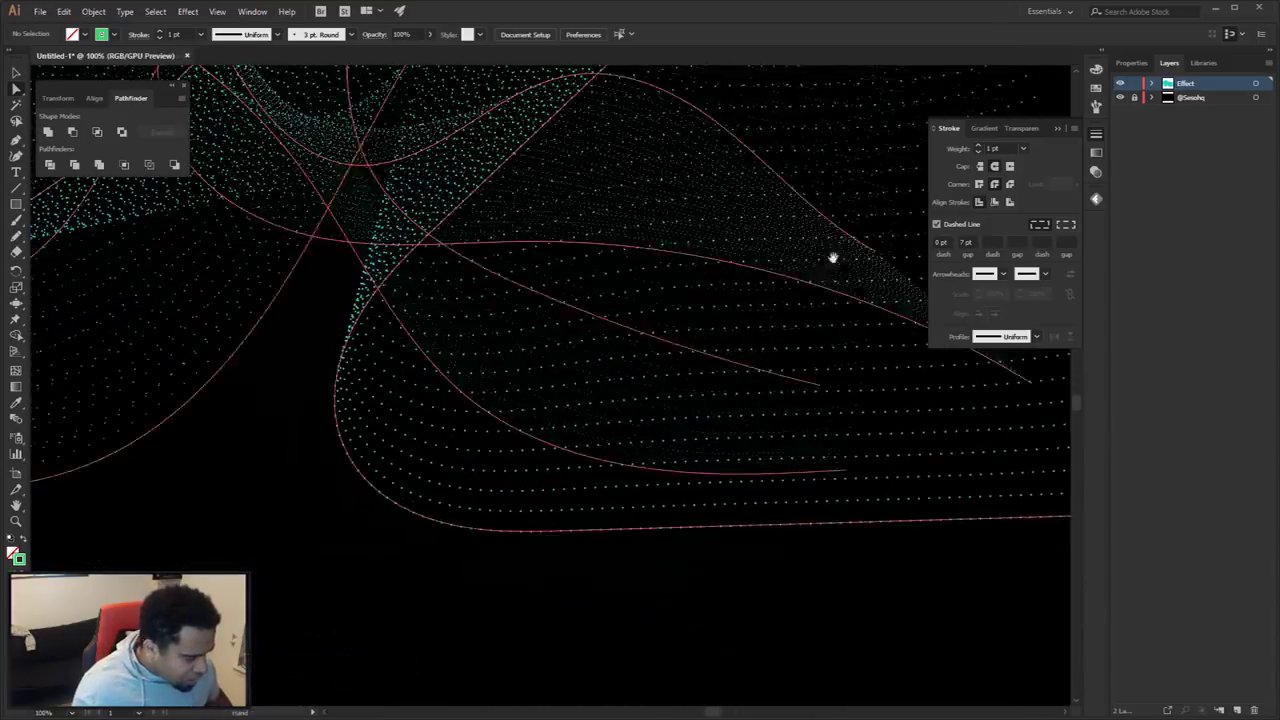
scroll(757, 323, "down", 3)
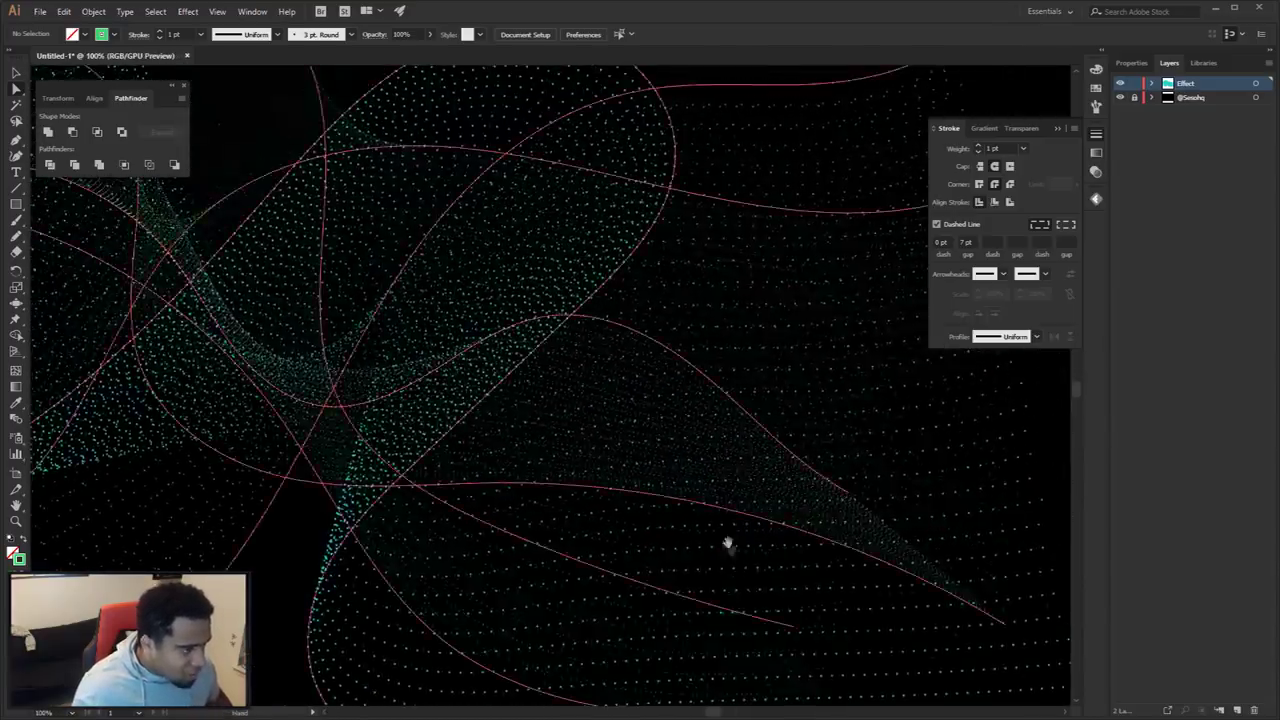
scroll(609, 266, "up", 2)
scroll(603, 243, "left", 2)
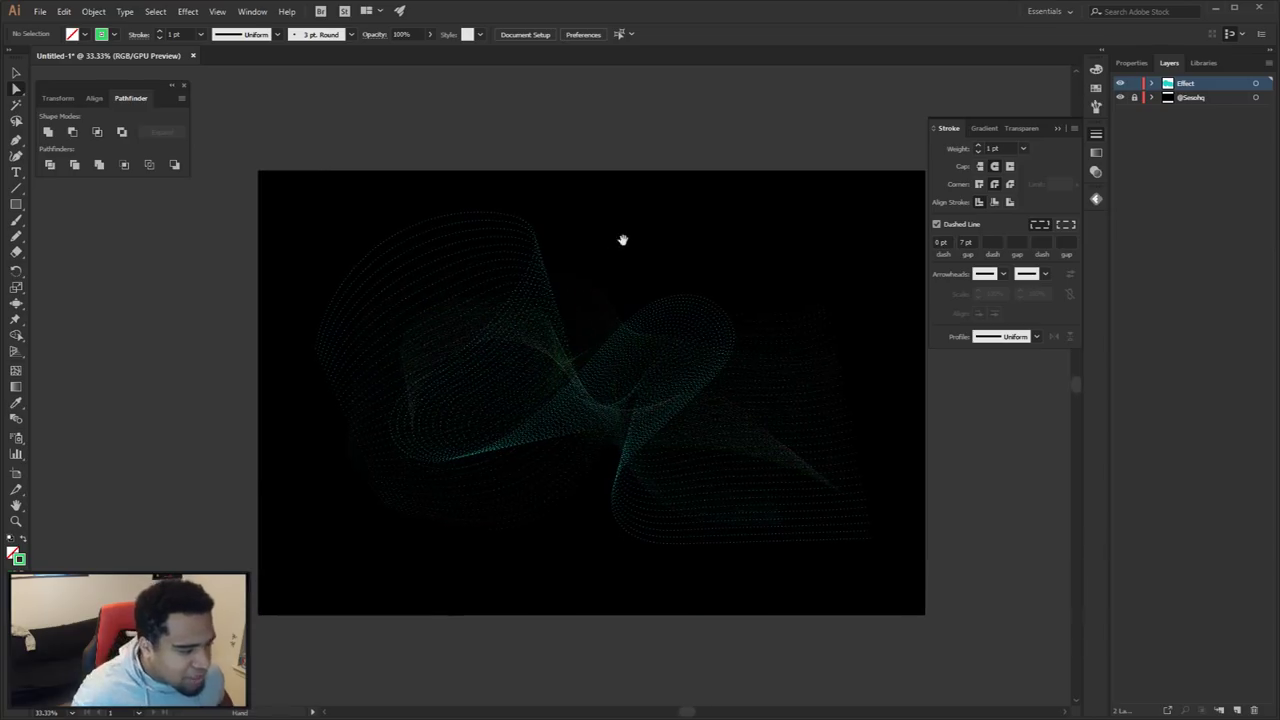
Select every path on the Effect layer and drag the wave over to Photoshop's particle wave document
left_click(1257, 85)
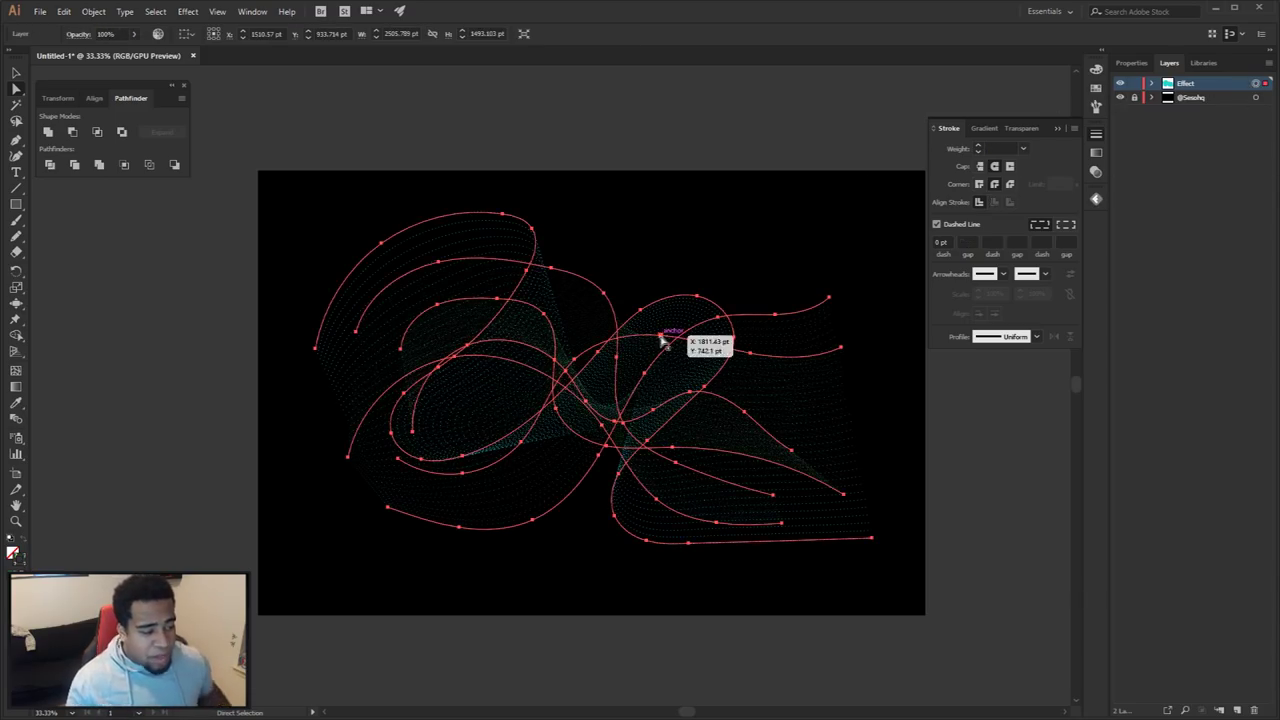
left_click_drag(660, 338, 738, 707)
key("super")
left_click(738, 707)
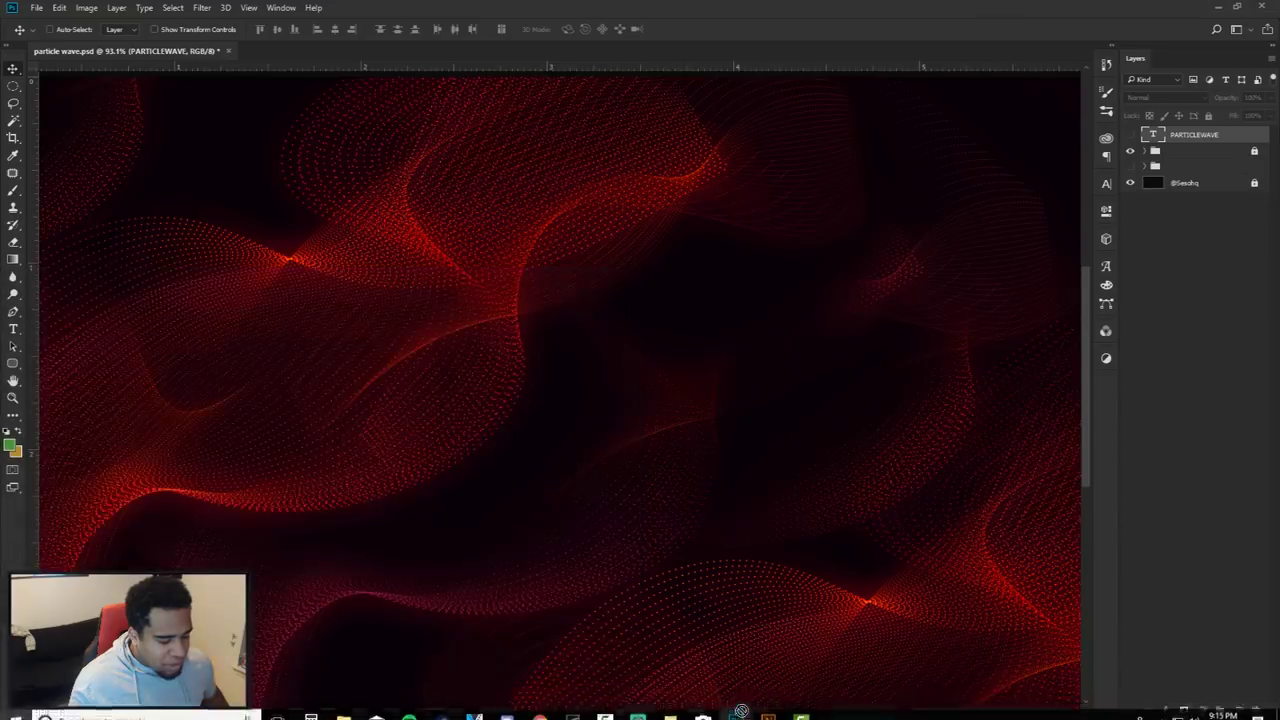
Drop the blue-green wave onto the particle wave canvas and commit it as a Vector Smart Object
left_click_drag(731, 311, 731, 311)
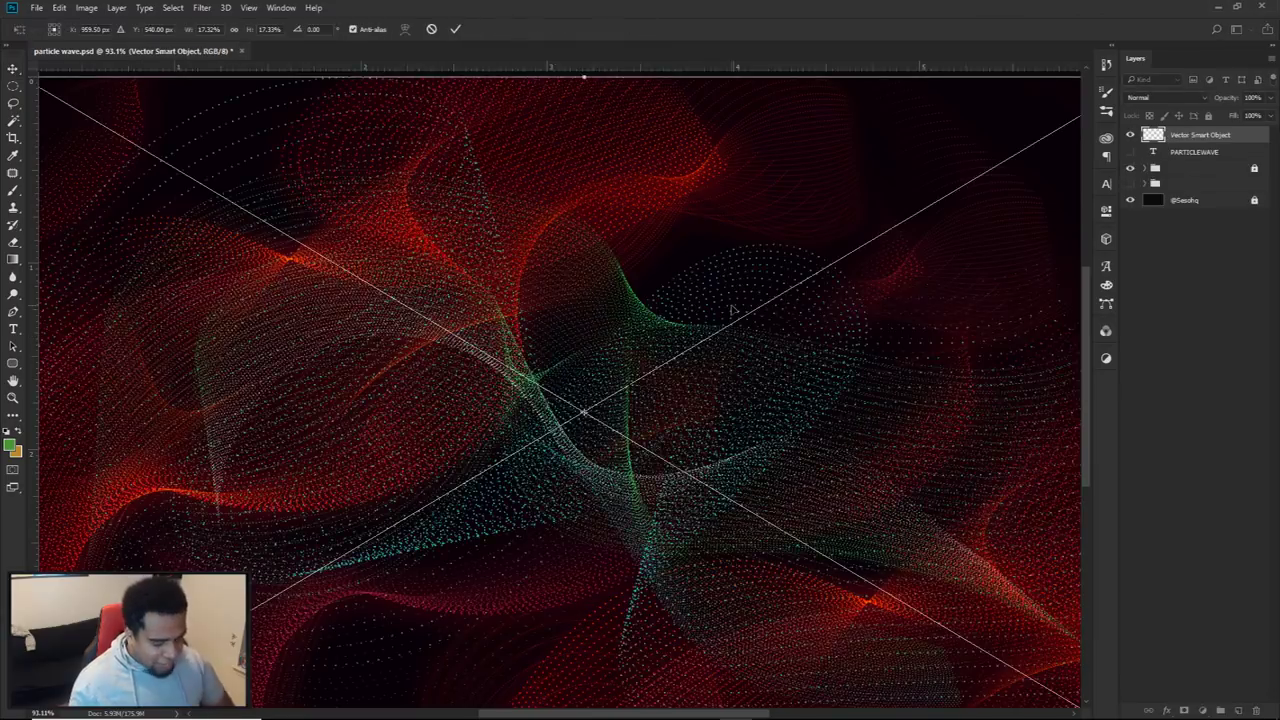
key("Return")
scroll(860, 343, "down", 3)
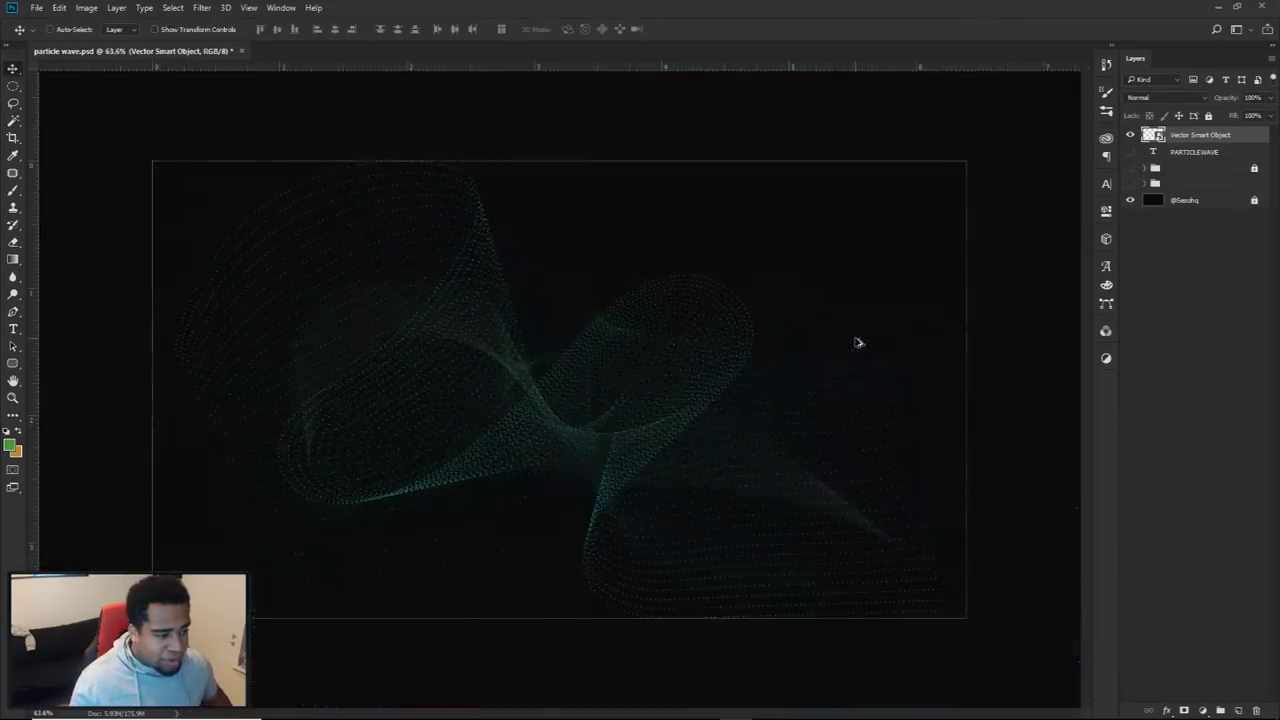
scroll(668, 336, "down", 1)
scroll(683, 347, "down", 1)
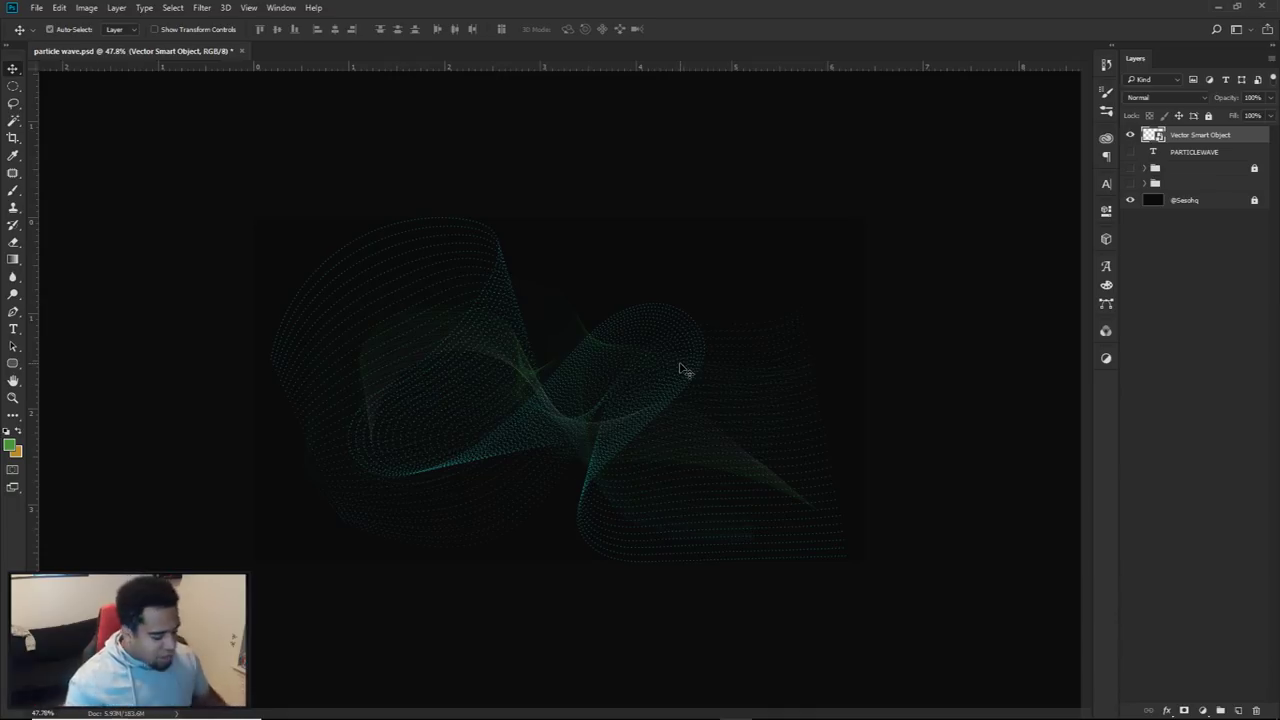
Scale the placed wave down around its centre with Free Transform
key("ctrl+t")
left_click_drag(850, 213, 779, 246)
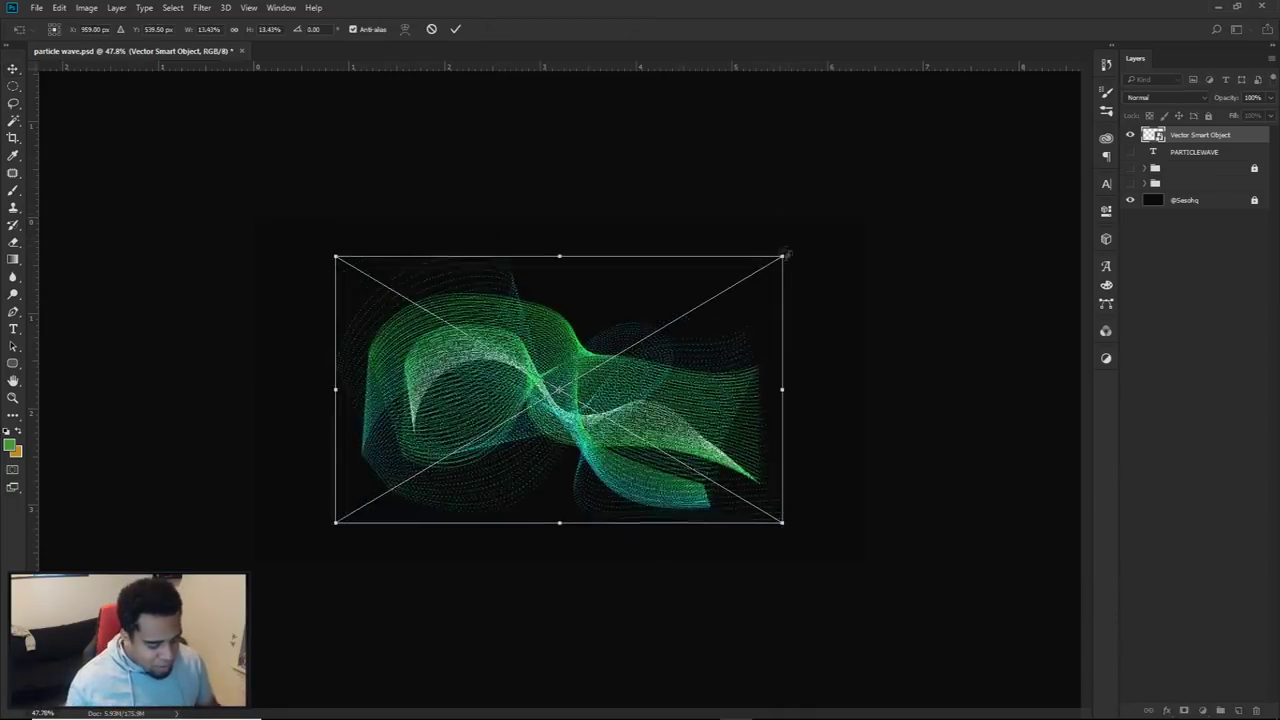
key("Return")
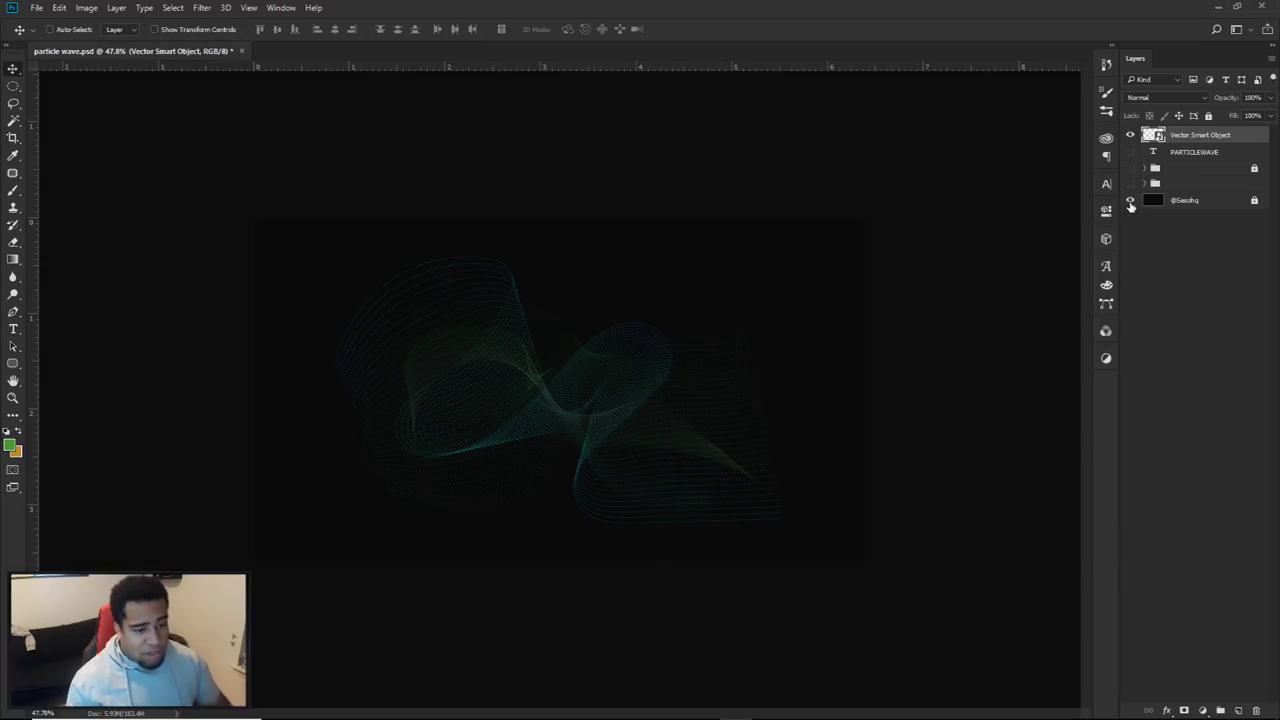
Try Define Brush Preset with the background hidden, cancel it, then duplicate the wave layer
left_click(1131, 201)
left_click(61, 8)
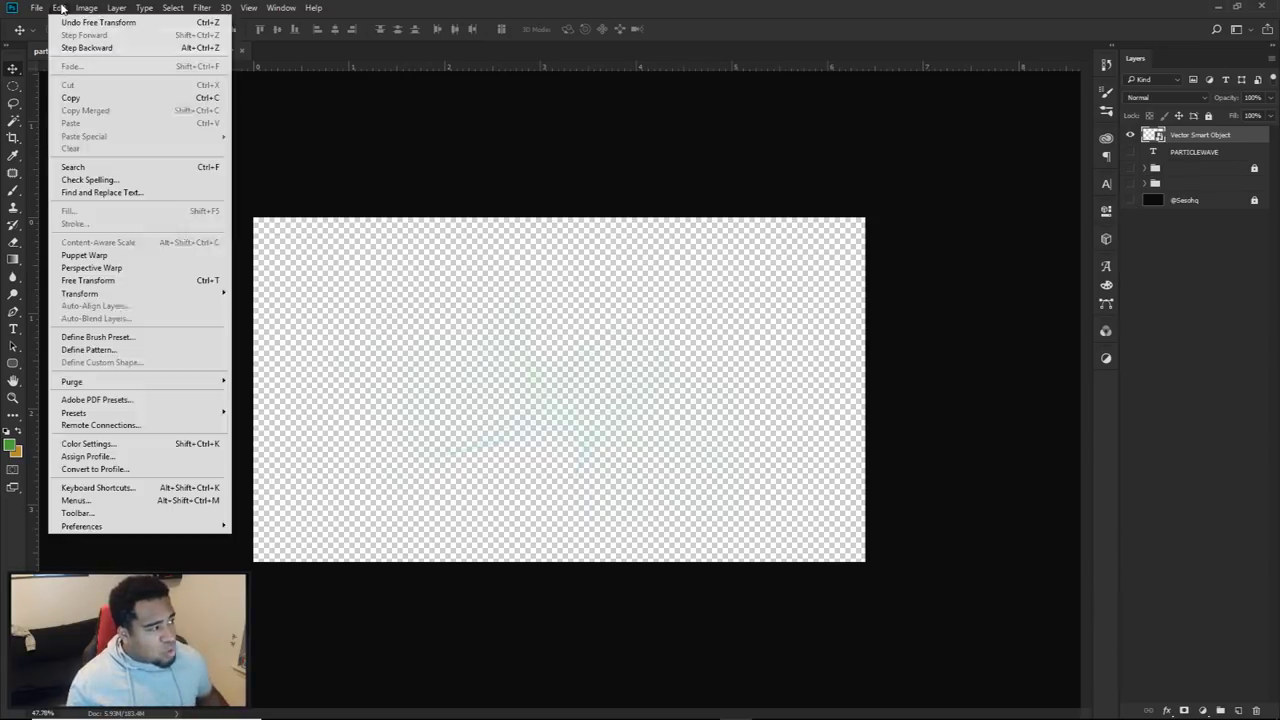
left_click(100, 338)
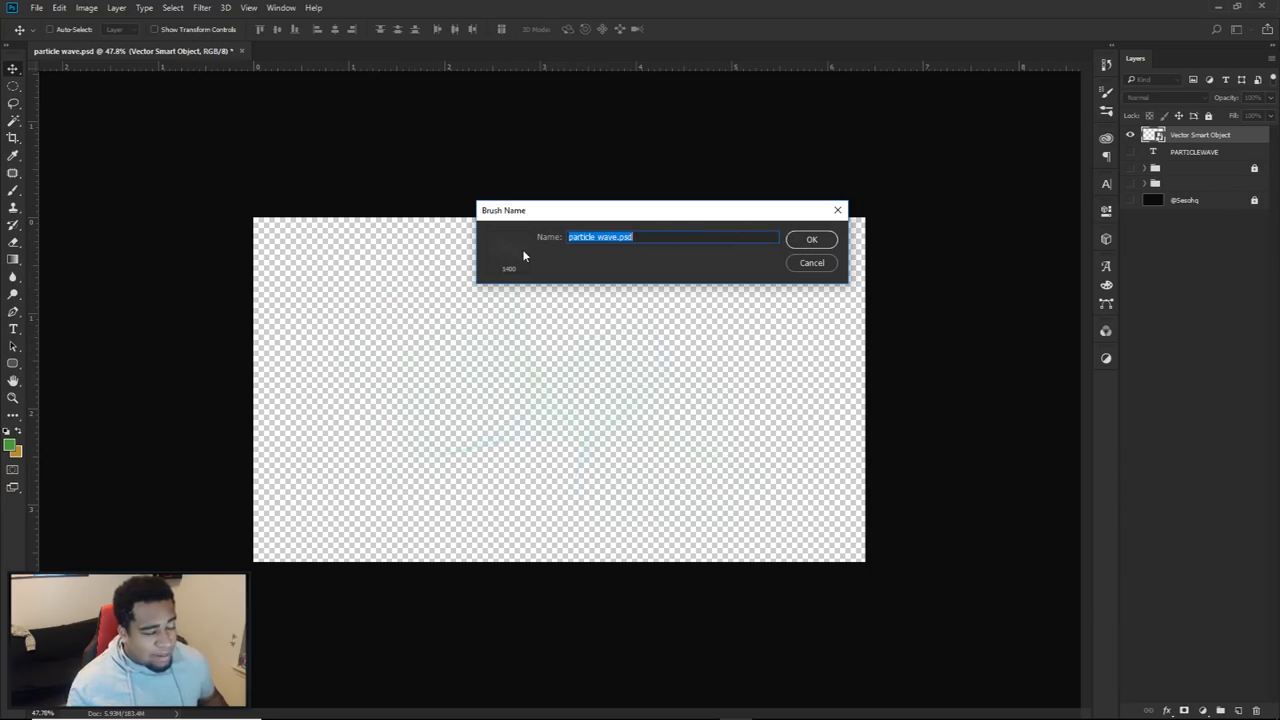
left_click(821, 266)
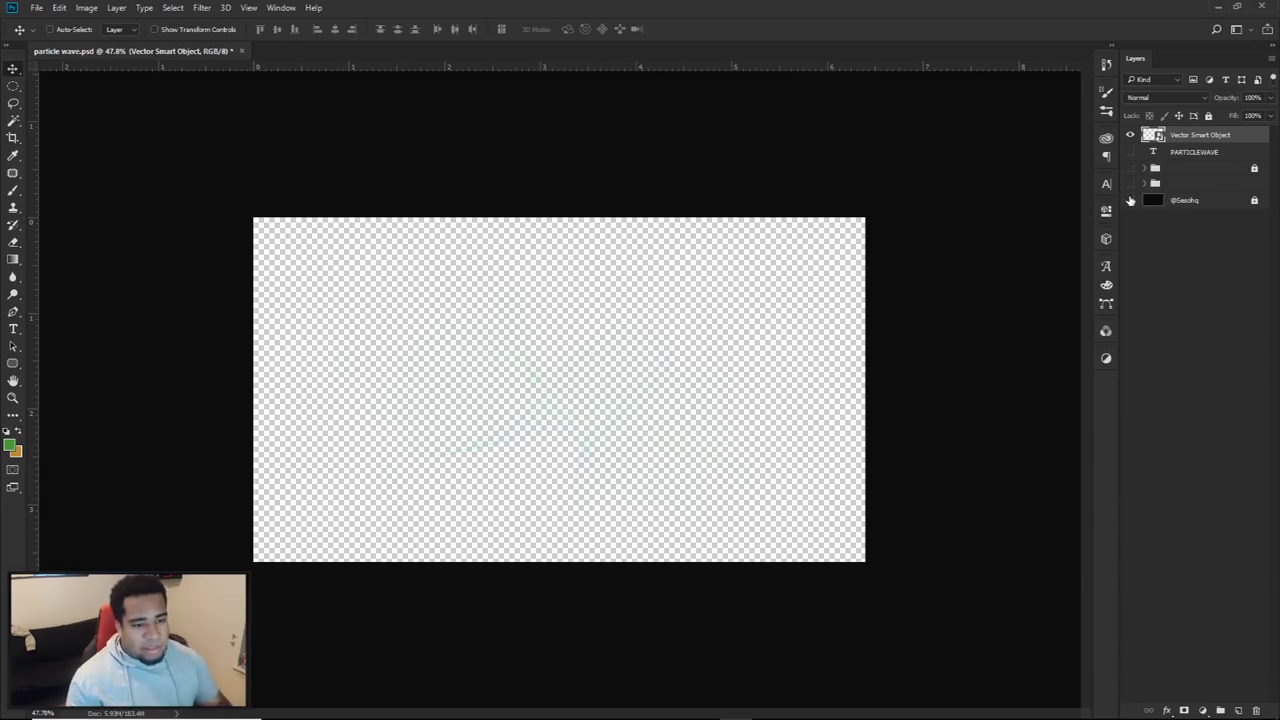
left_click(1130, 200)
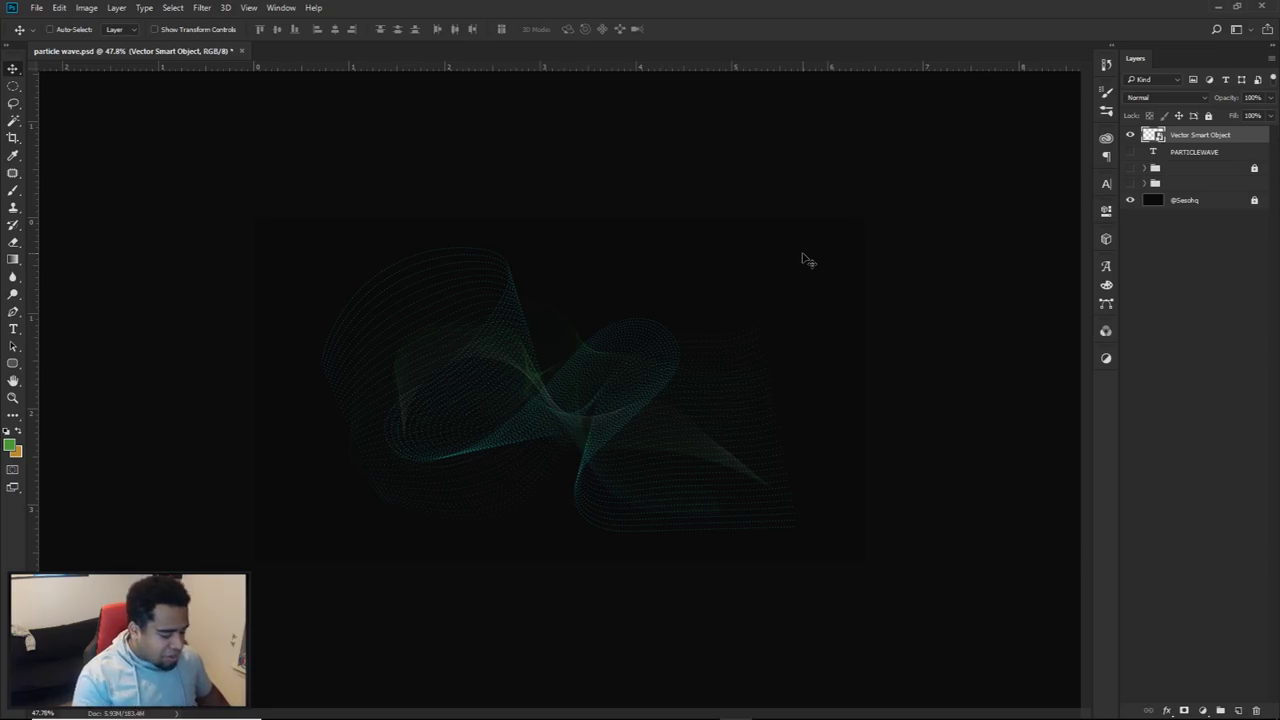
key("ctrl+j")
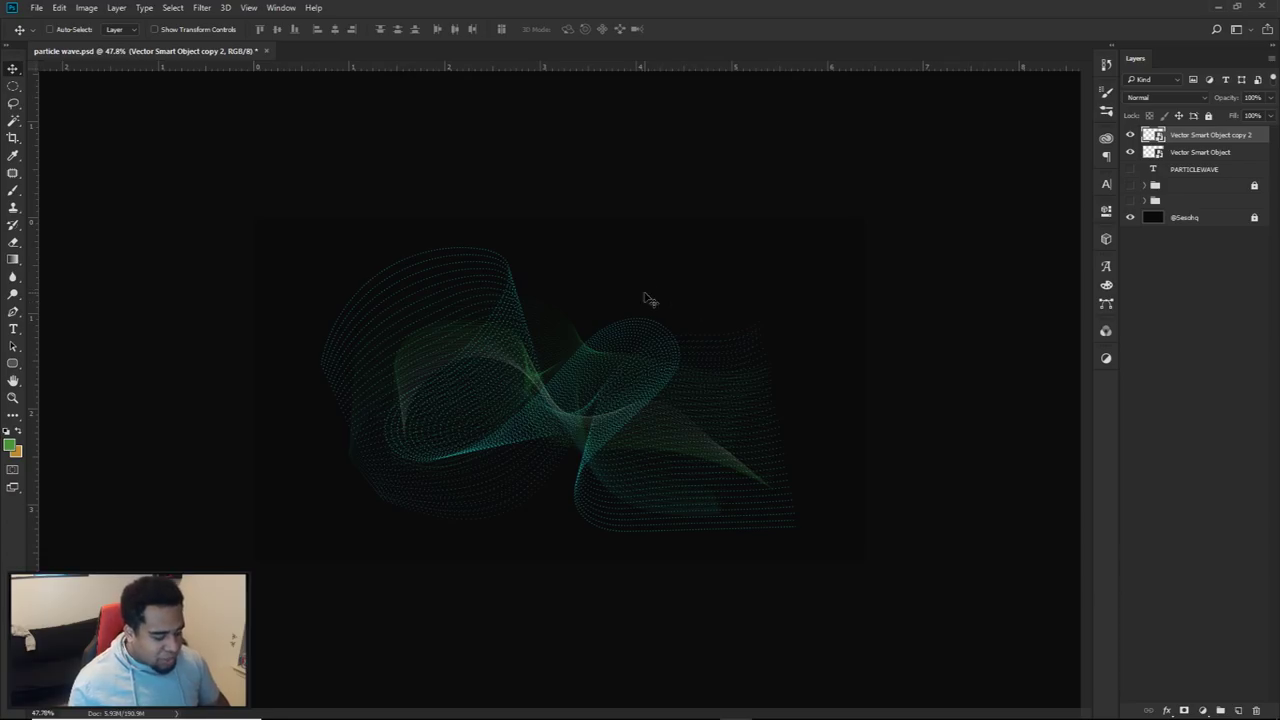
Rasterize the Vector Smart Object copy 2 layer so it can be erased
key("e")
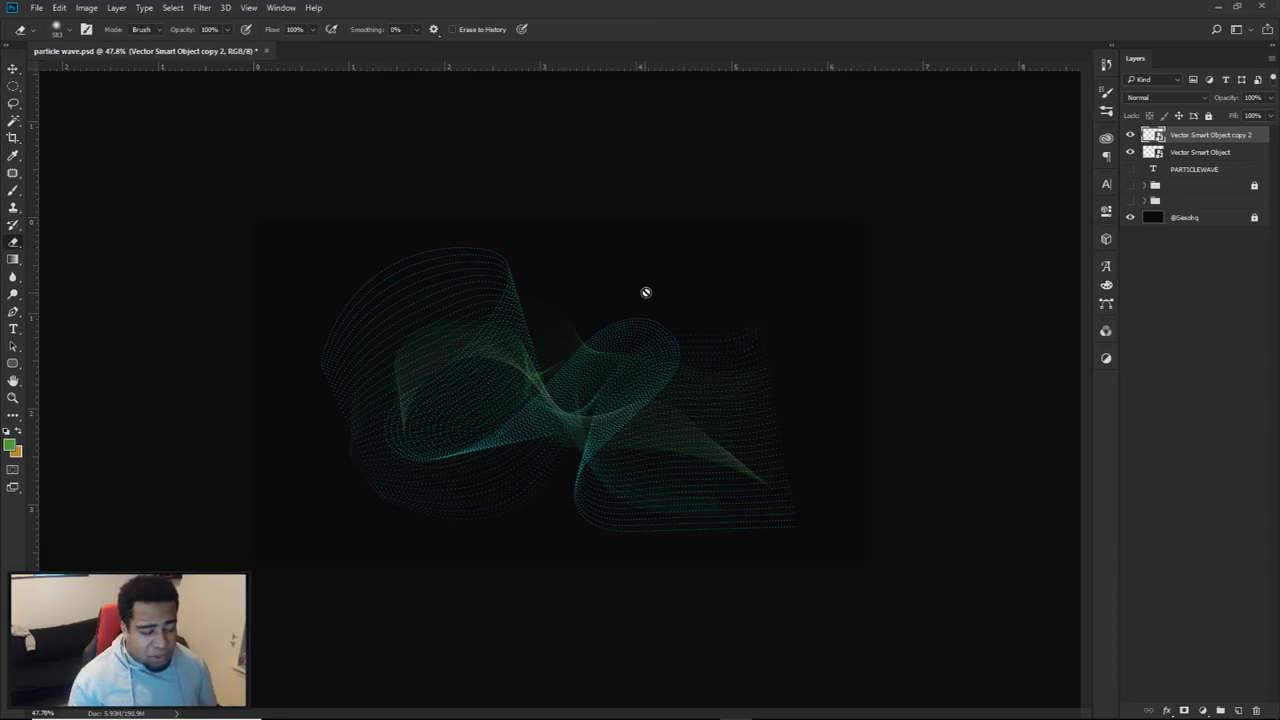
right_click(1206, 140)
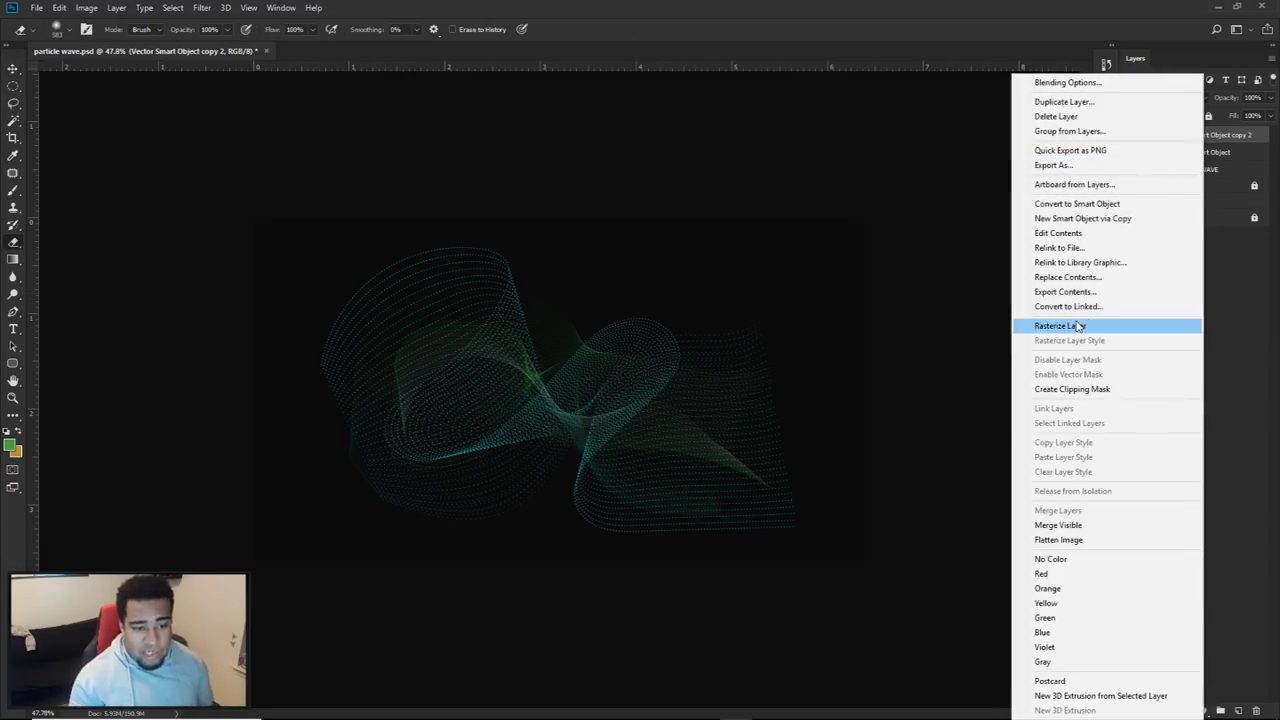
left_click(682, 293)
left_click(607, 338)
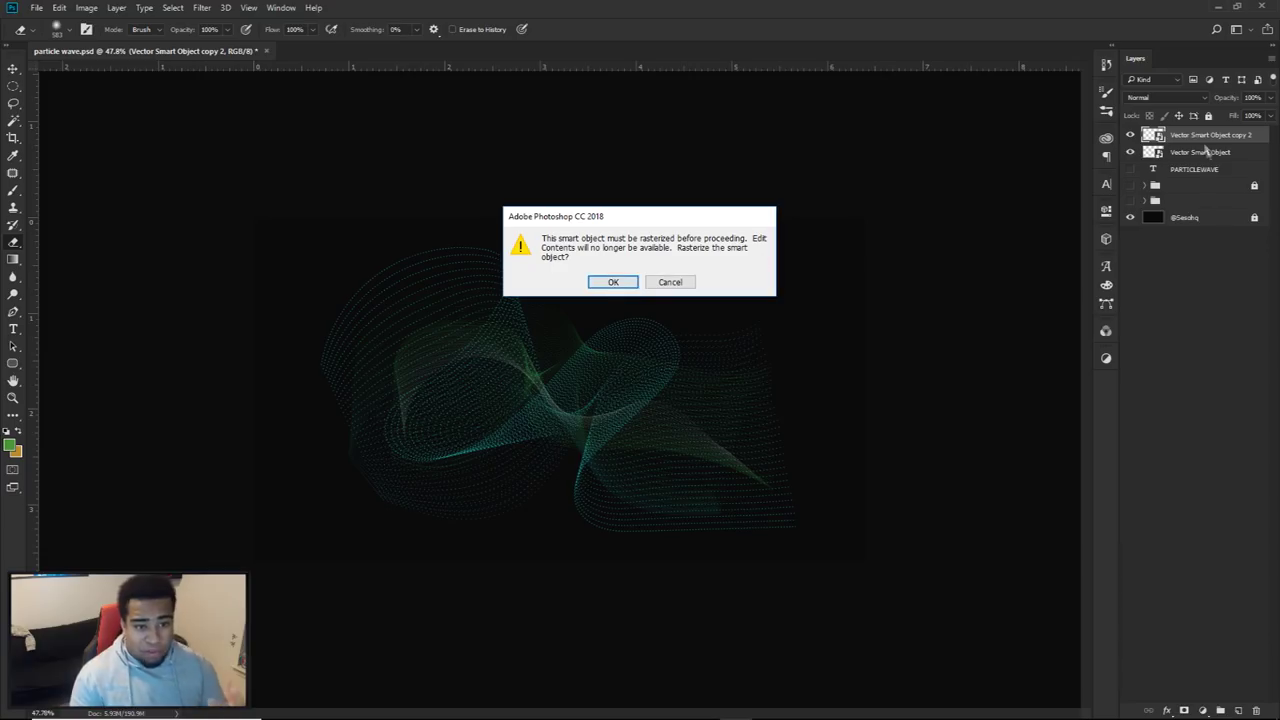
left_click(605, 283)
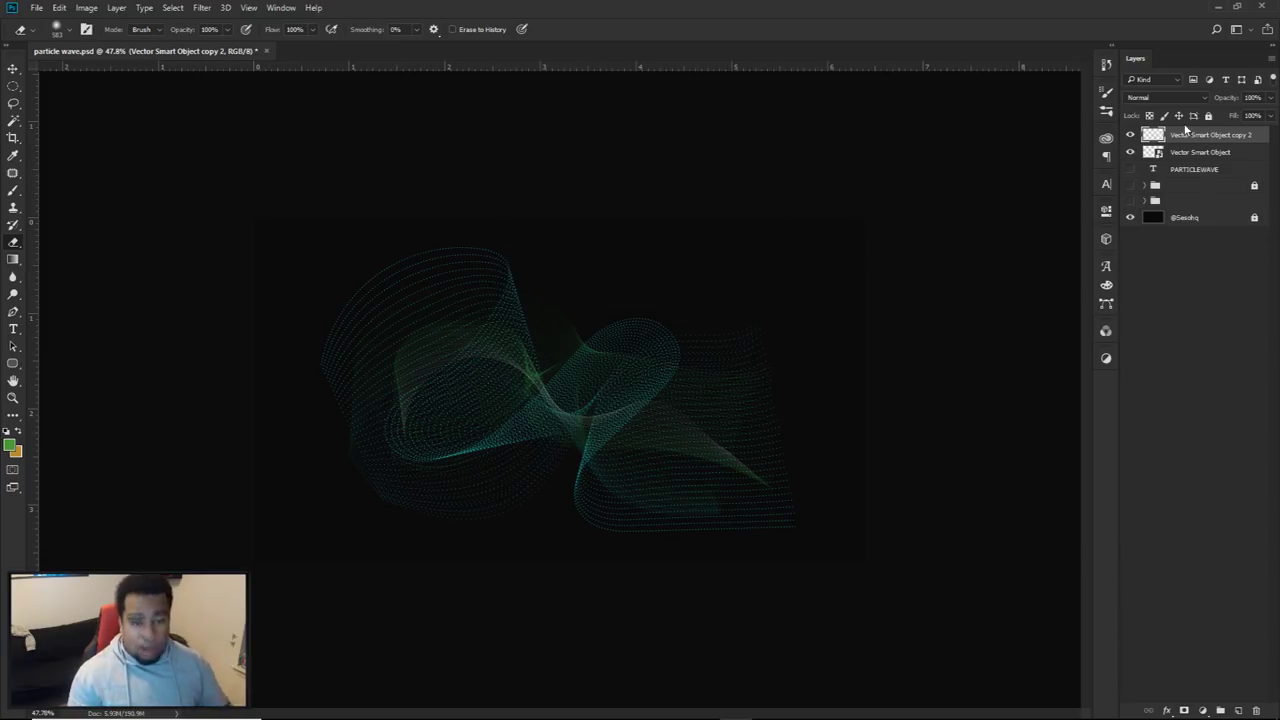
Toggle copy 2's visibility to compare the wave with and without it
scroll(471, 377, "up", 4)
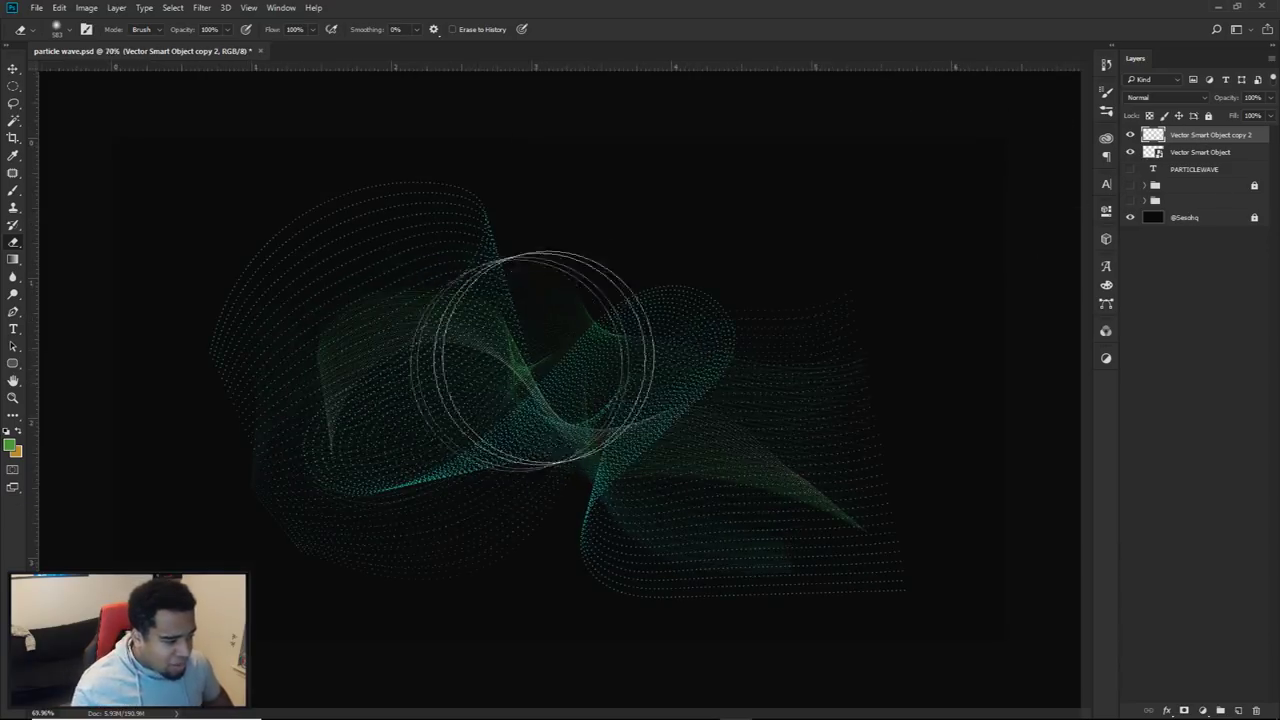
left_click(1131, 135)
left_click(1131, 135)
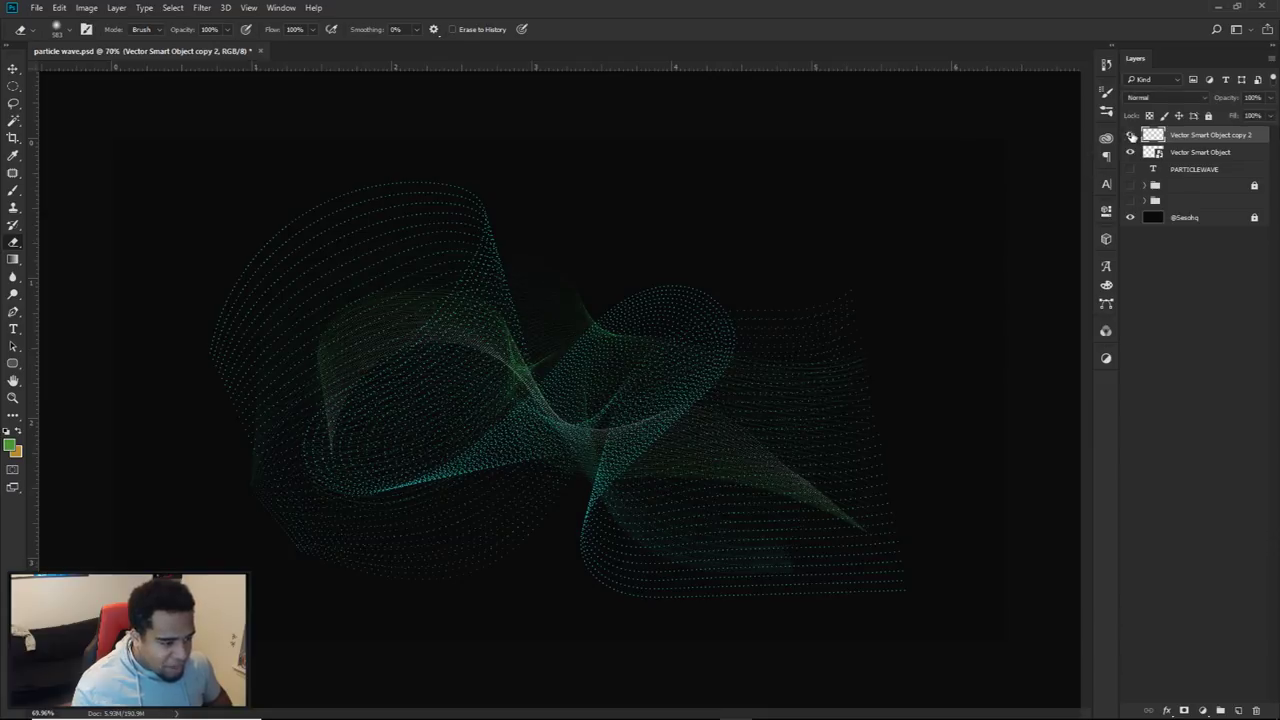
left_click(1132, 136)
left_click(1132, 136)
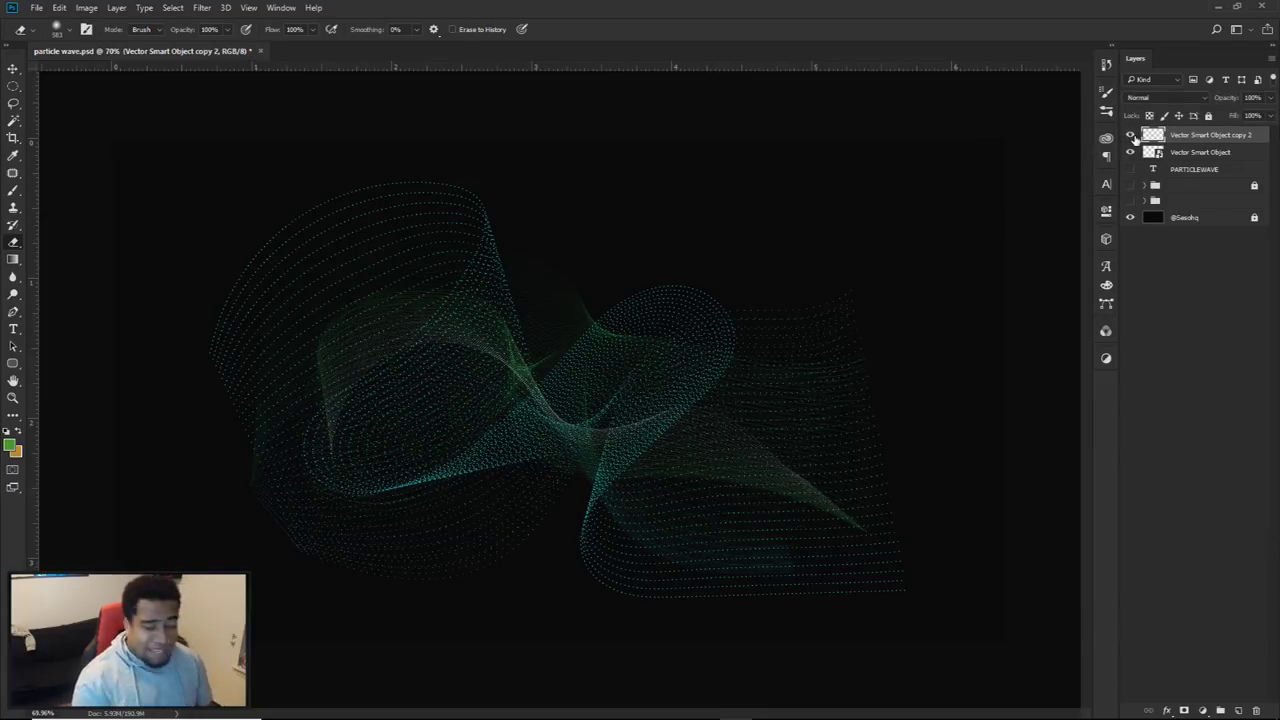
scroll(443, 414, "up", 6)
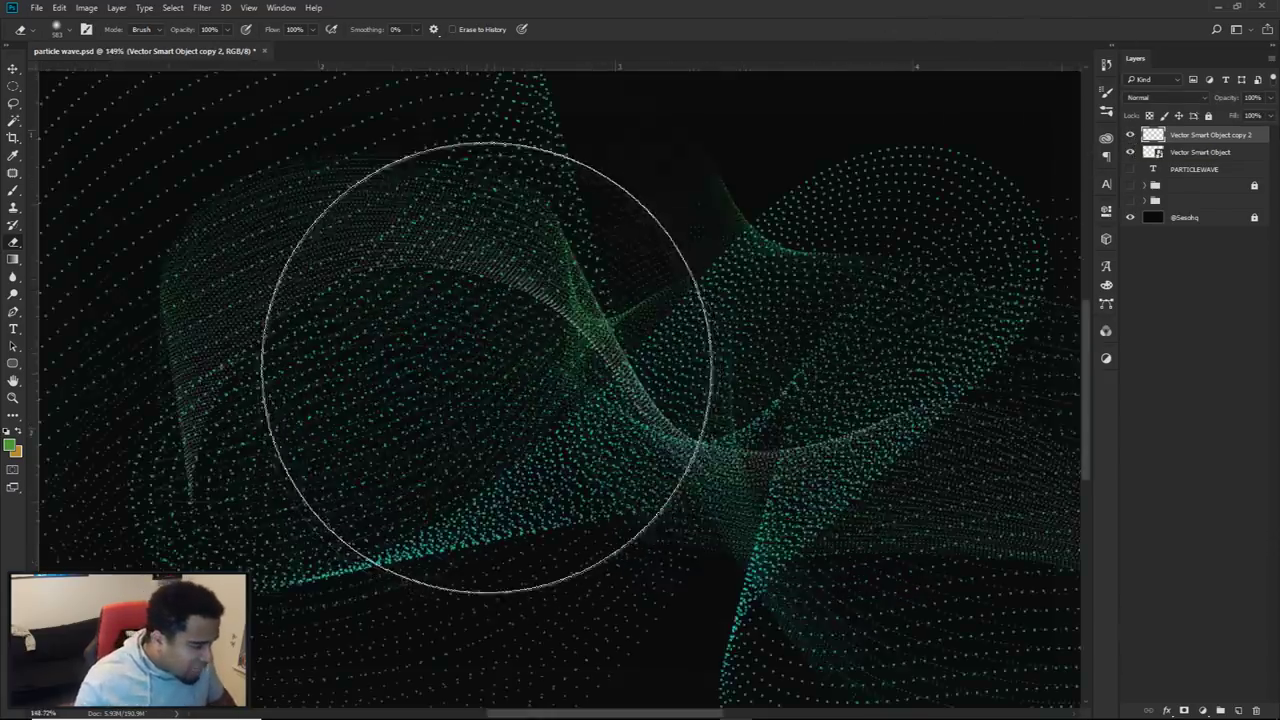
scroll(552, 288, "down", 6)
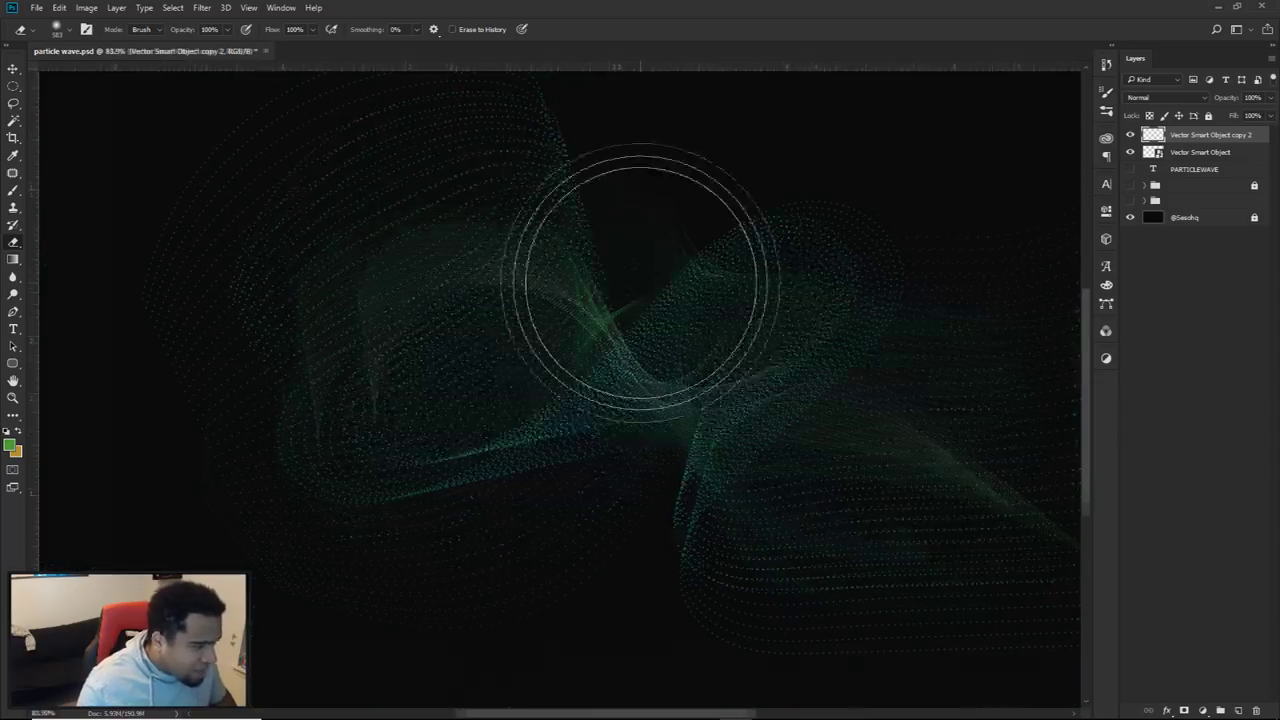
scroll(566, 318, "down", 2)
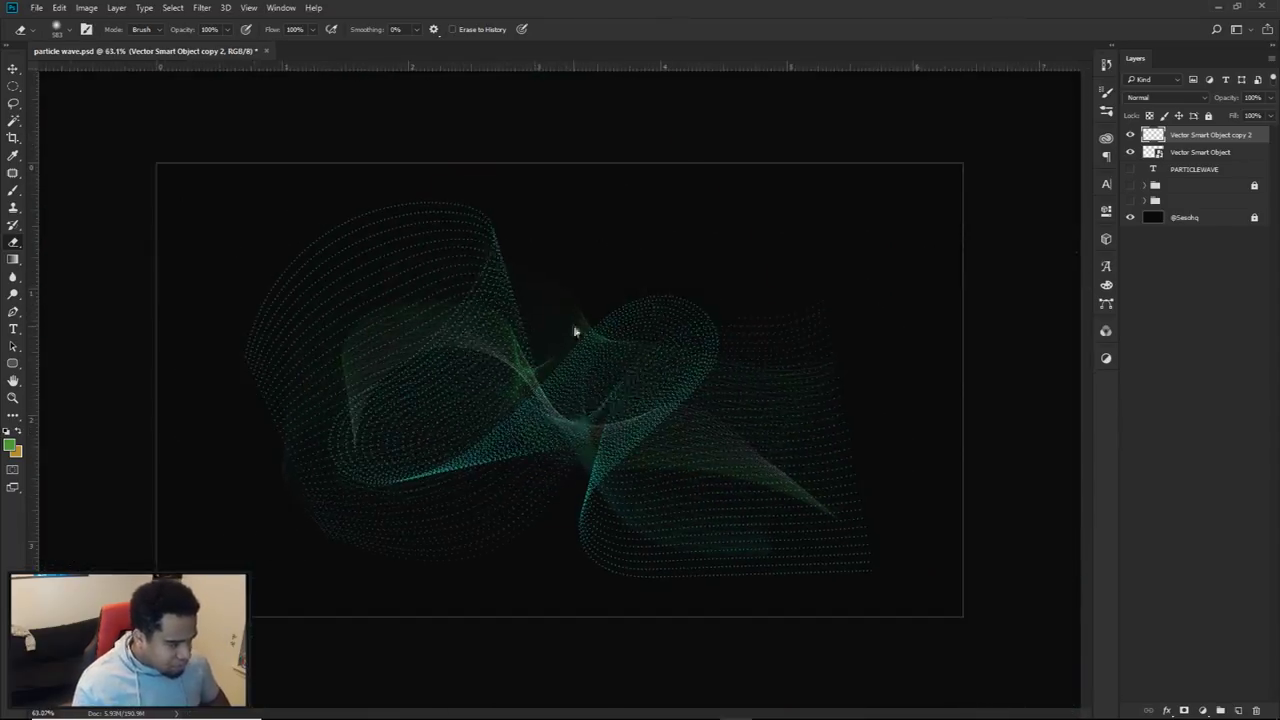
scroll(566, 318, "up", 1)
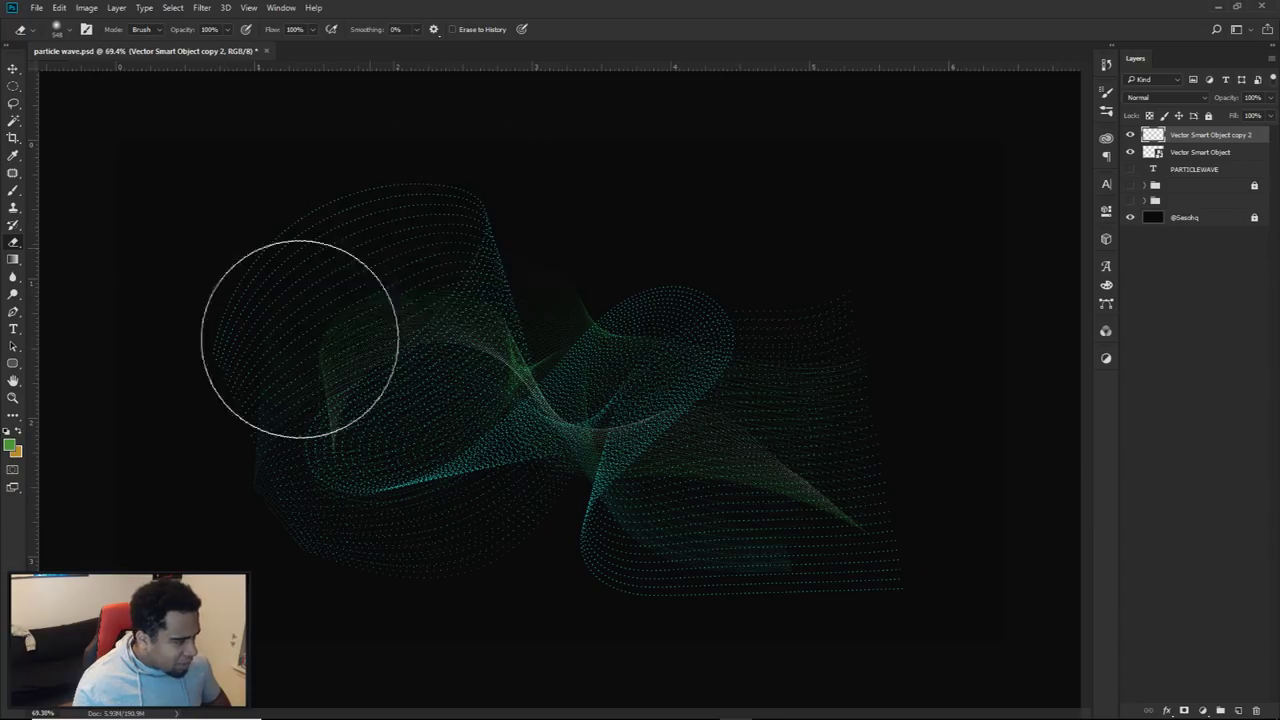
Resize the Eraser brush and add a layer mask to the copy 2 layer
right_click(537, 520, "alt")
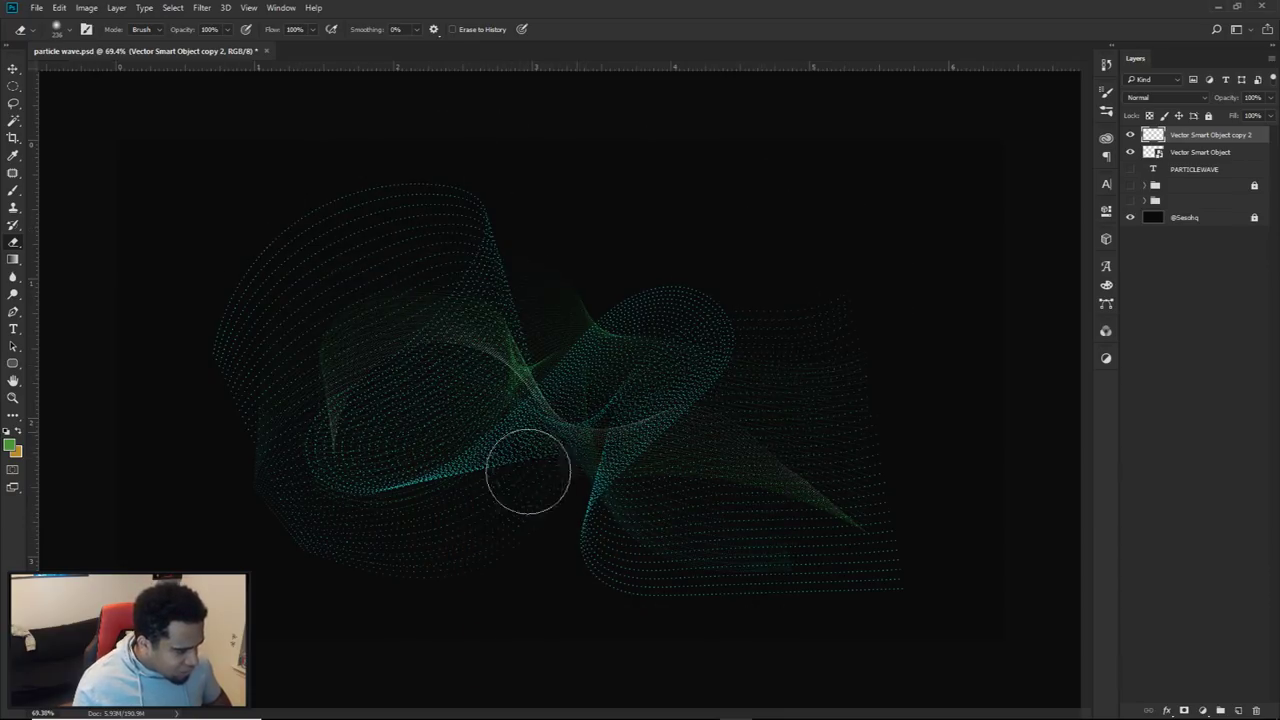
scroll(690, 353, "down", 1)
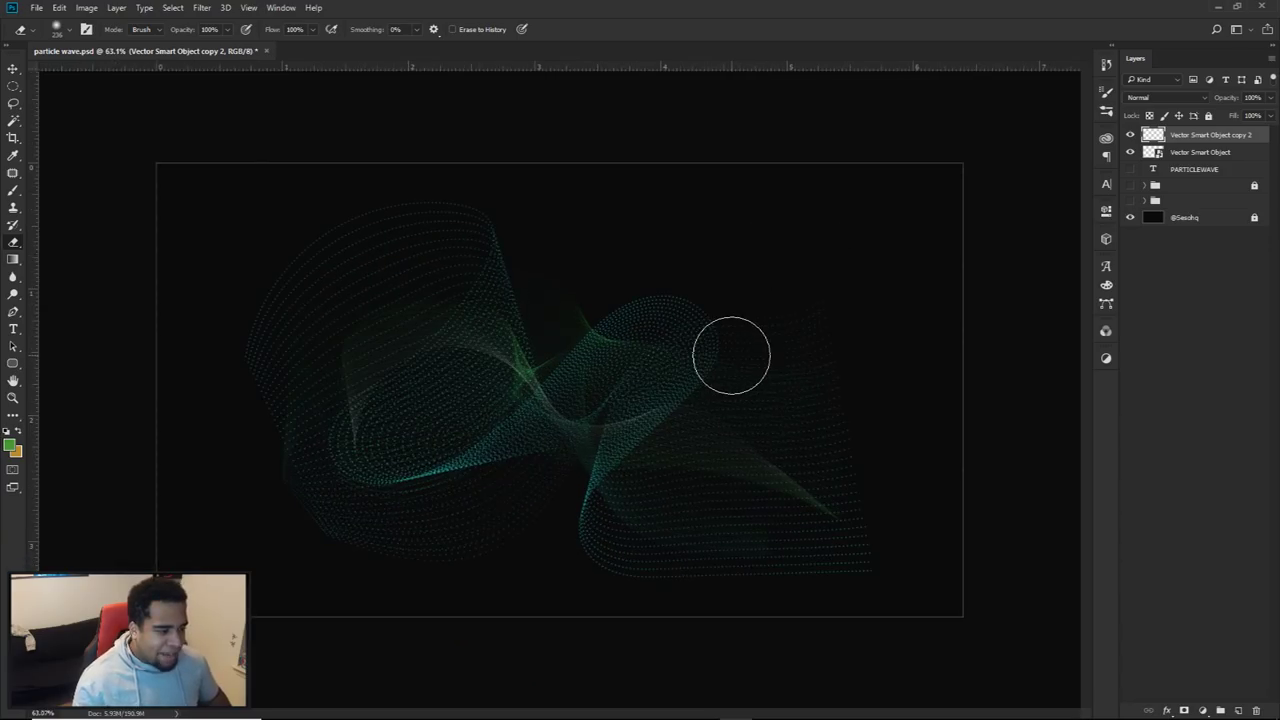
scroll(731, 355, "down", 3)
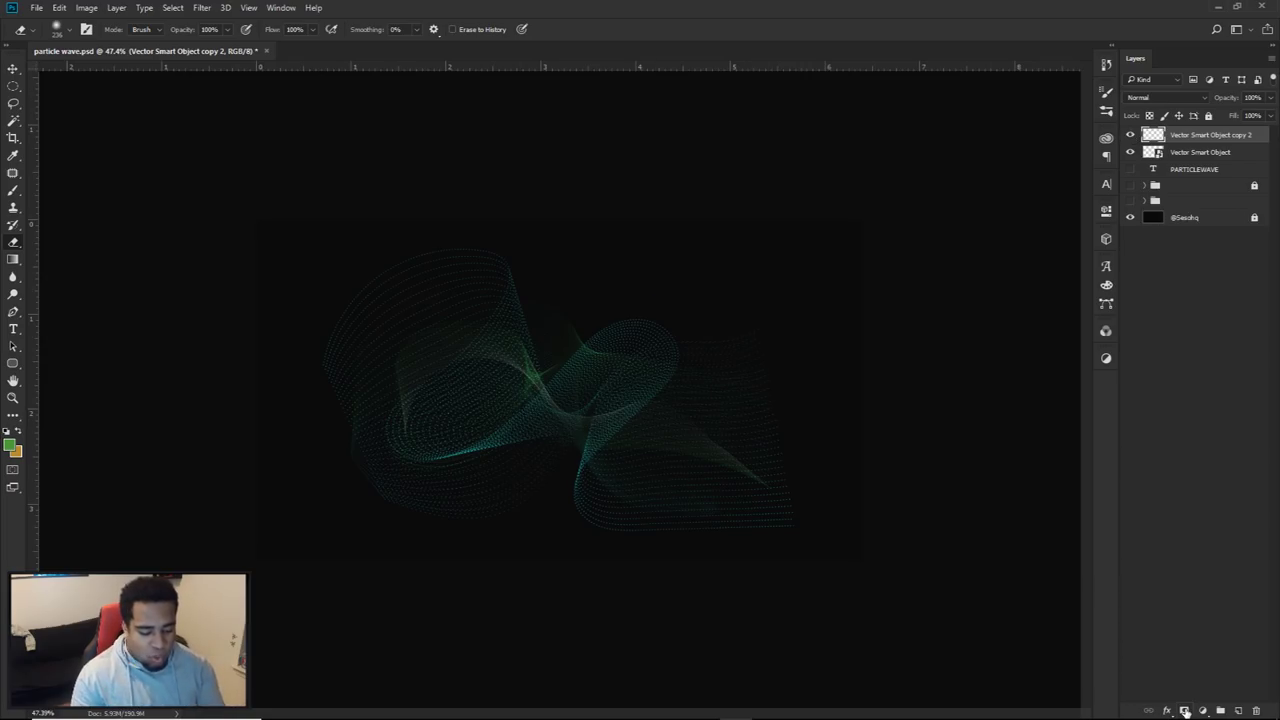
left_click(1185, 710)
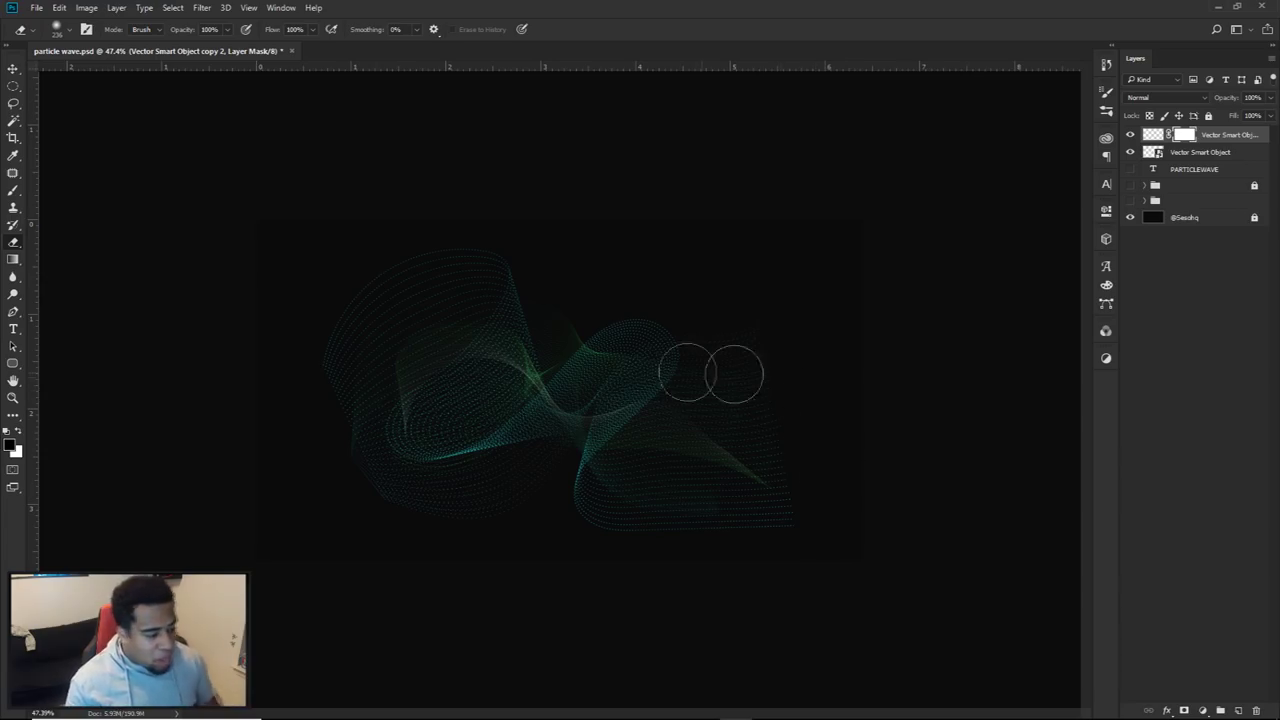
Group the copy 2 and original wave layers together into Group 5
left_click(1205, 151)
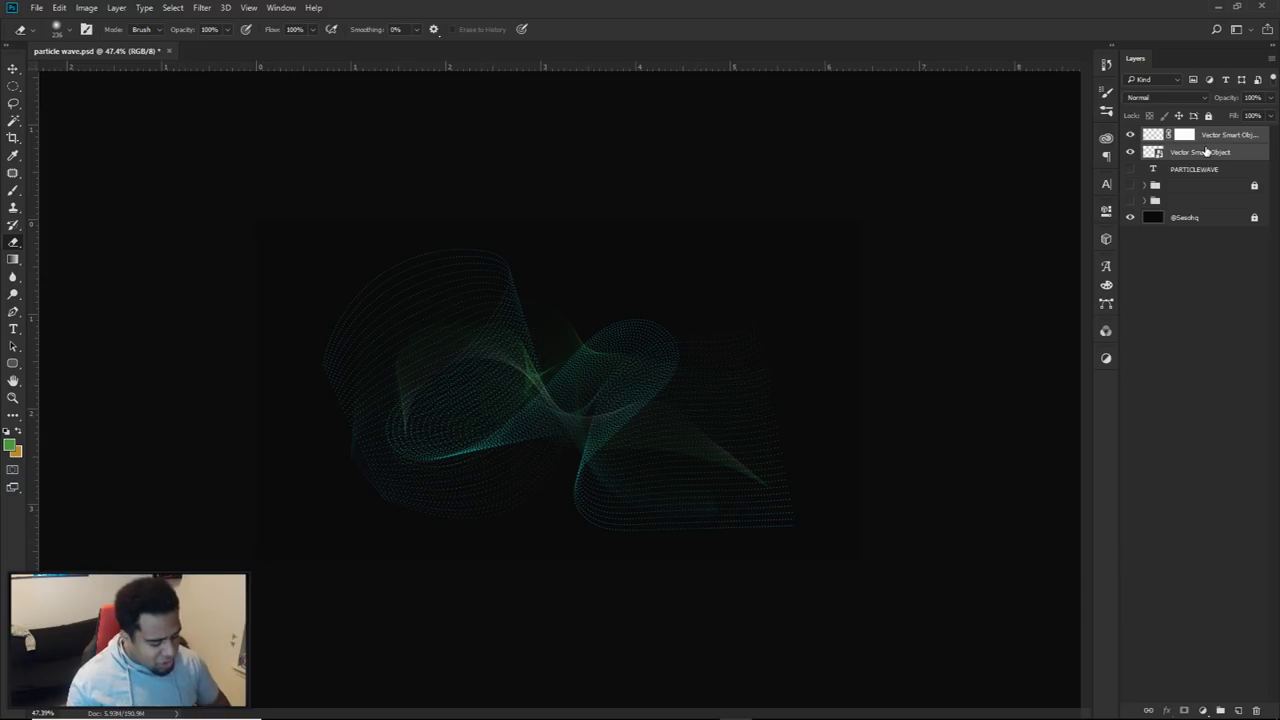
key("ctrl+g")
key("v")
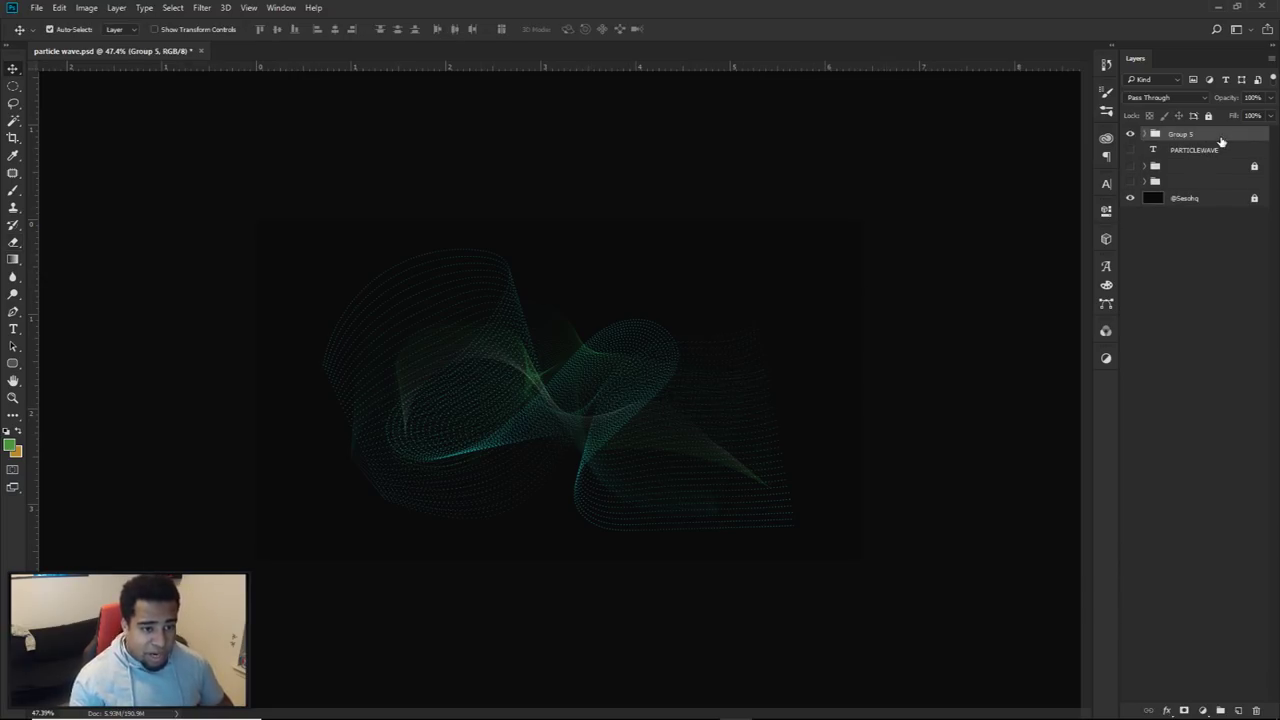
Duplicate Group 5, merge the copy into one layer, and open its Layer Style
key("ctrl+j")
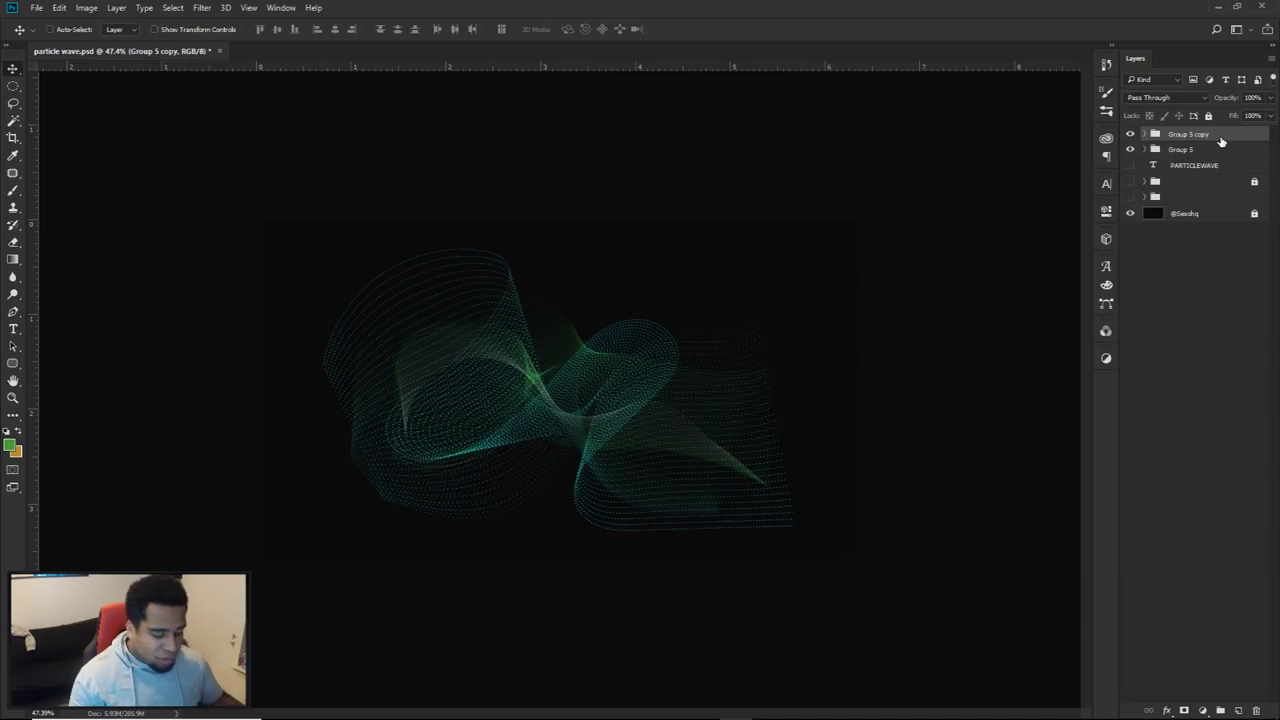
key("ctrl+e")
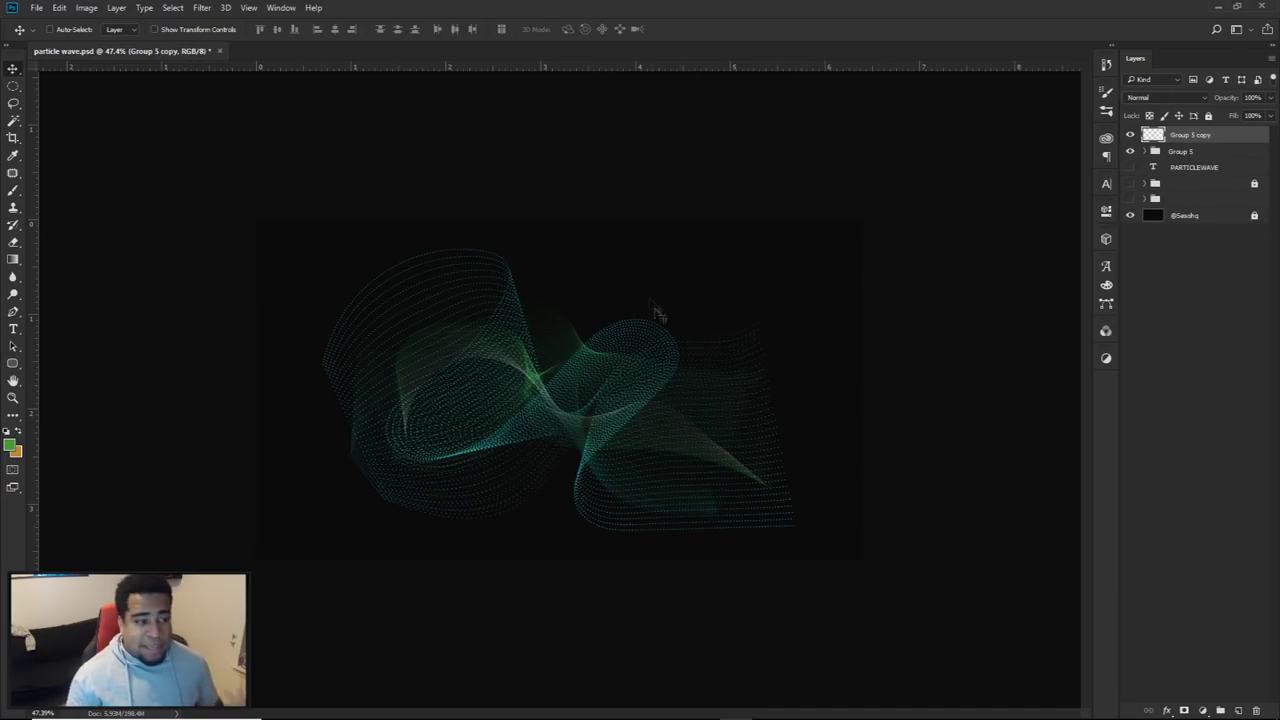
left_click_drag(565, 418, 737, 349)
key("ctrl+z")
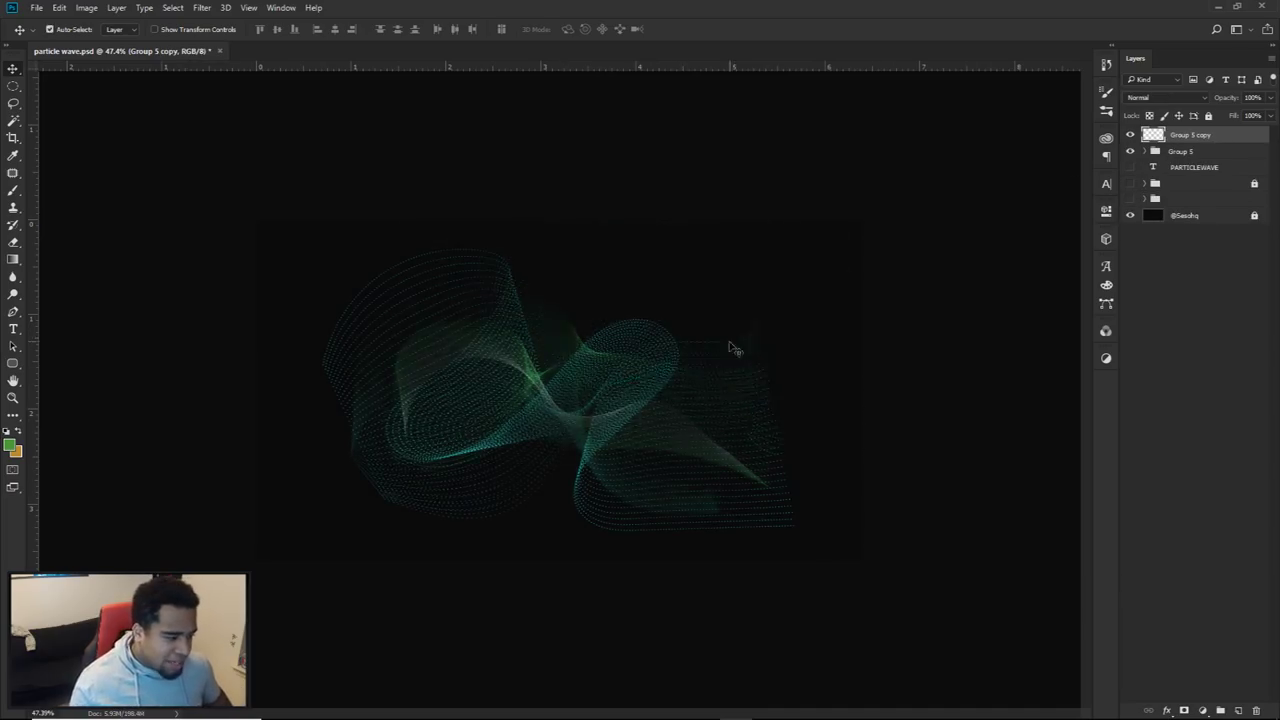
scroll(520, 390, "up", 1)
scroll(514, 390, "up", 1)
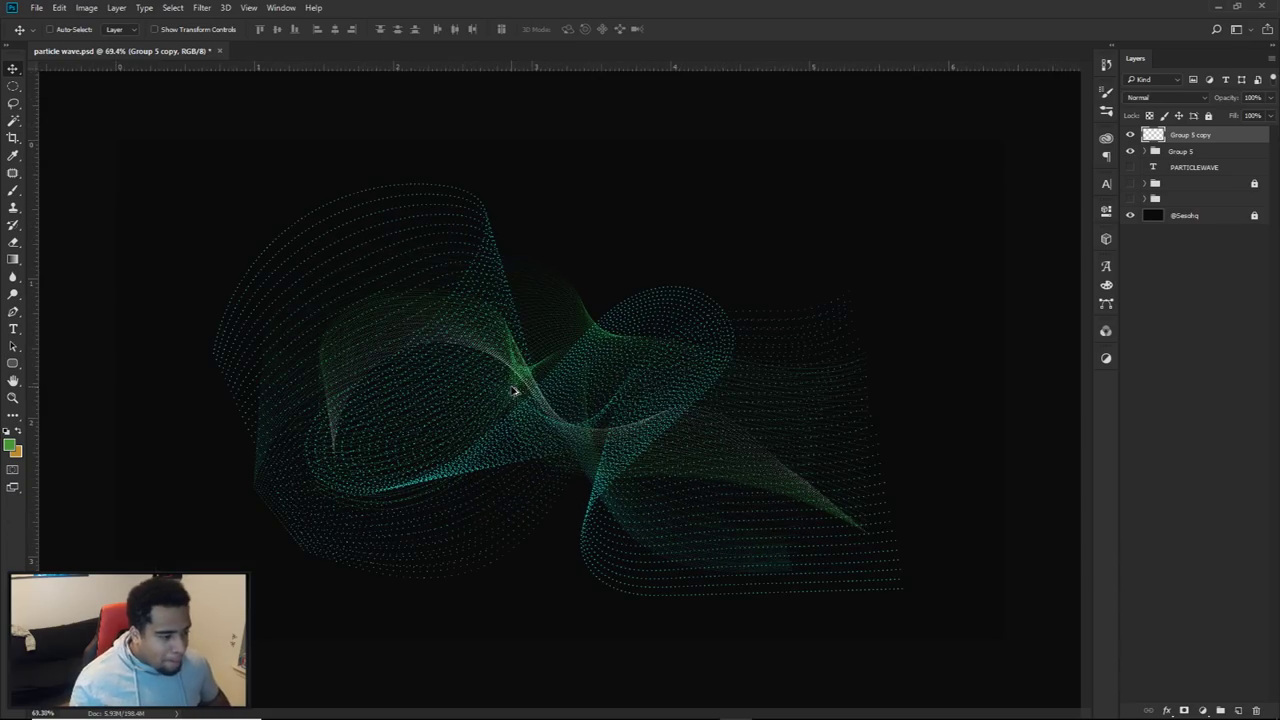
double_click(1228, 139)
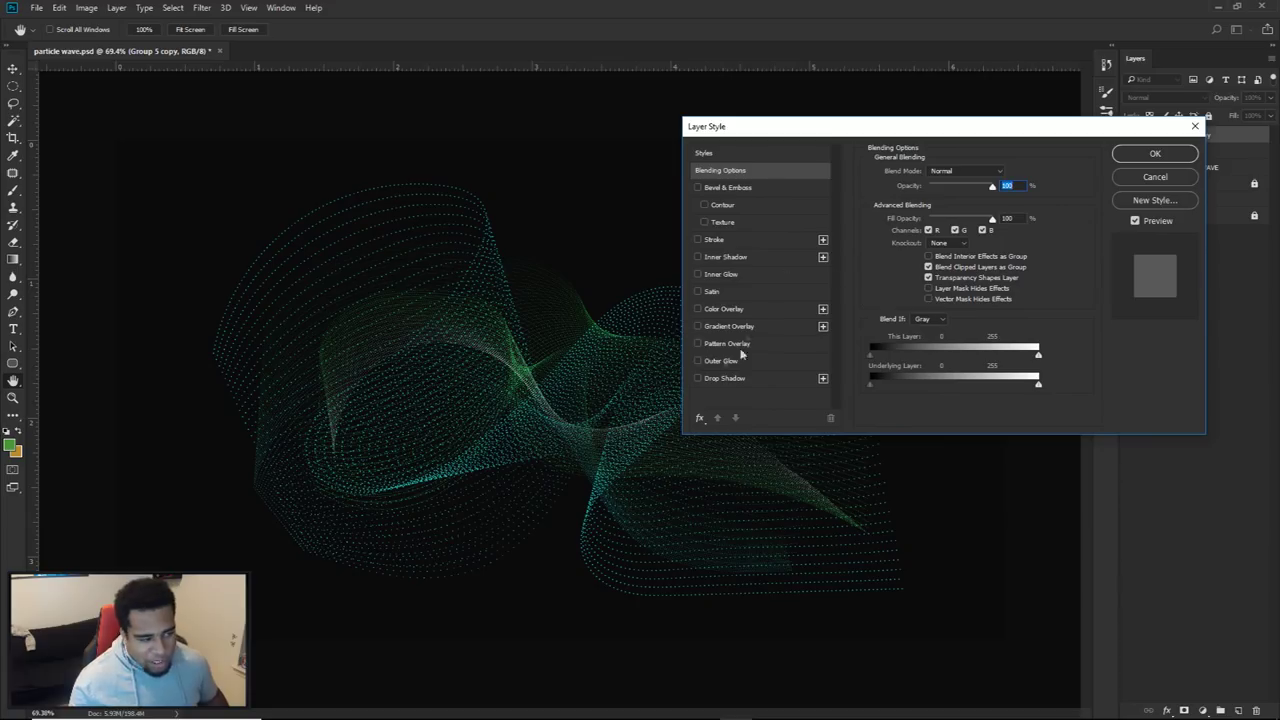
Enable Outer Glow in Screen mode at 45% opacity
left_click(716, 362)
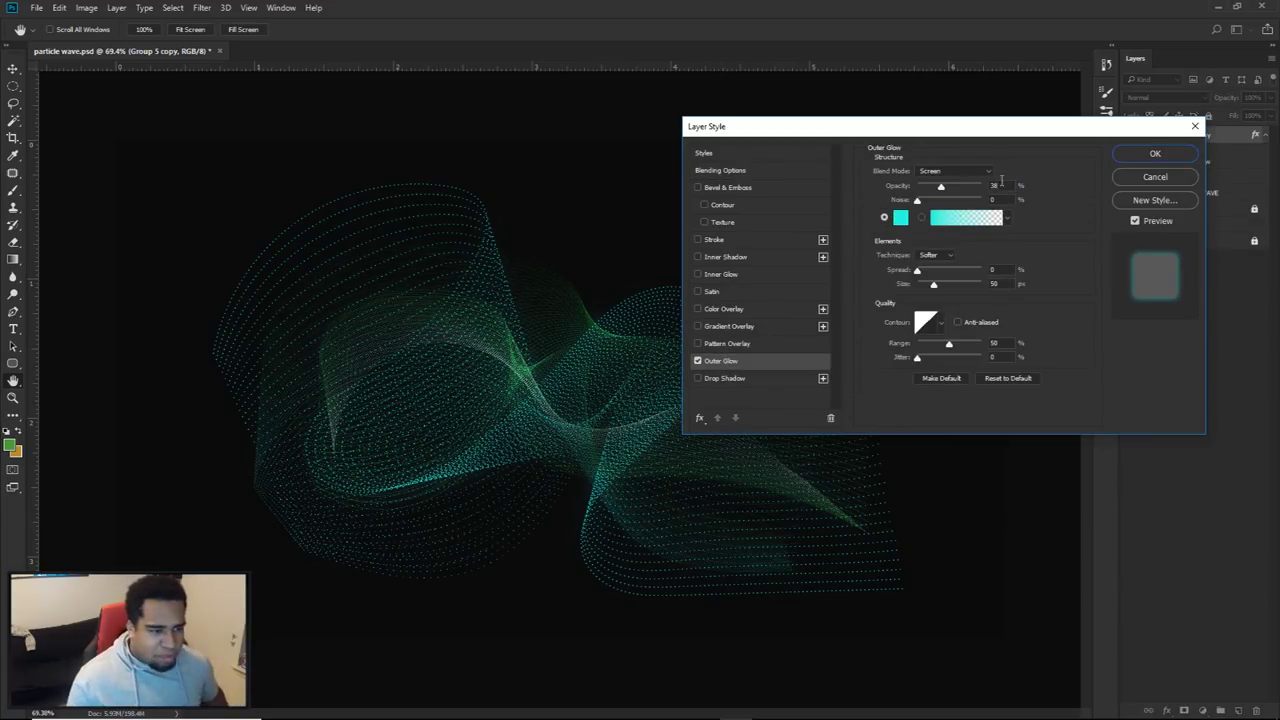
left_click(960, 171)
left_click(925, 263)
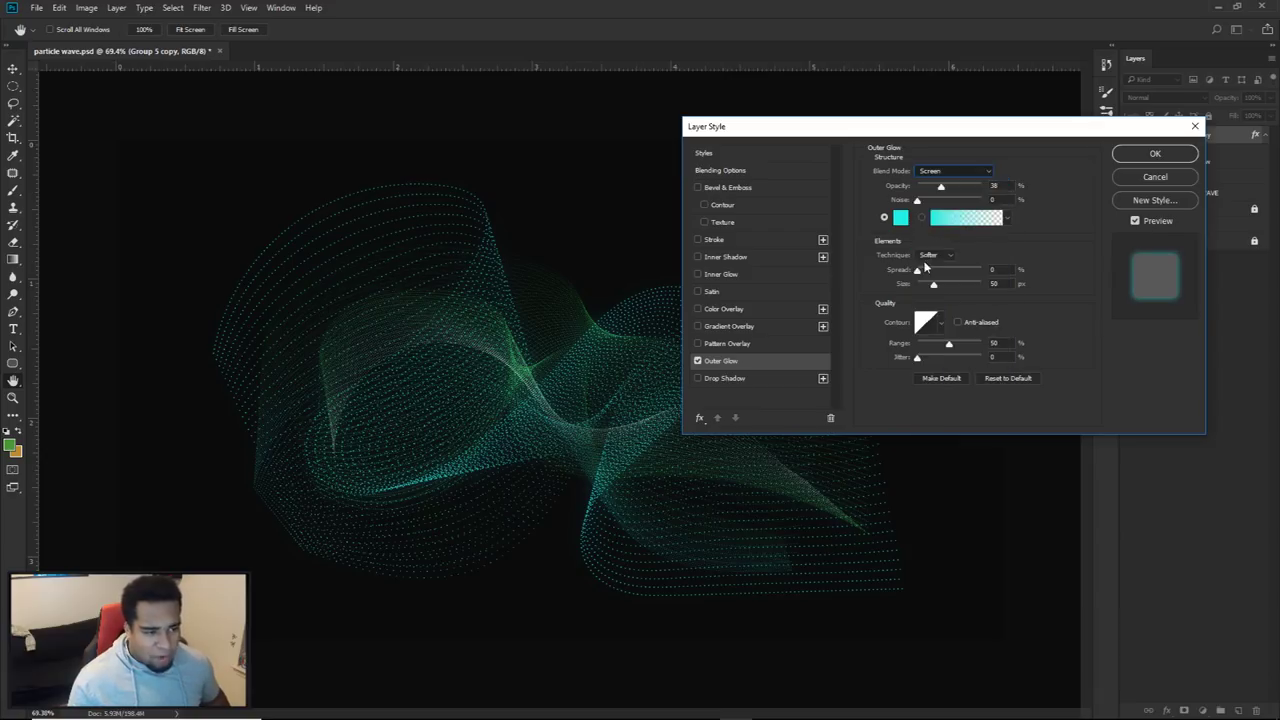
left_click(942, 192)
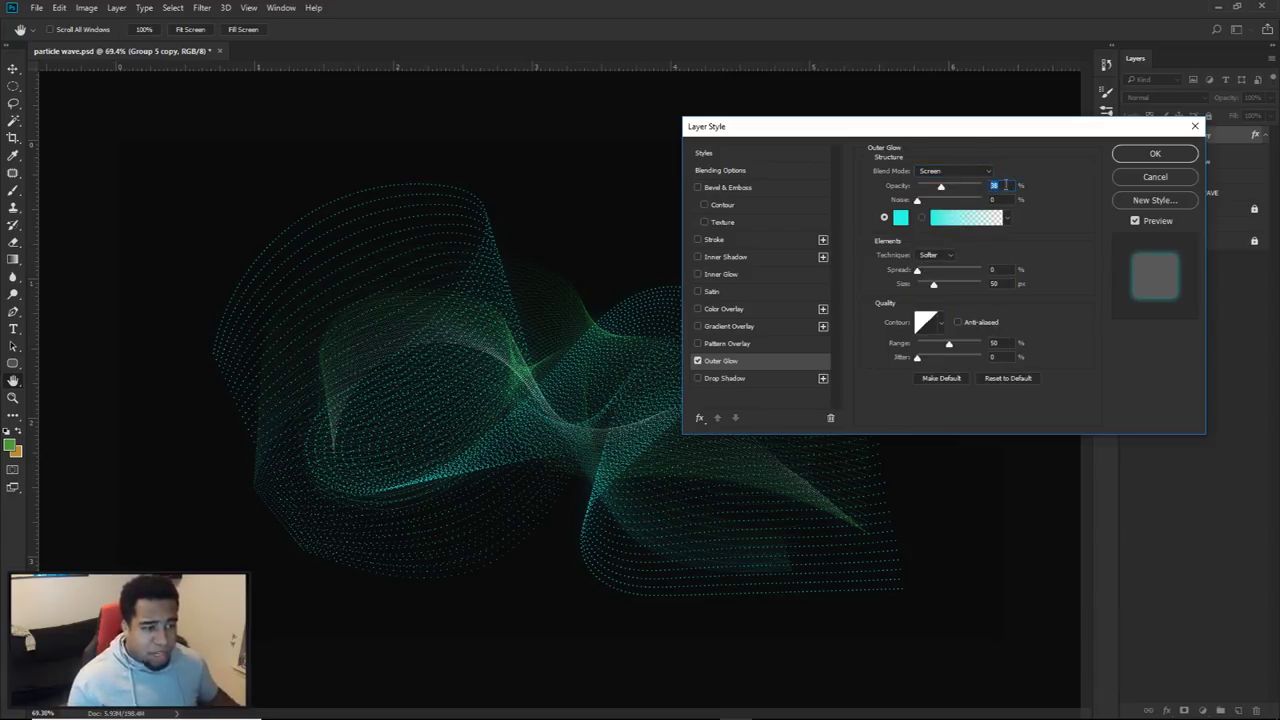
type("45")
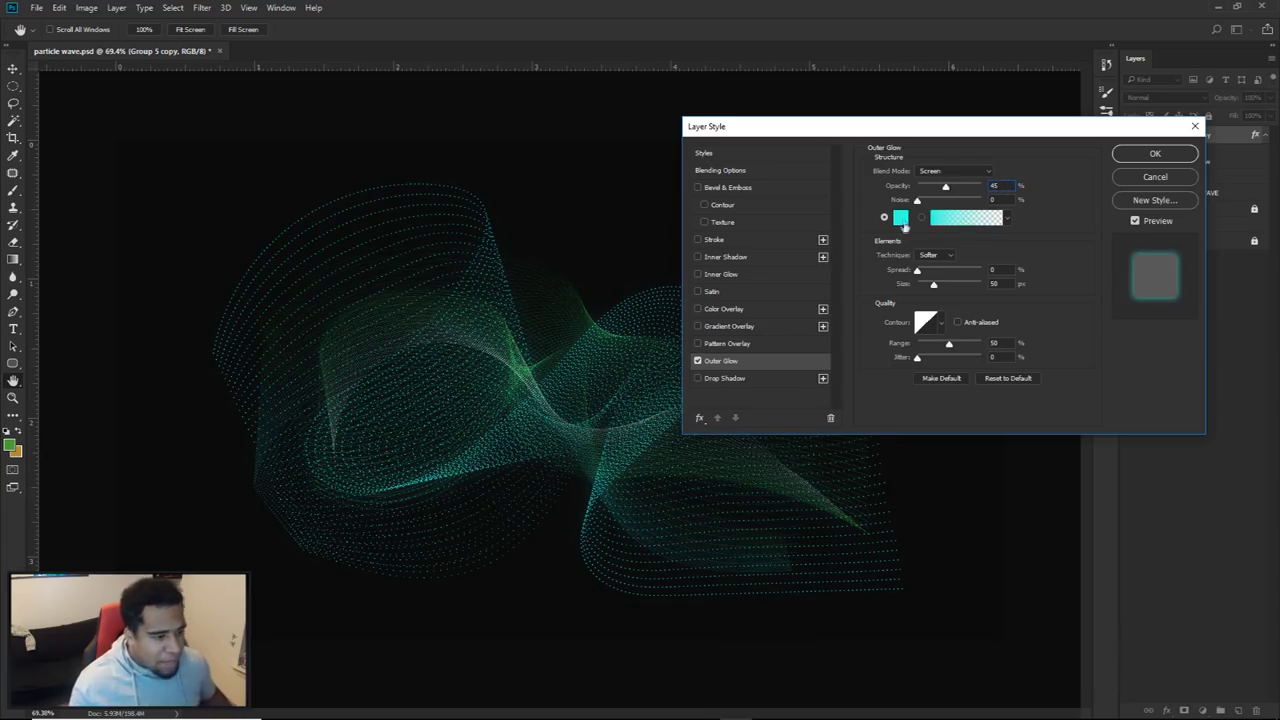
Set the glow colour to a light cyan and apply the 50 px outer glow
left_click(901, 219)
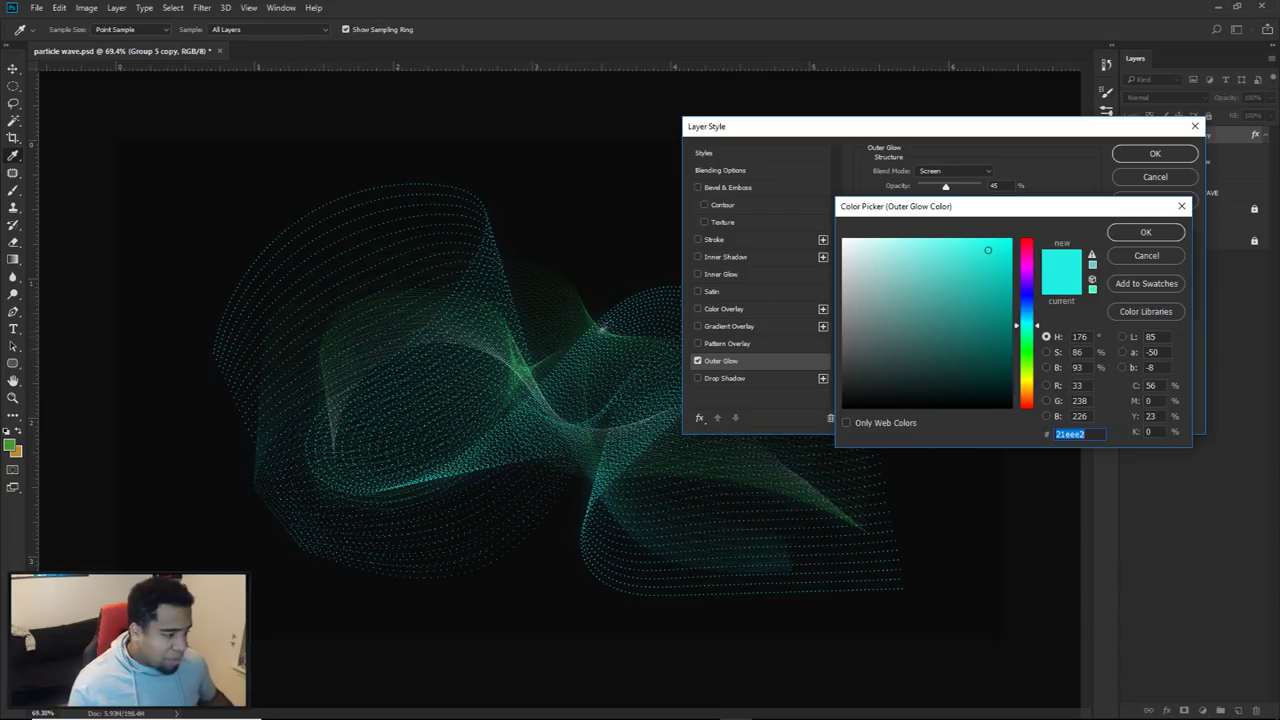
left_click(594, 320)
mouse_move(968, 275)
left_mouse_down()
mouse_move(963, 250)
mouse_move(958, 261)
left_mouse_up()
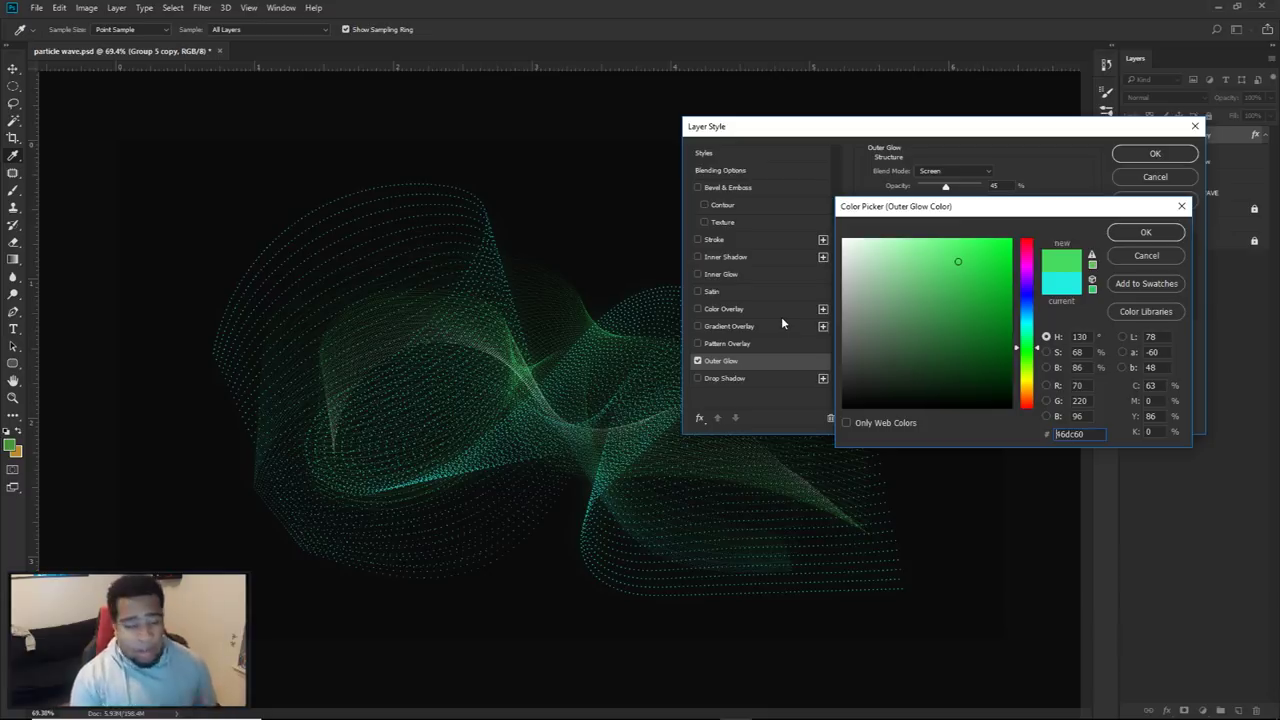
left_click_drag(1020, 340, 1021, 318)
left_click(972, 257)
left_click(1146, 232)
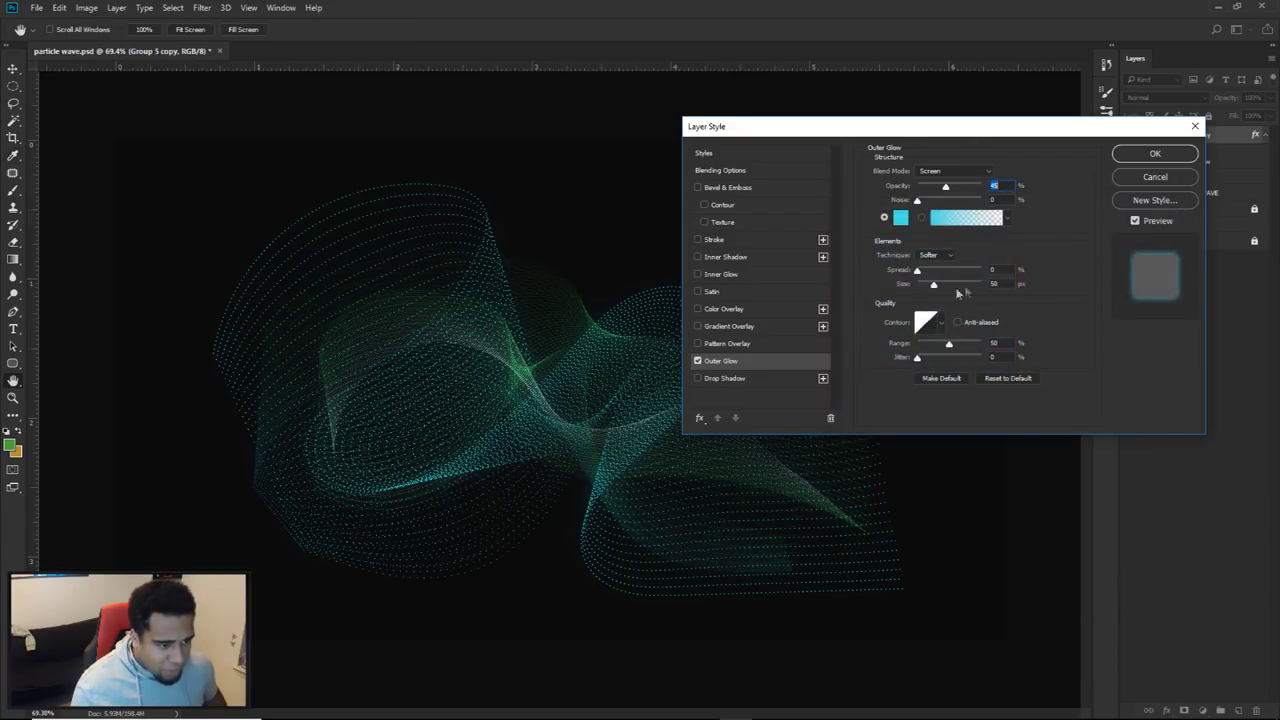
left_click(1000, 283)
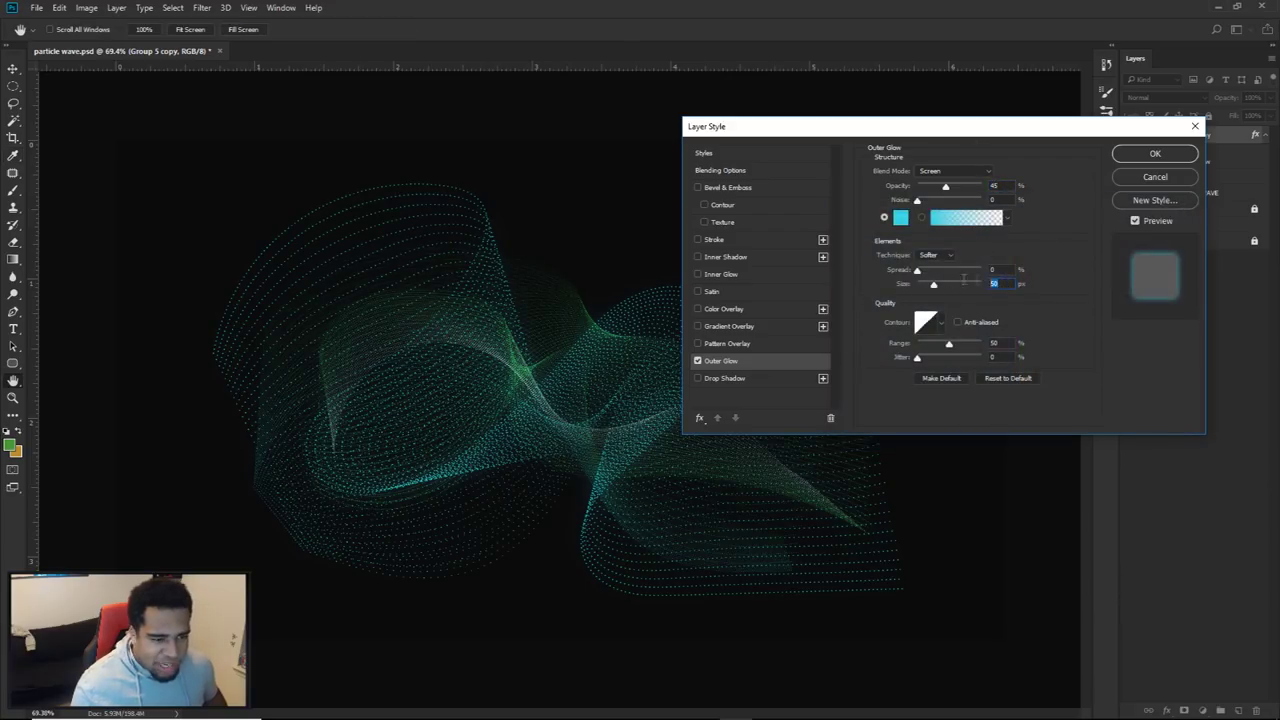
left_click(1155, 155)
key("v")
scroll(551, 374, "up", 8)
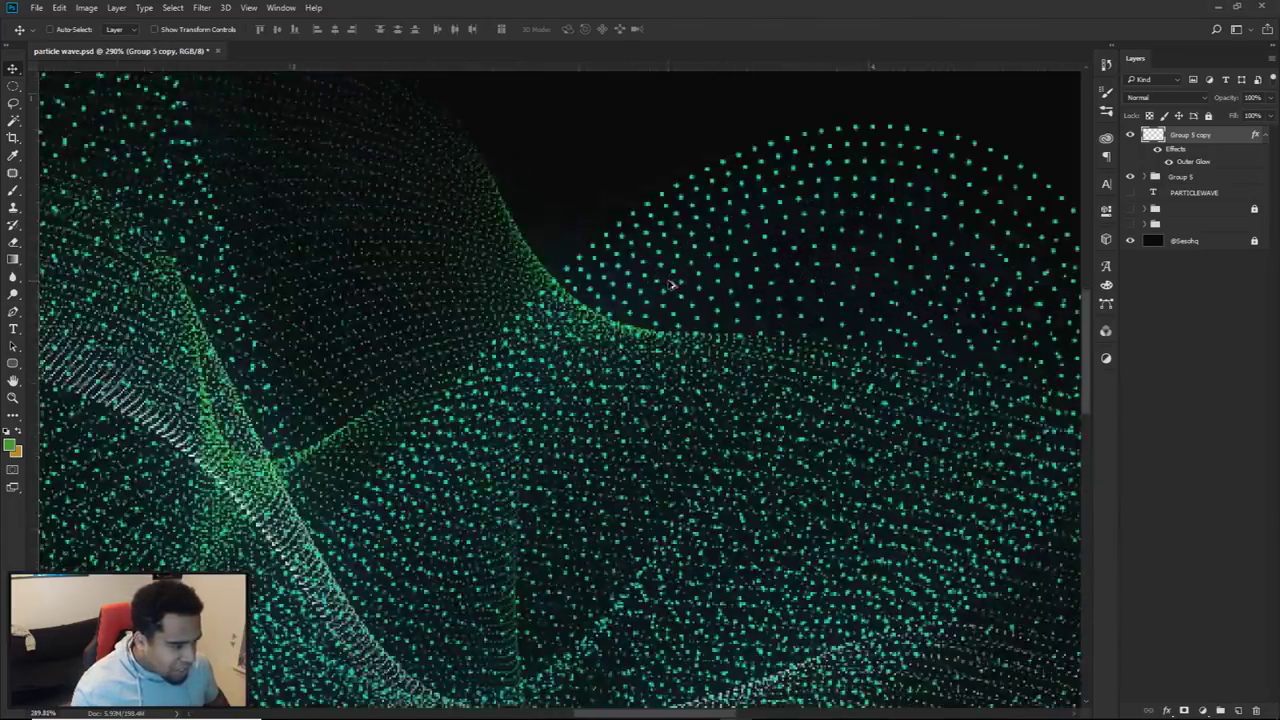
scroll(672, 285, "down", 8)
left_click(1131, 136)
left_click(1131, 136)
scroll(743, 360, "down", 3)
scroll(687, 376, "up", 1)
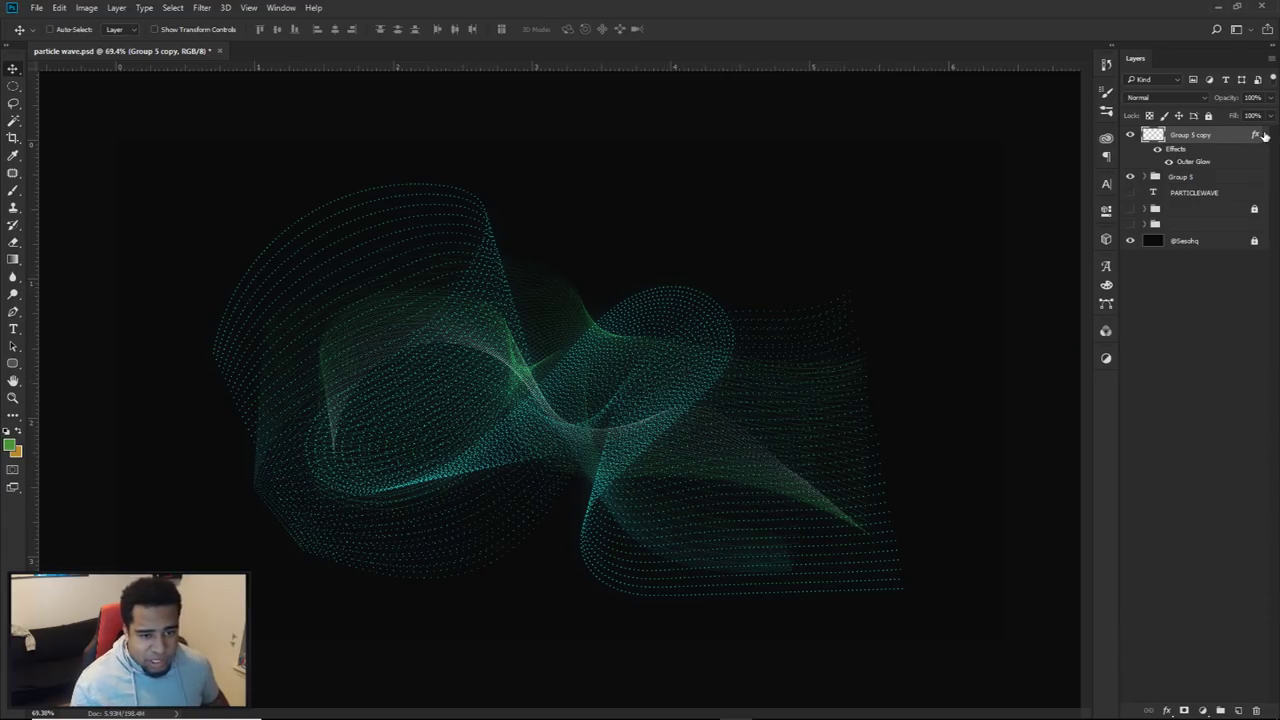
left_click(1264, 135)
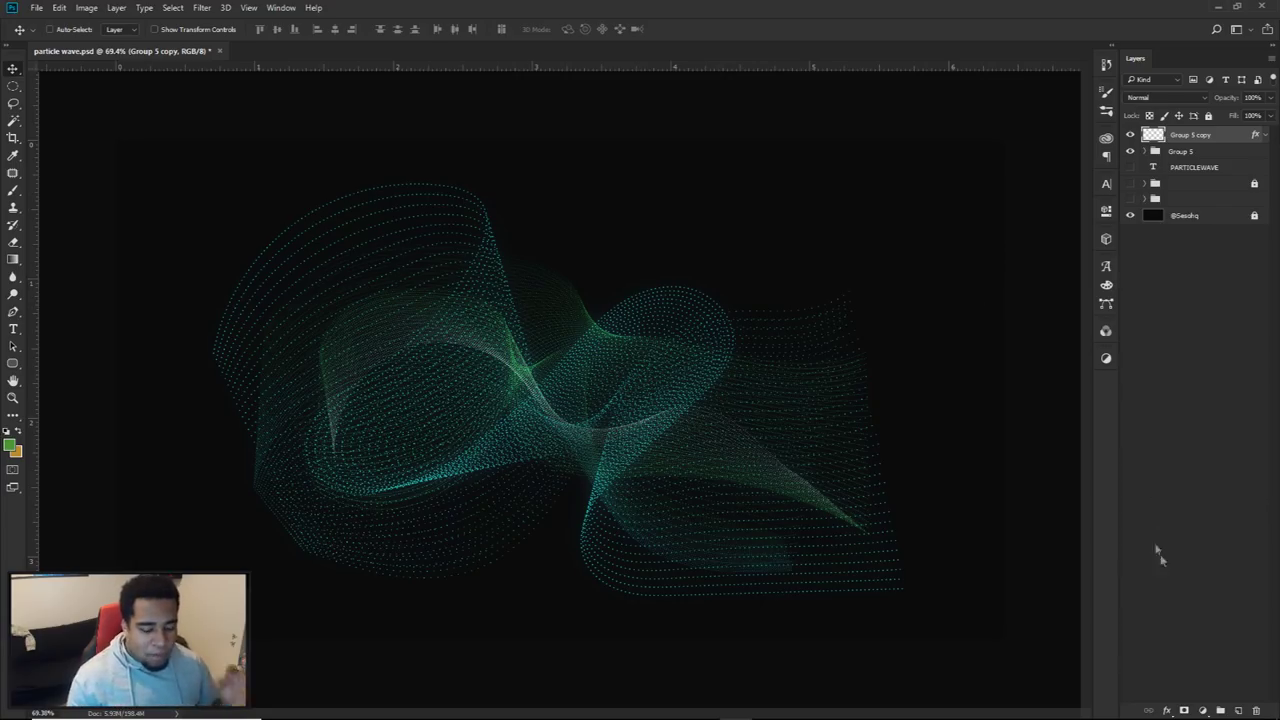
Add a Vibrance adjustment at Vibrance 45 and Saturation 25, then an empty layer above it
left_click(1203, 710)
left_click(1172, 533)
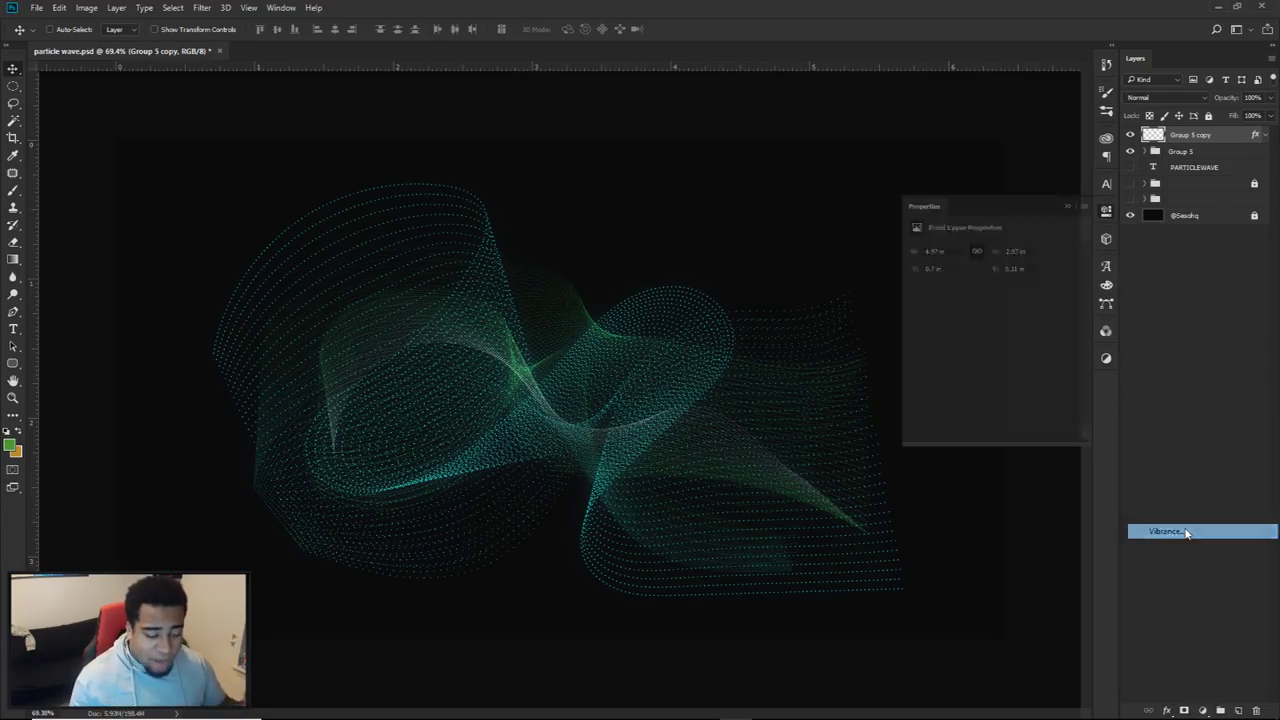
left_click_drag(993, 263, 1010, 264)
left_click(1060, 249)
type("45")
left_click_drag(993, 289, 1013, 290)
left_click(1068, 274)
type("25")
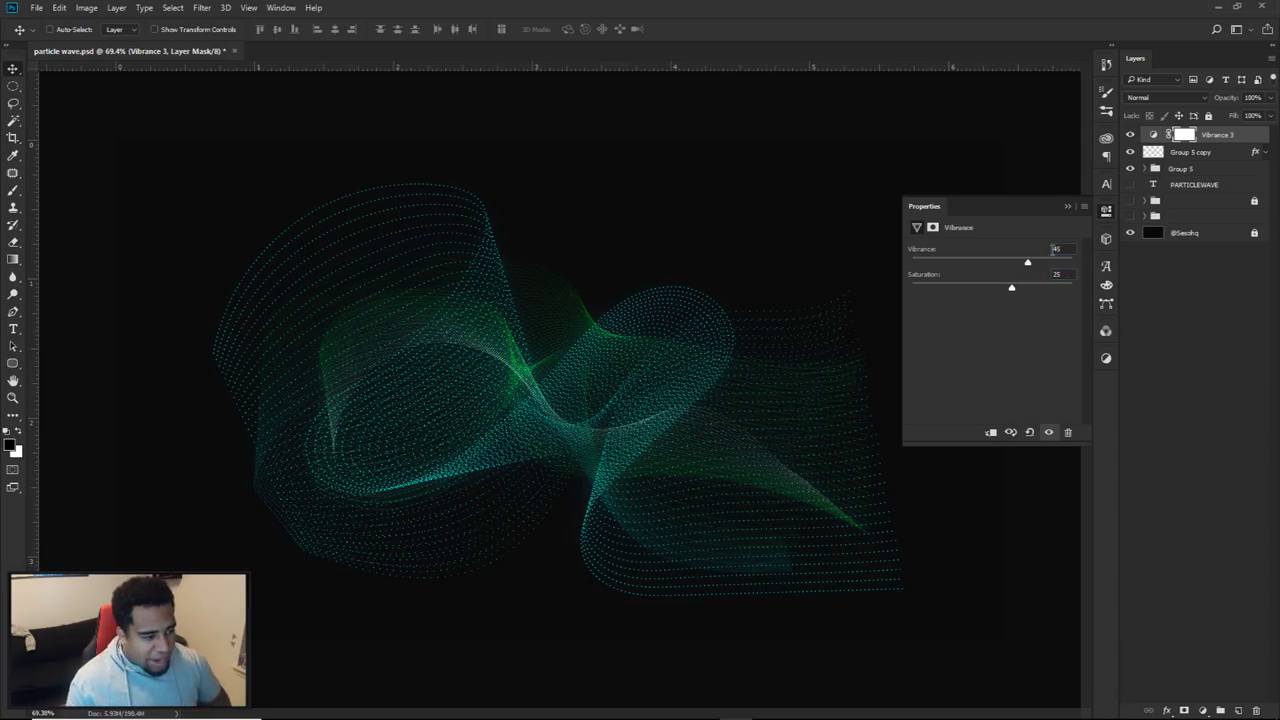
left_click(770, 368)
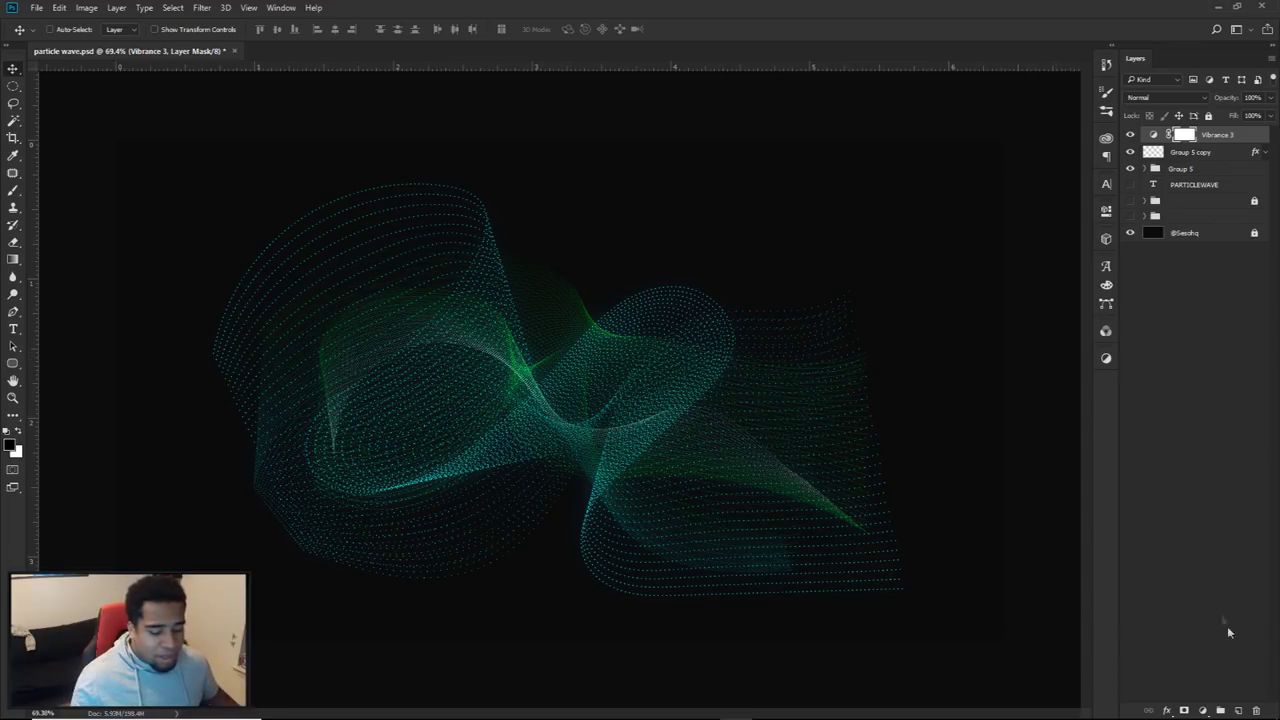
left_click(1238, 710)
Paint soft green glows sampled from the wave at its upper left, centre and lower right
key("b")
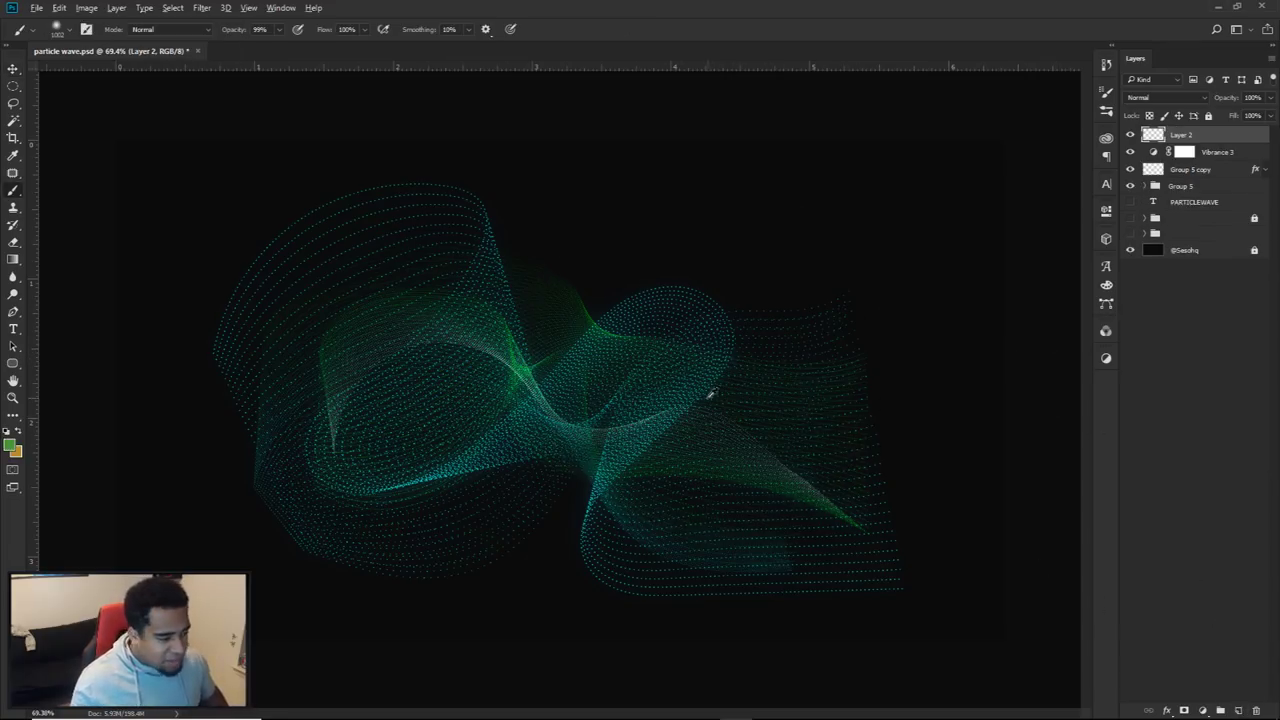
left_click(540, 358, "alt")
left_click_drag(629, 386, 645, 380)
left_click_drag(343, 277, 357, 294)
left_click(370, 330)
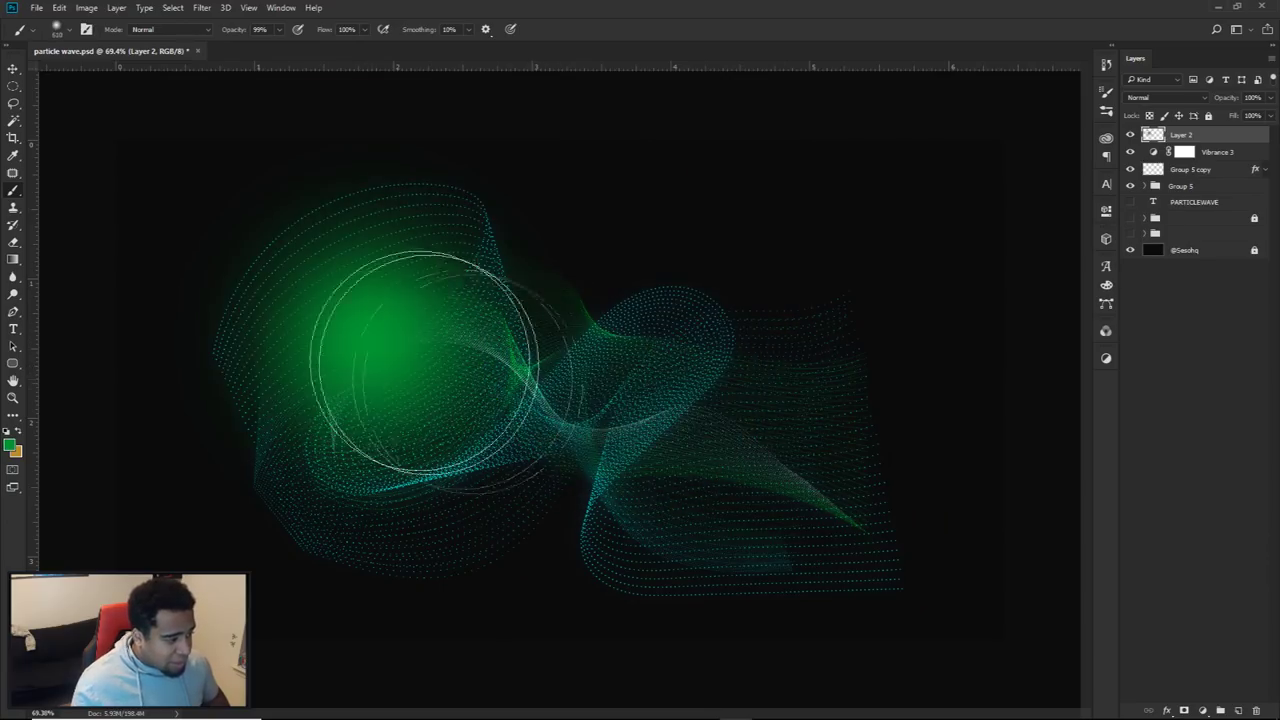
left_click(688, 495)
Set the glow layer to Linear Dodge (Add) blending at 20% opacity
left_click(1150, 99)
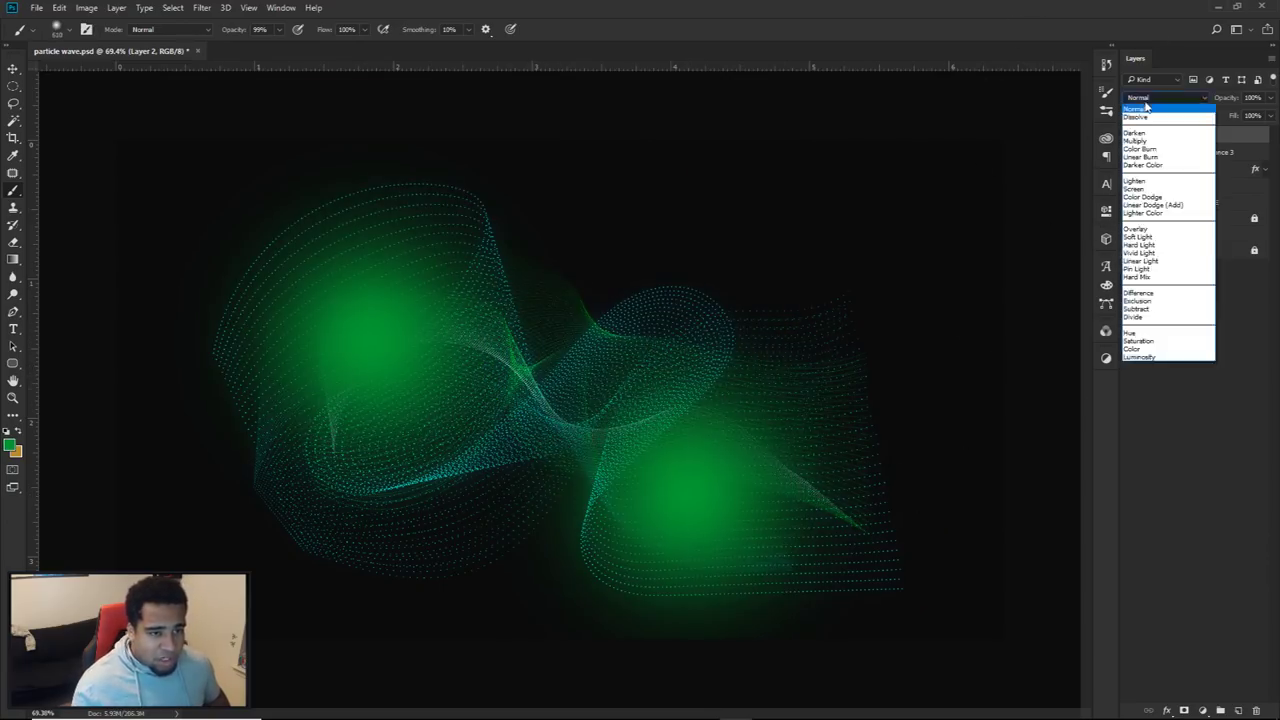
left_click(1143, 205)
left_click(1270, 97)
left_click_drag(1268, 111, 1221, 117)
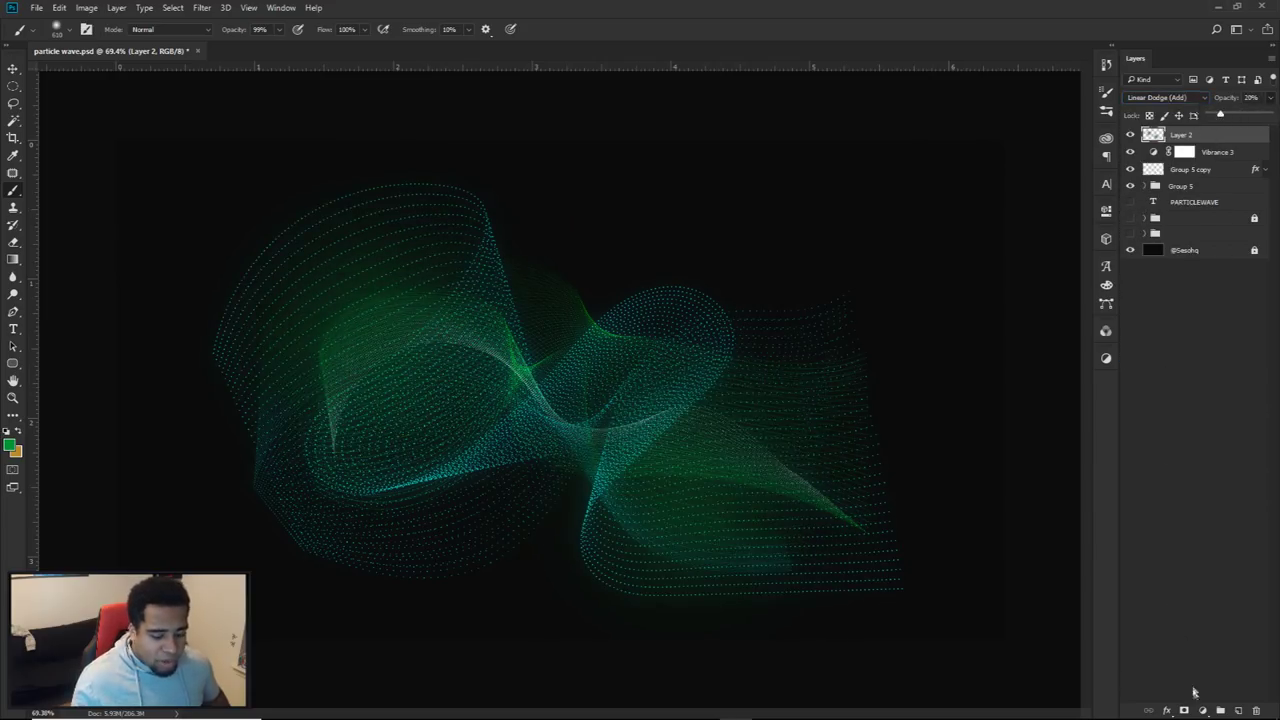
Add a Brightness/Contrast adjustment layer with Brightness -15 and Contrast 60
left_click(1202, 710)
left_click(1162, 467)
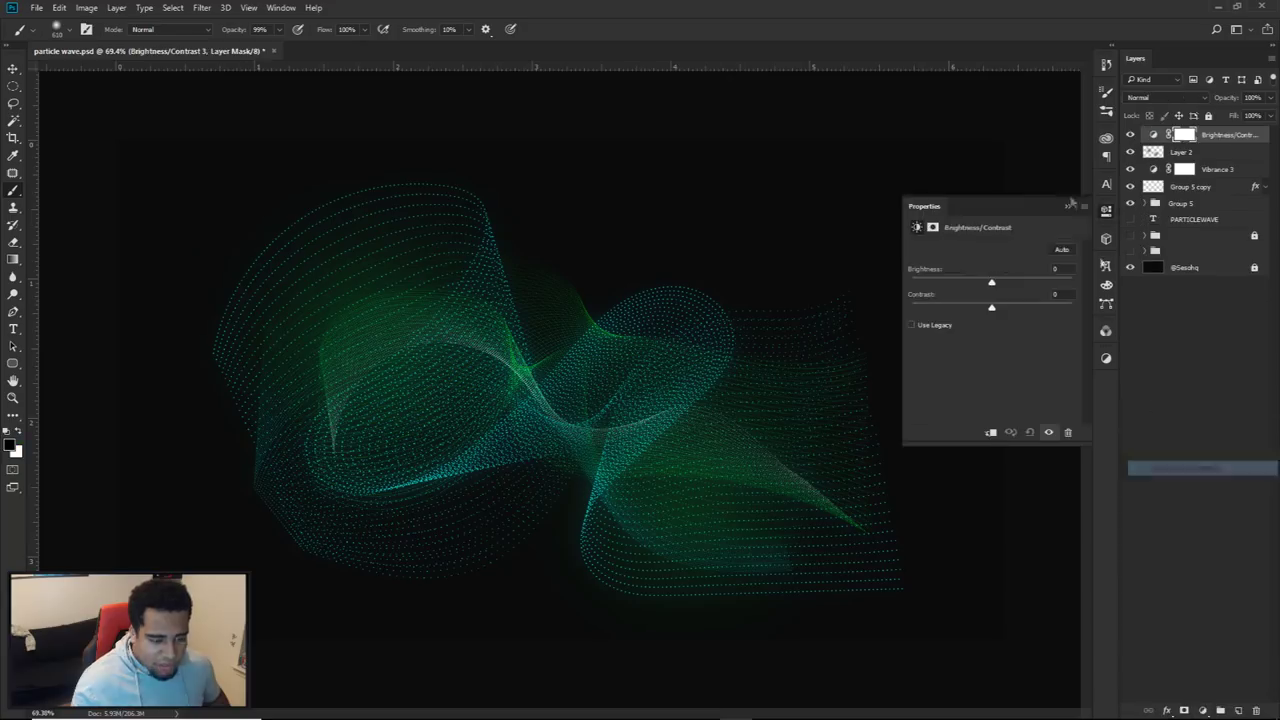
left_click_drag(988, 283, 1040, 308)
left_click_drag(959, 283, 983, 281)
left_click(1072, 268)
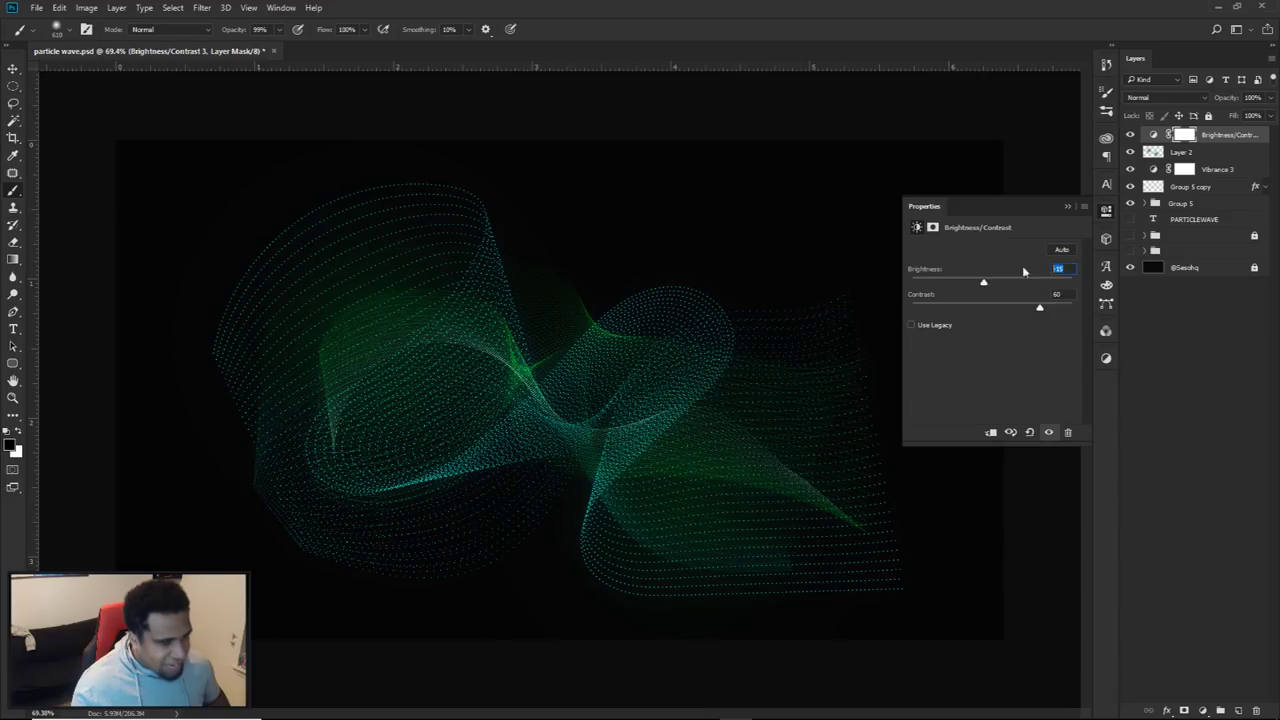
key("Tab")
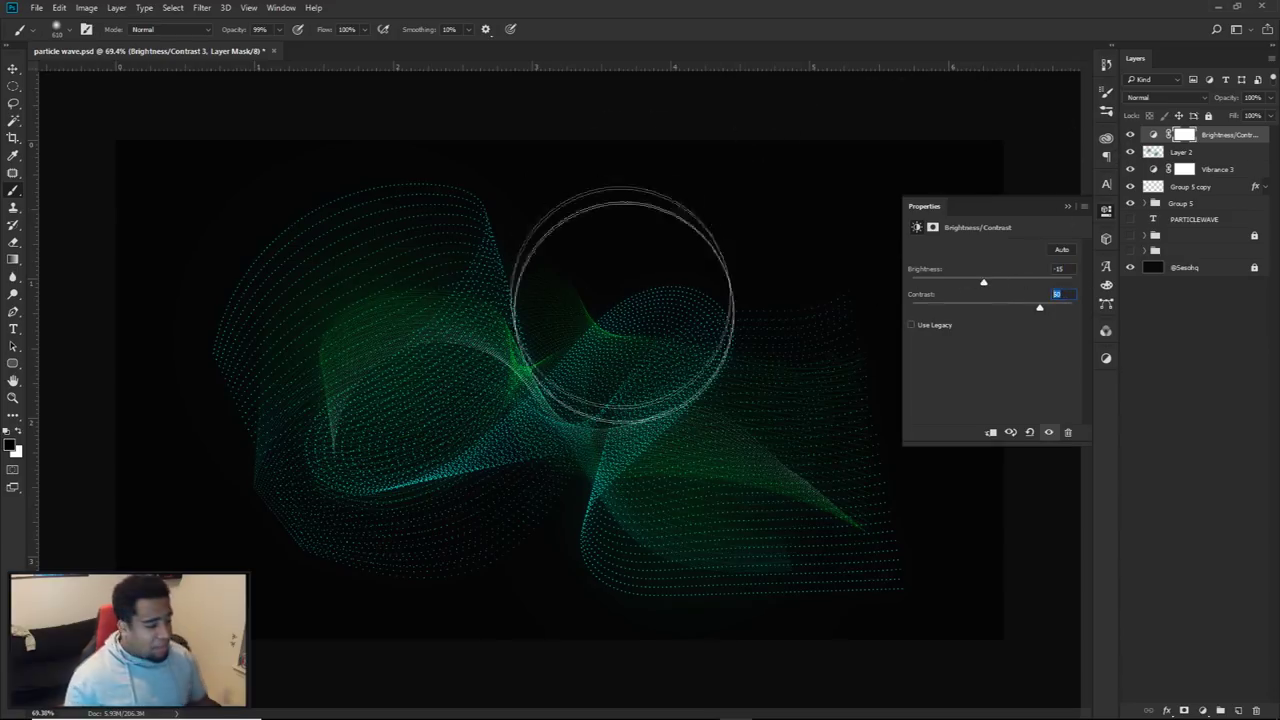
left_click(1106, 211)
Toggle the glow layer off and on to compare, then select the Vibrance 3 and Group 5 layers
key("v")
key("ctrl+minus")
key("ctrl+plus")
left_click(1130, 150)
left_click(1130, 150)
left_click(1193, 169)
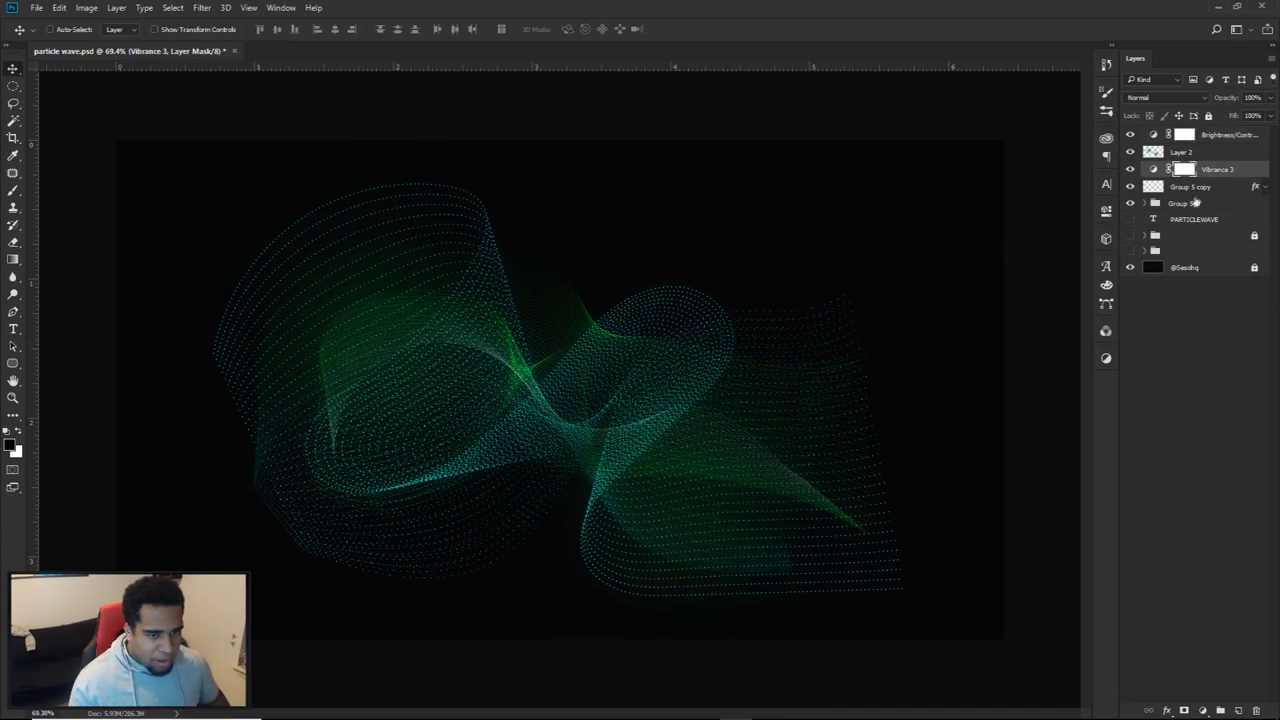
left_click(1190, 205)
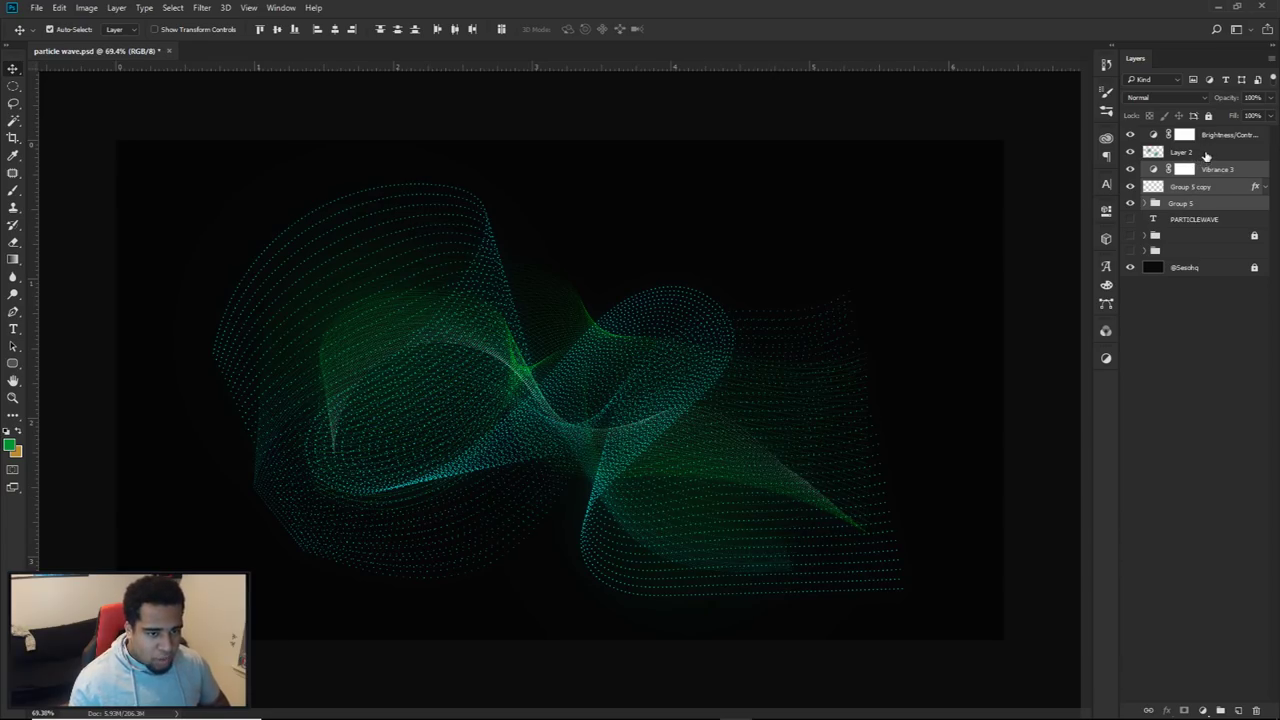
Group the layers from Brightness/Contrast down to Group 5 and rotate the group about -22°
left_click(1214, 135)
left_click(1190, 203, "shift")
key("ctrl+g")
left_click_drag(785, 405, 730, 366)
key("ctrl+t")
left_click_drag(1005, 395, 955, 240)
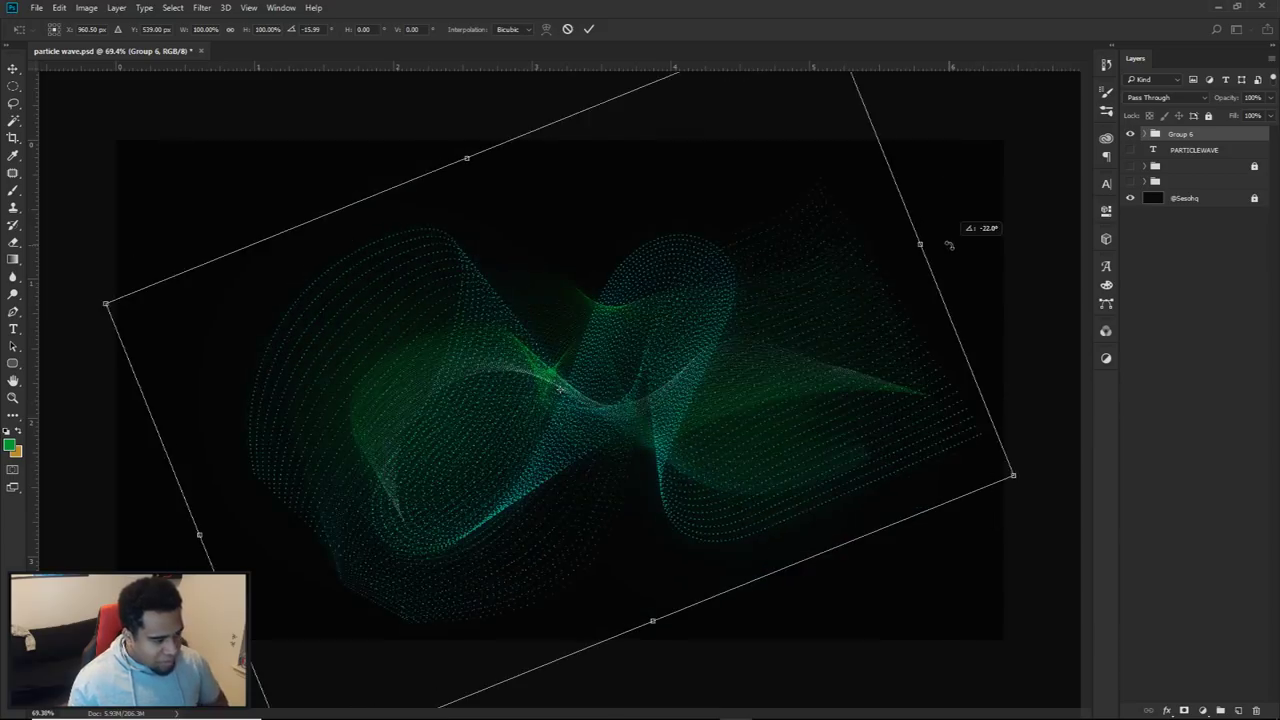
key("Return")
Place the wave at the top-left and tile duplicated, merged copies across the canvas
left_click_drag(815, 415, 560, 257)
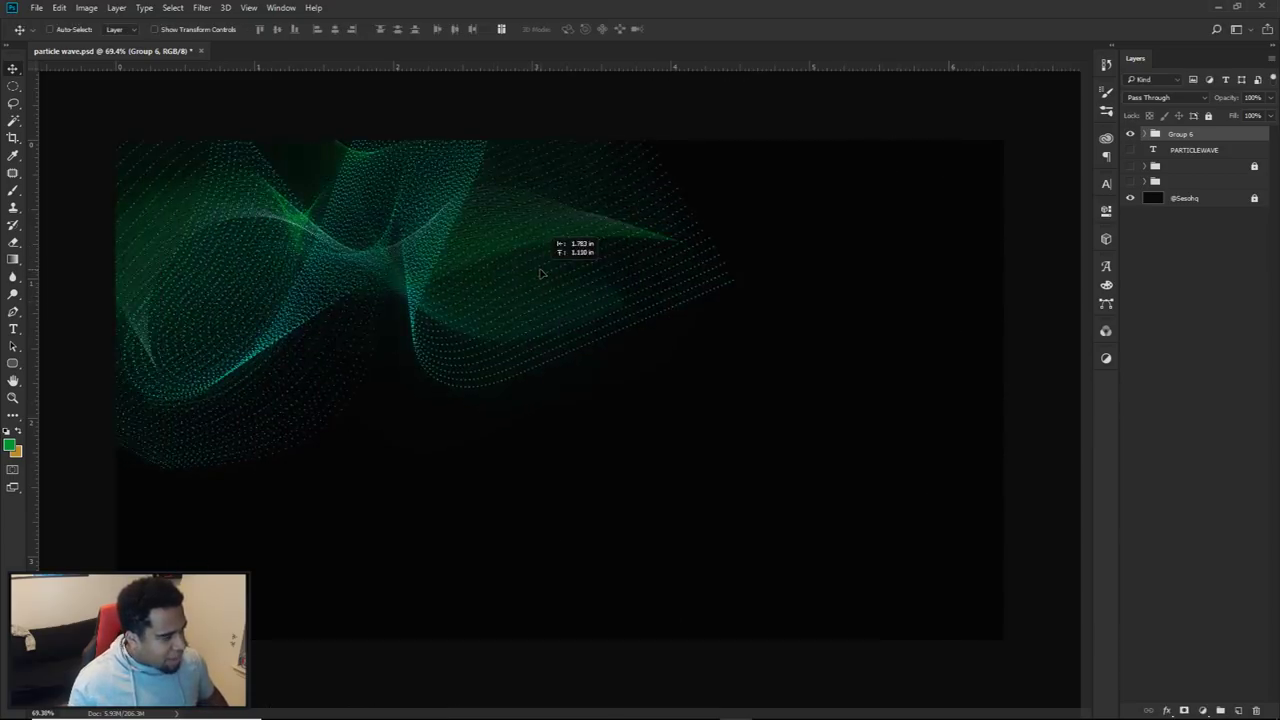
left_click_drag(484, 328, 640, 460)
key("ctrl+z")
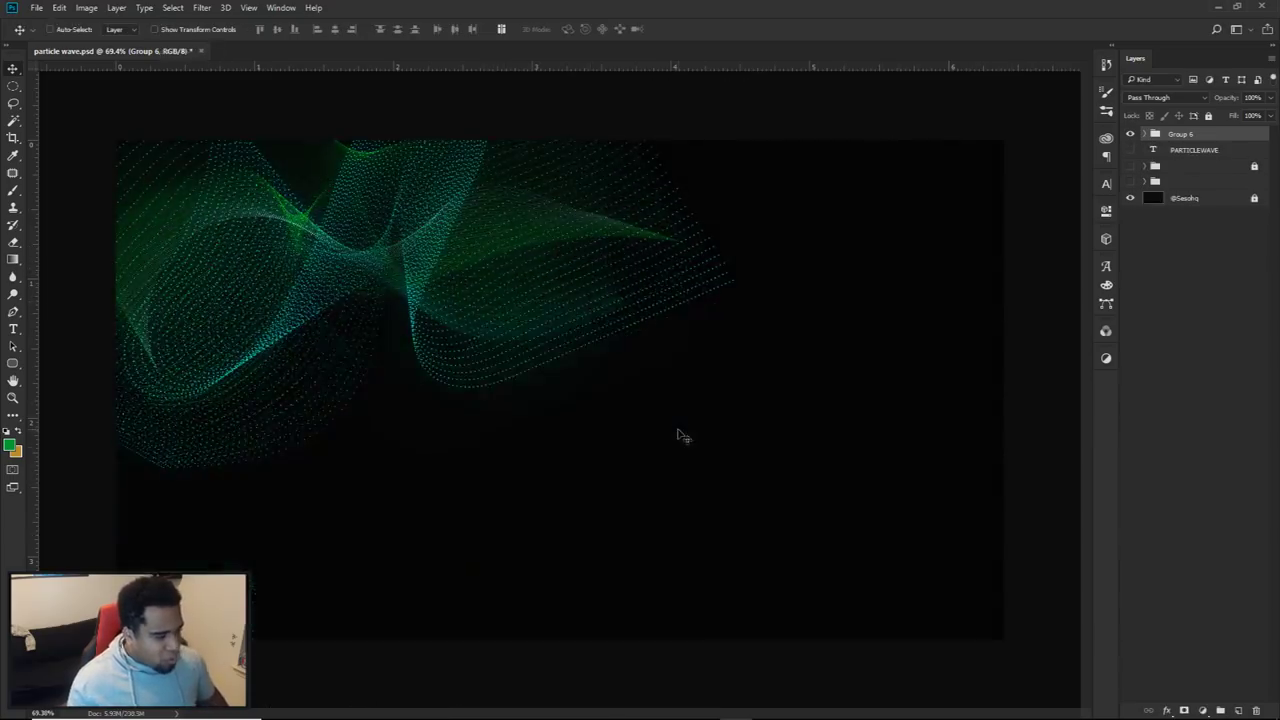
key("ctrl+j")
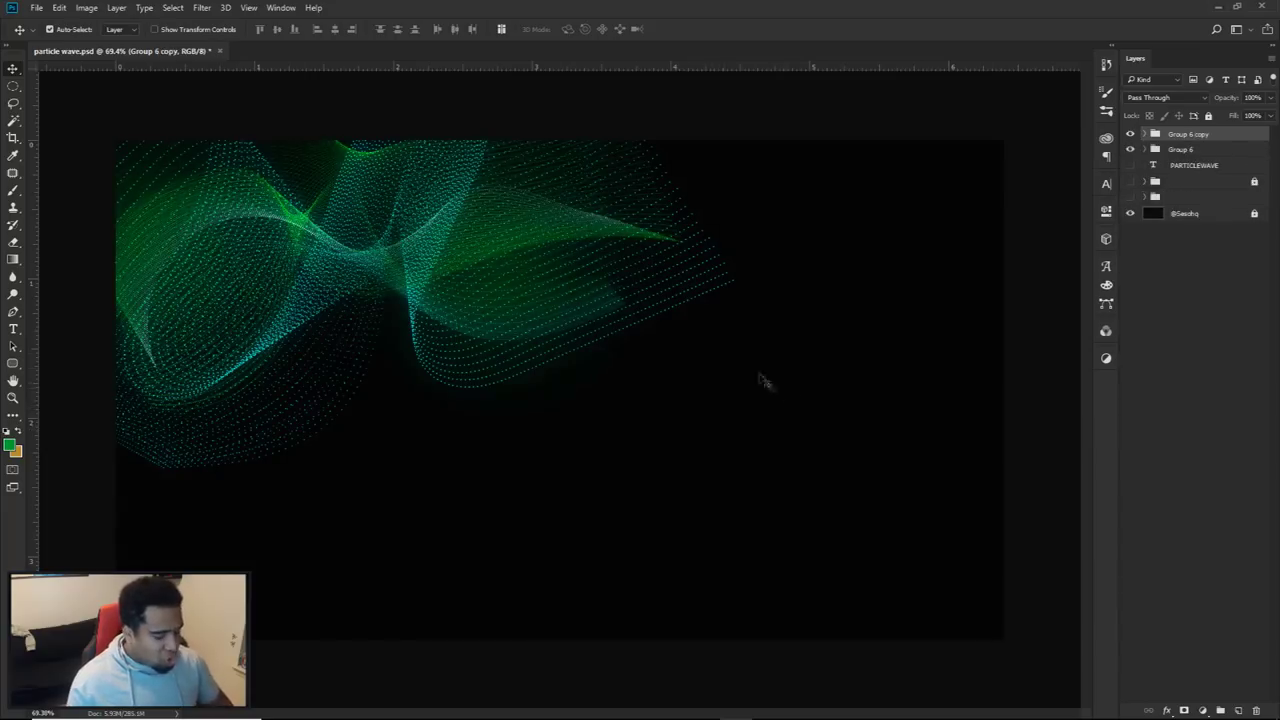
key("ctrl+e")
left_click_drag(480, 278, 808, 527)
key("ctrl+j")
key("ctrl+j")
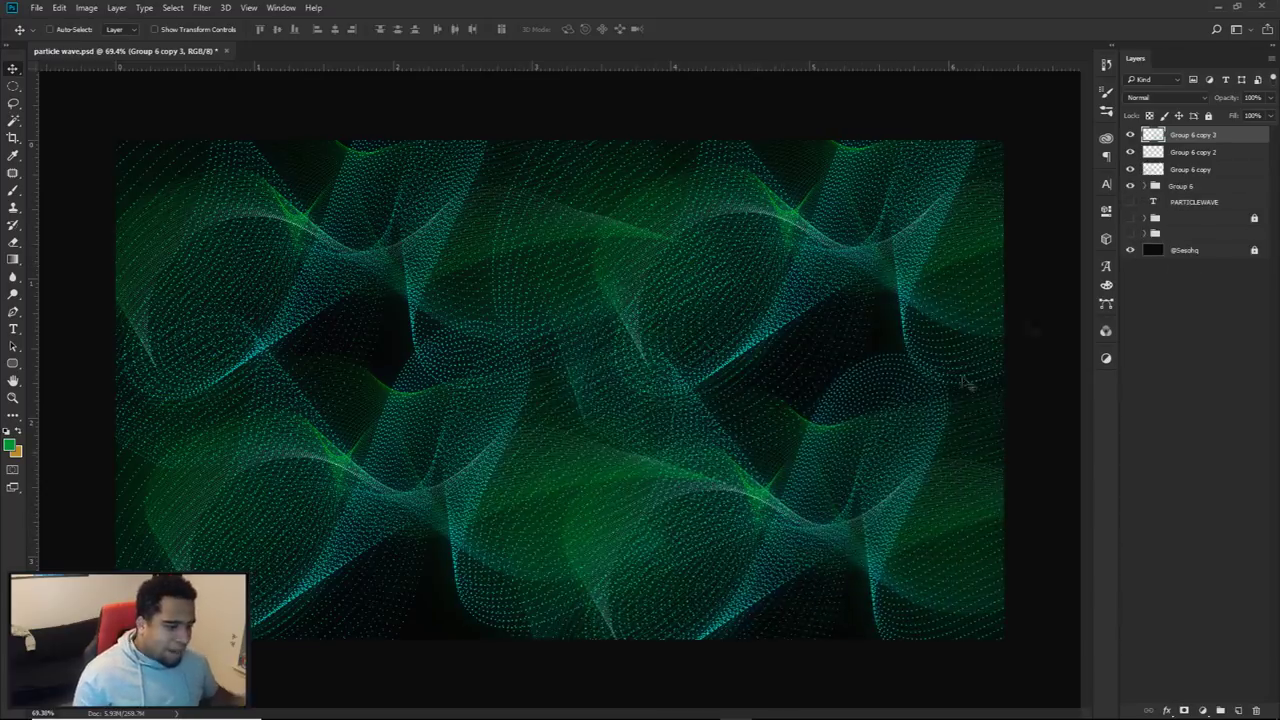
left_click(1190, 169)
left_click_drag(960, 285, 828, 339)
Add a Color Balance layer on top with midtones +51 red, -28 magenta, +43 blue
left_click(1193, 156)
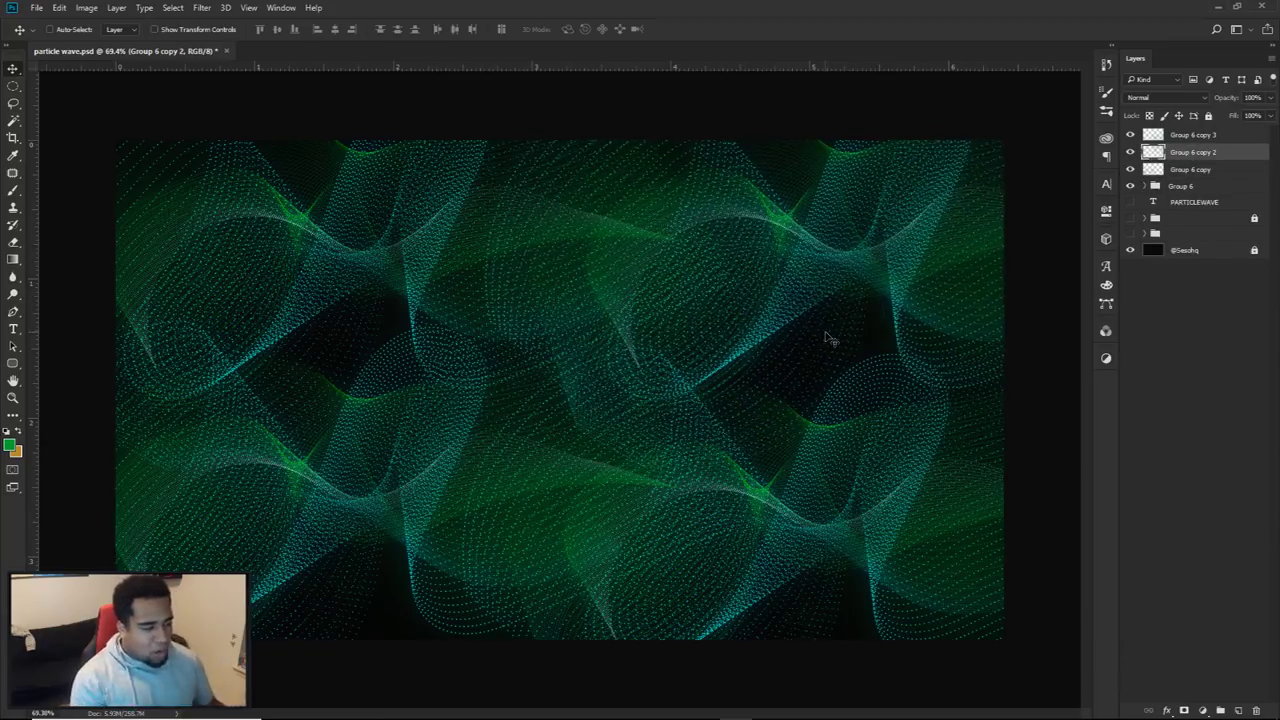
left_click(1144, 186)
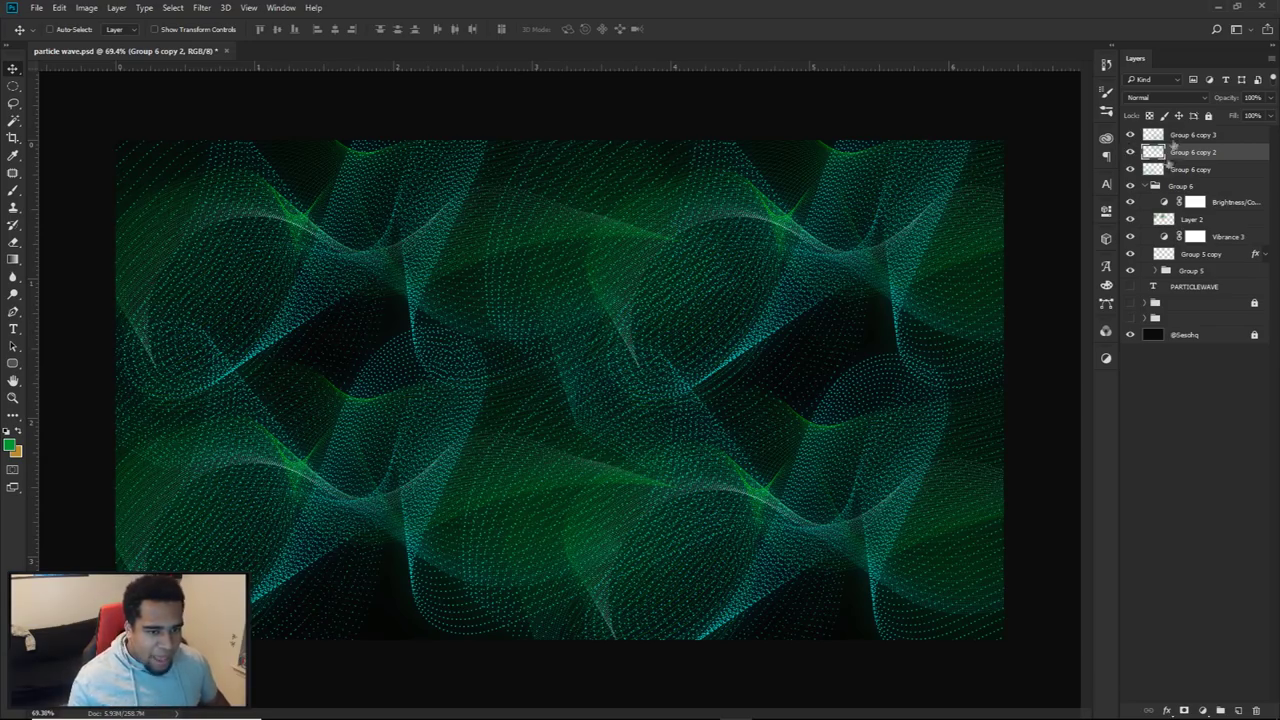
left_click(1154, 186)
left_click(1193, 135)
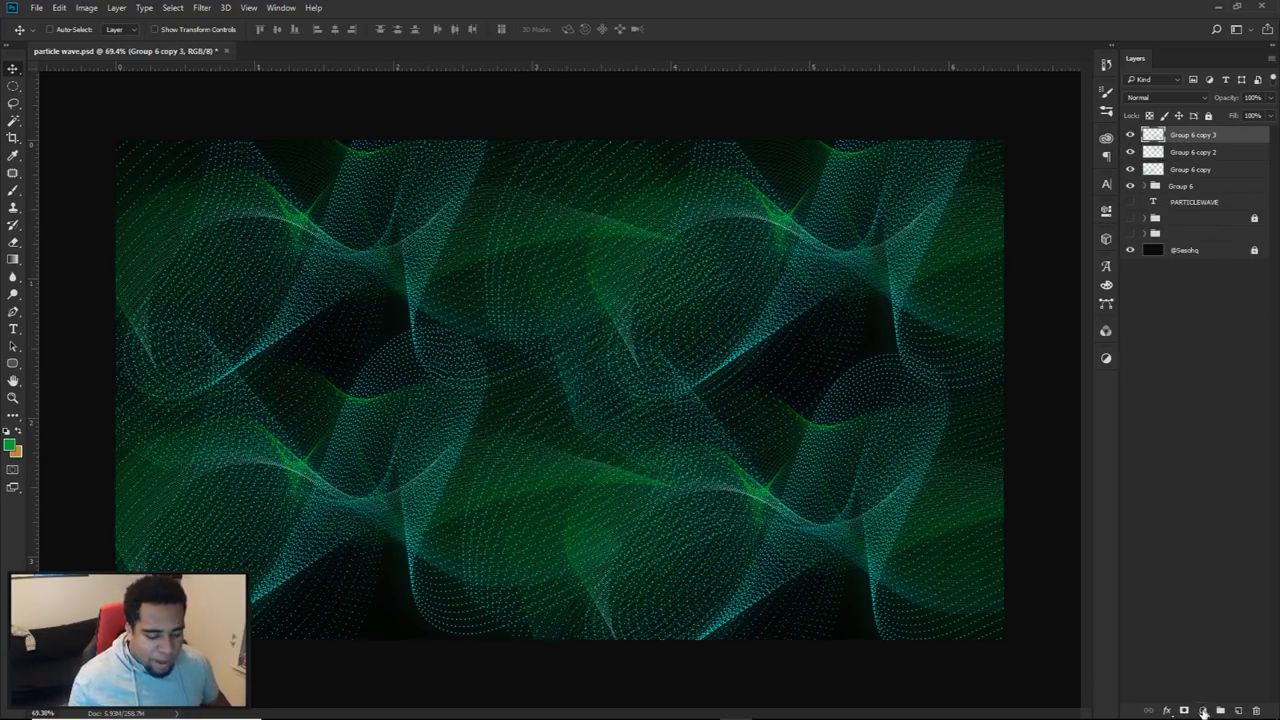
left_click(1202, 710)
left_click(1176, 563)
mouse_move(976, 281)
left_mouse_down()
mouse_move(957, 282)
mouse_move(978, 281)
mouse_move(951, 307)
mouse_move(1009, 317)
mouse_move(966, 302)
mouse_move(985, 302)
mouse_move(938, 307)
mouse_move(958, 307)
mouse_move(962, 282)
mouse_move(943, 282)
mouse_move(1003, 282)
mouse_move(957, 284)
left_mouse_up()
left_click(1106, 214)
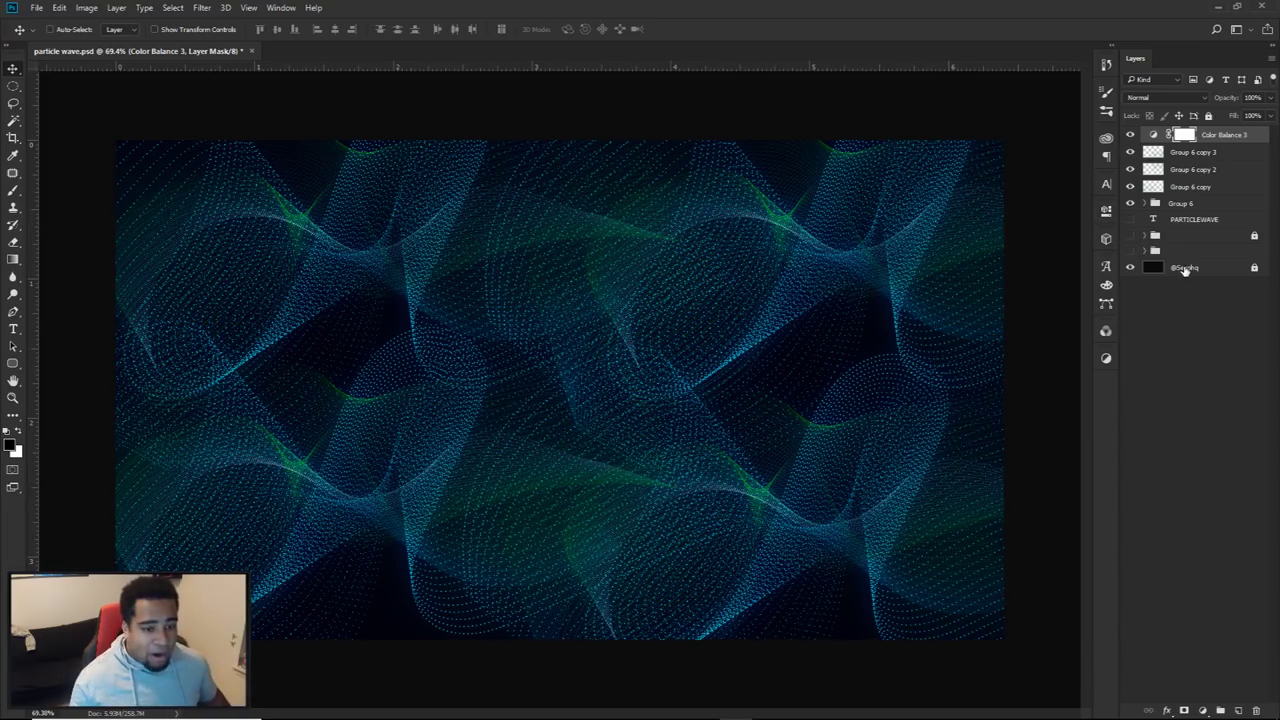
Duplicate all layers and merge the copies into a single layer
left_click(1185, 268, "shift")
key("ctrl+j")
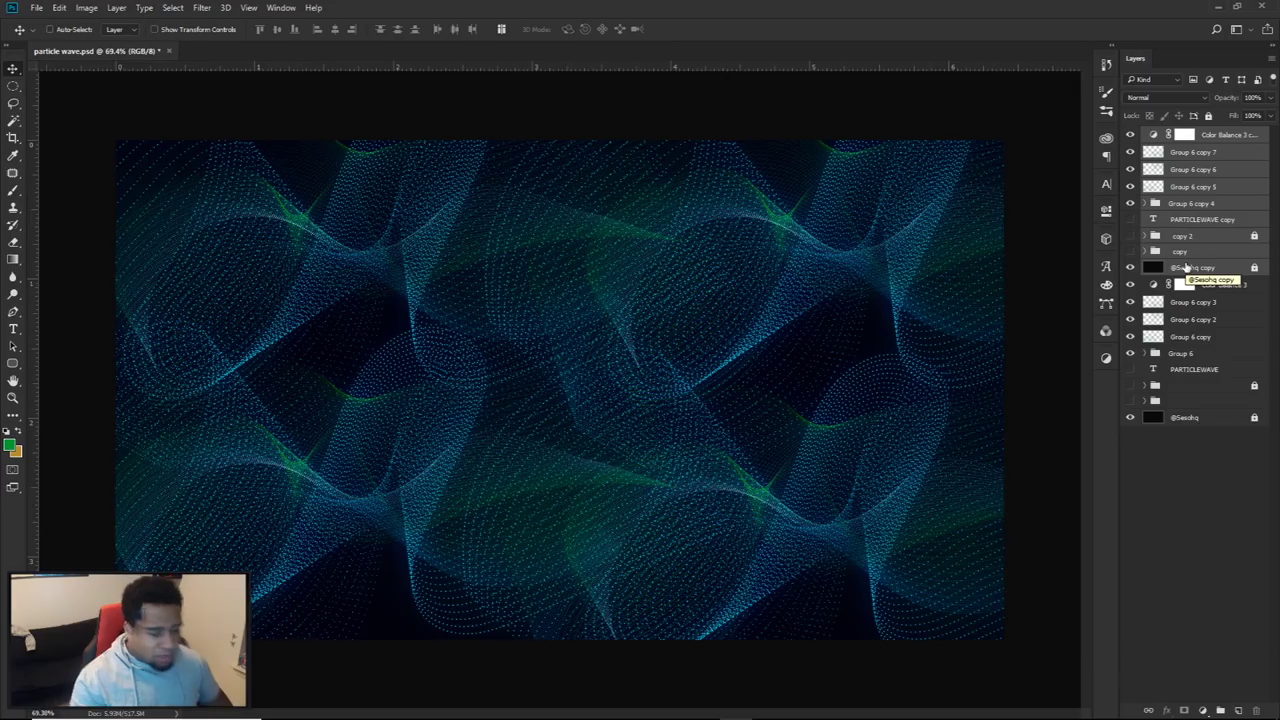
key("ctrl+alt+z")
key("ctrl+alt+z")
left_click(1193, 268, "shift")
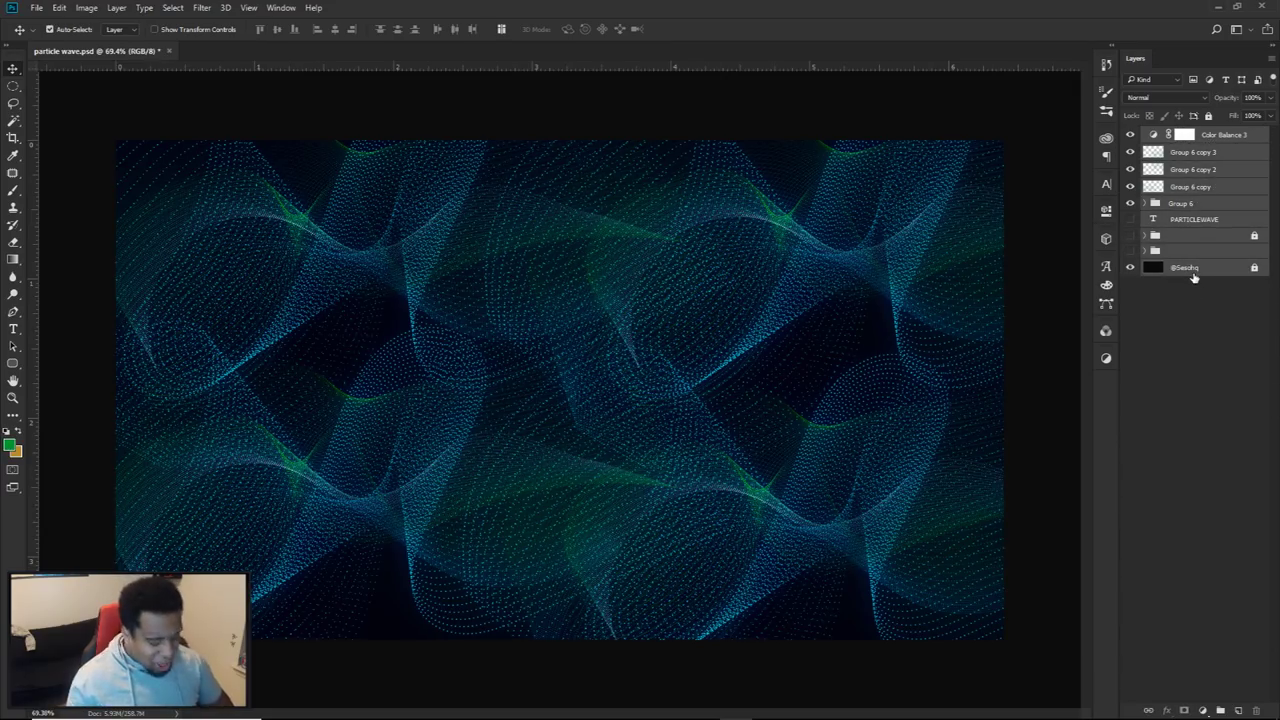
key("ctrl+j")
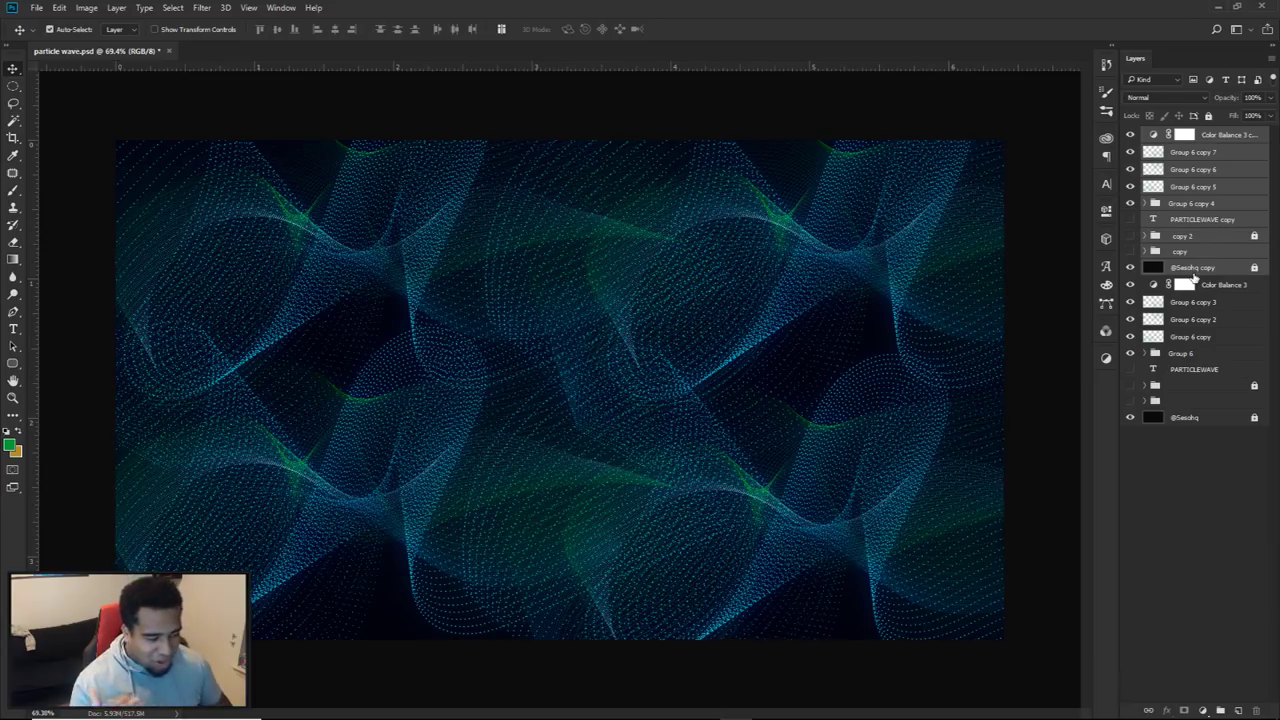
key("ctrl+e")
Apply a Motion Blur of angle 50° and distance 5 pixels, then add a layer mask
left_click(188, 10)
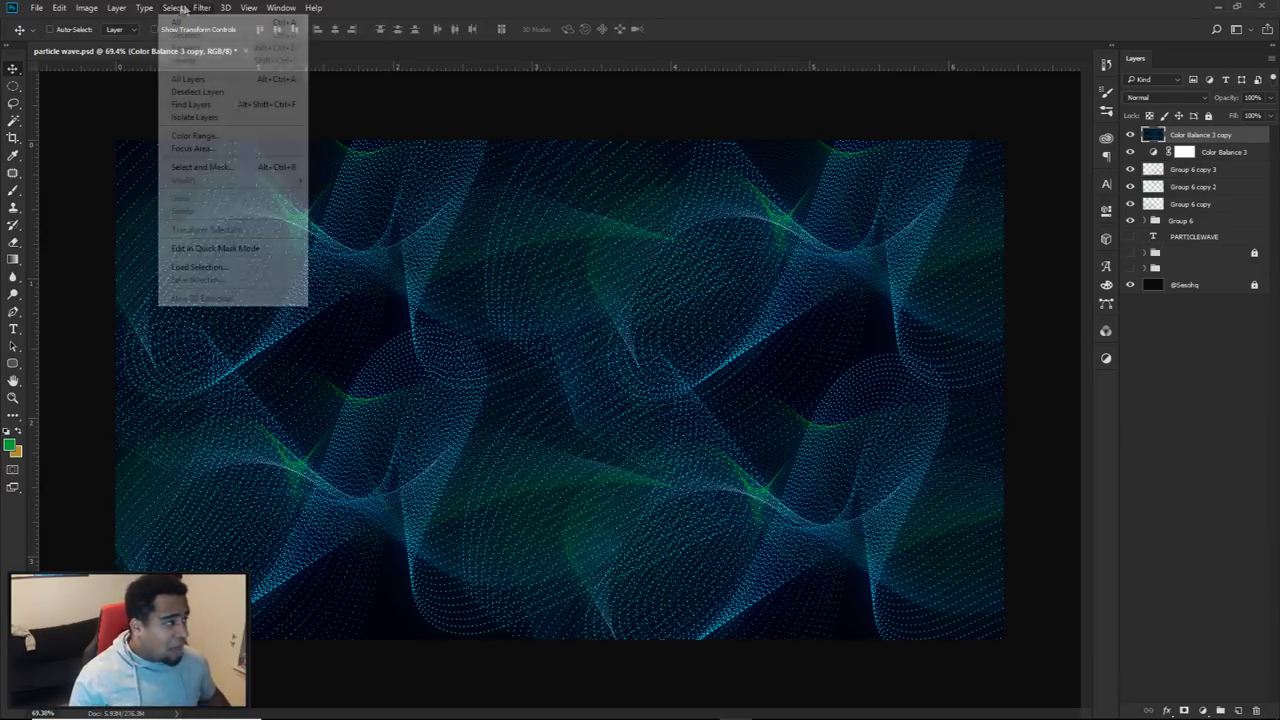
mouse_move(202, 8)
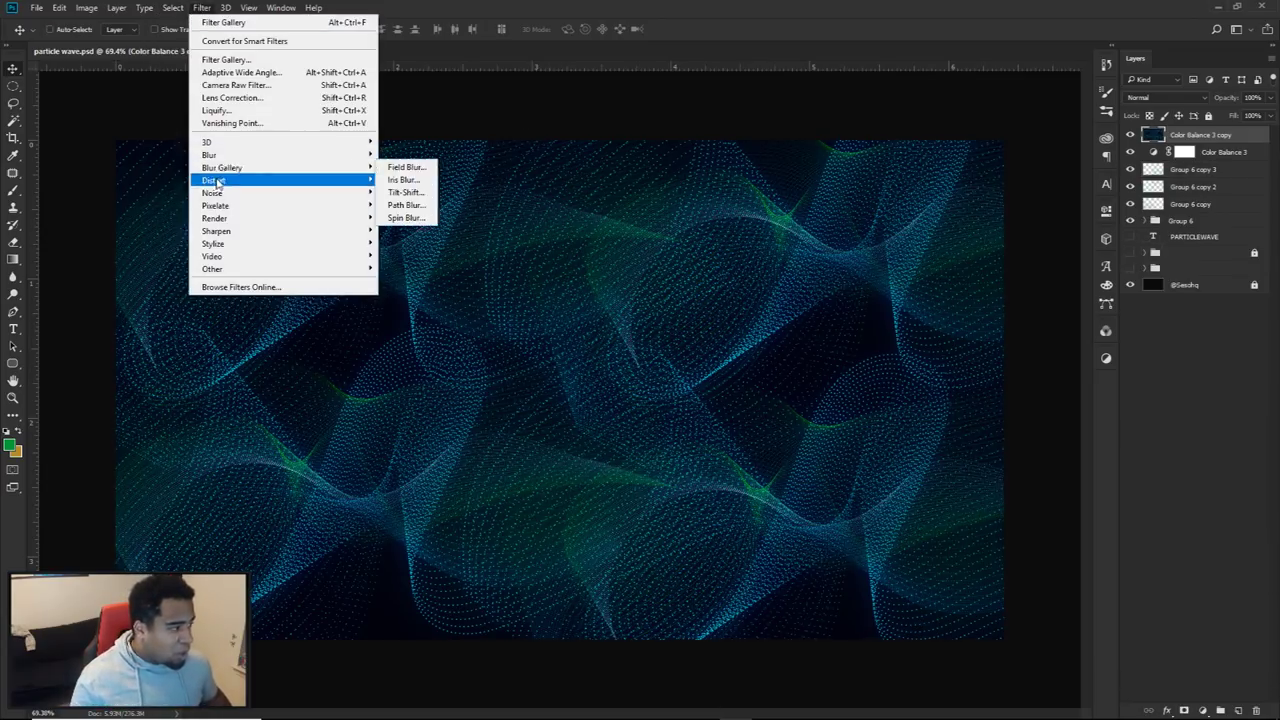
mouse_move(224, 156)
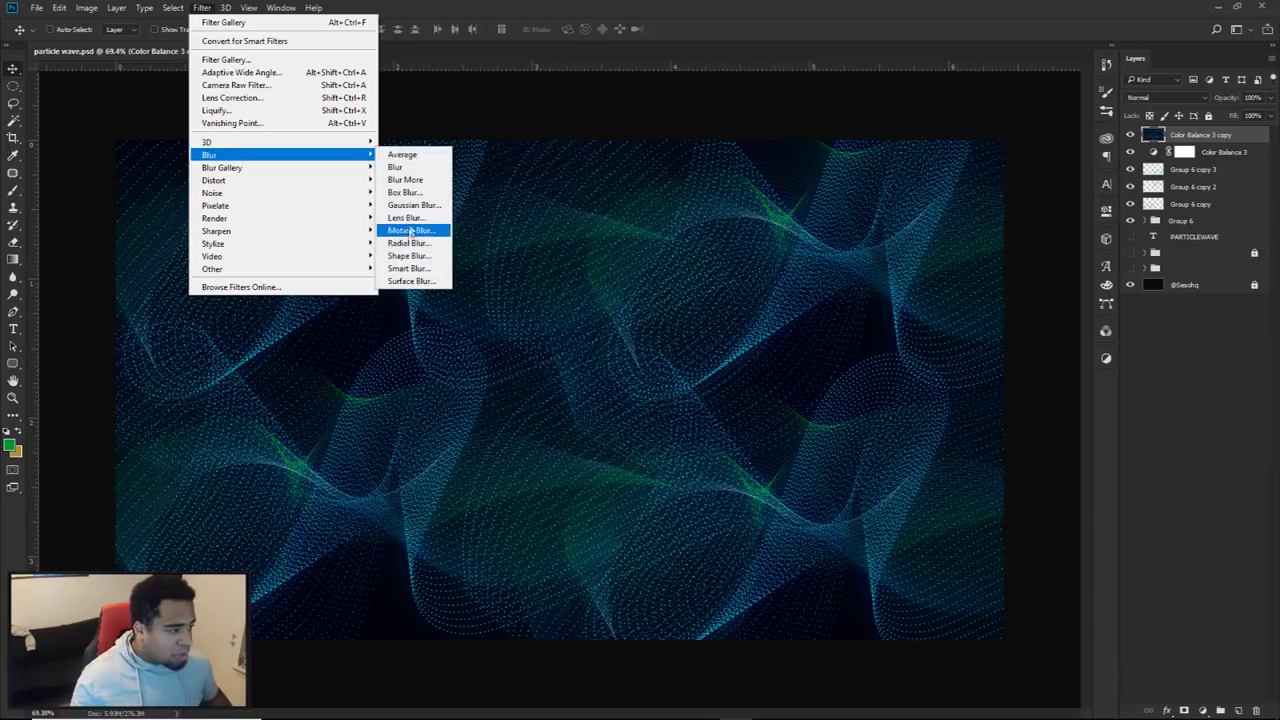
left_click(409, 230)
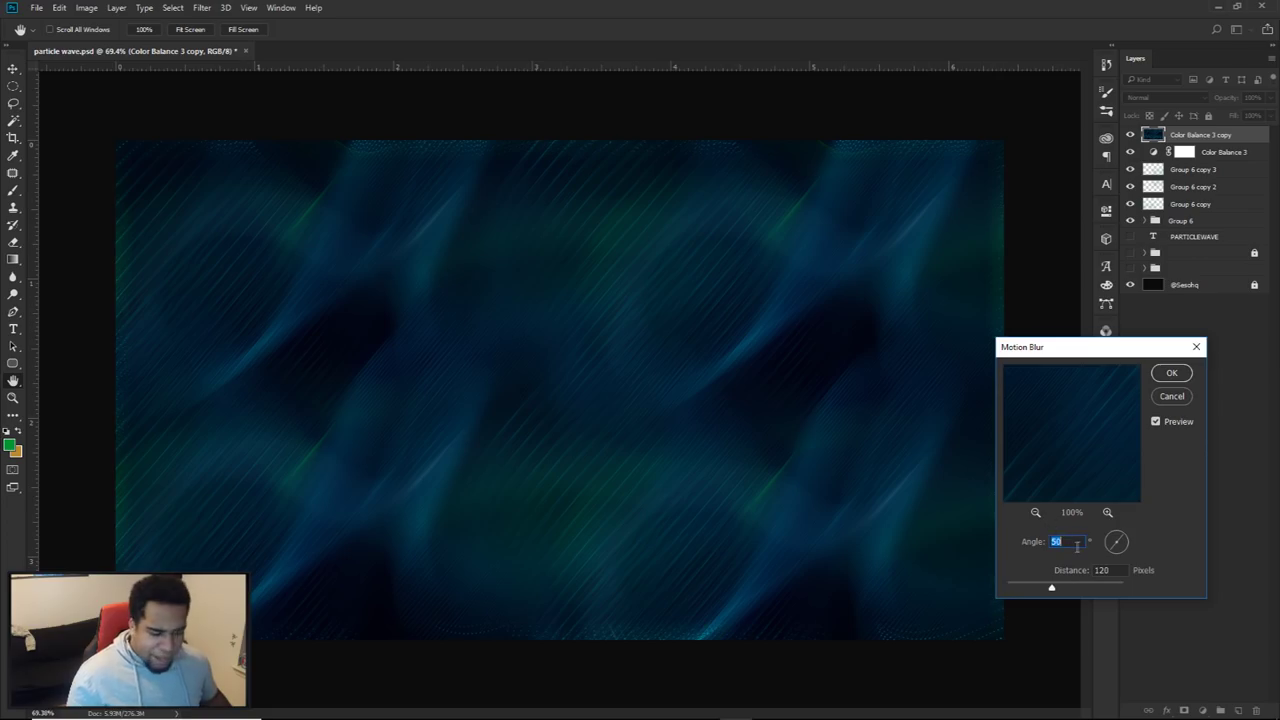
left_click_drag(1106, 570, 1083, 576)
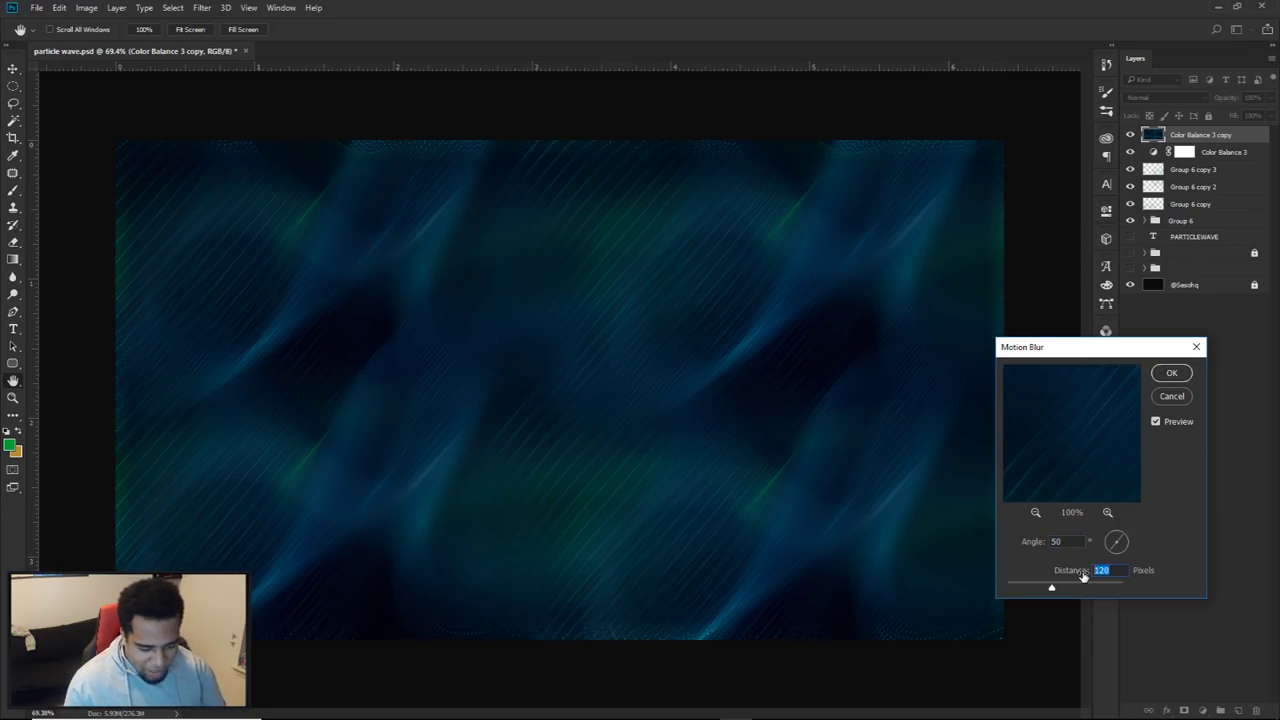
type("5")
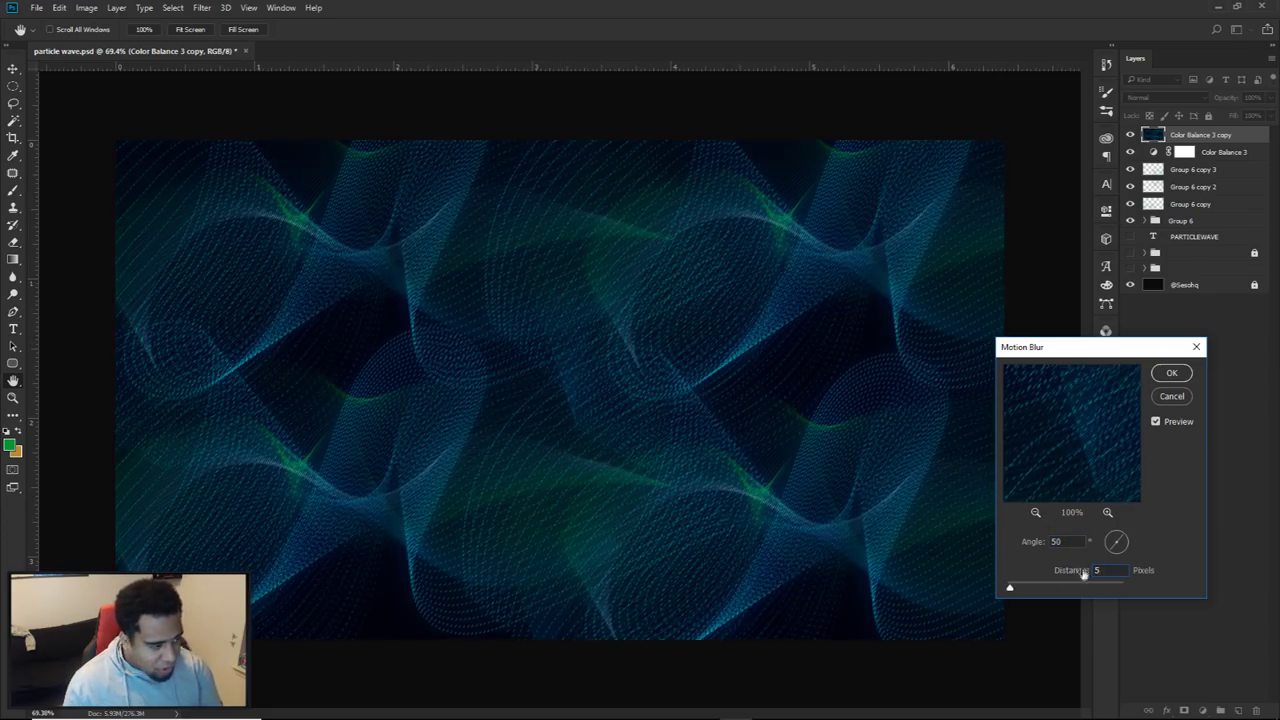
left_click(1162, 377)
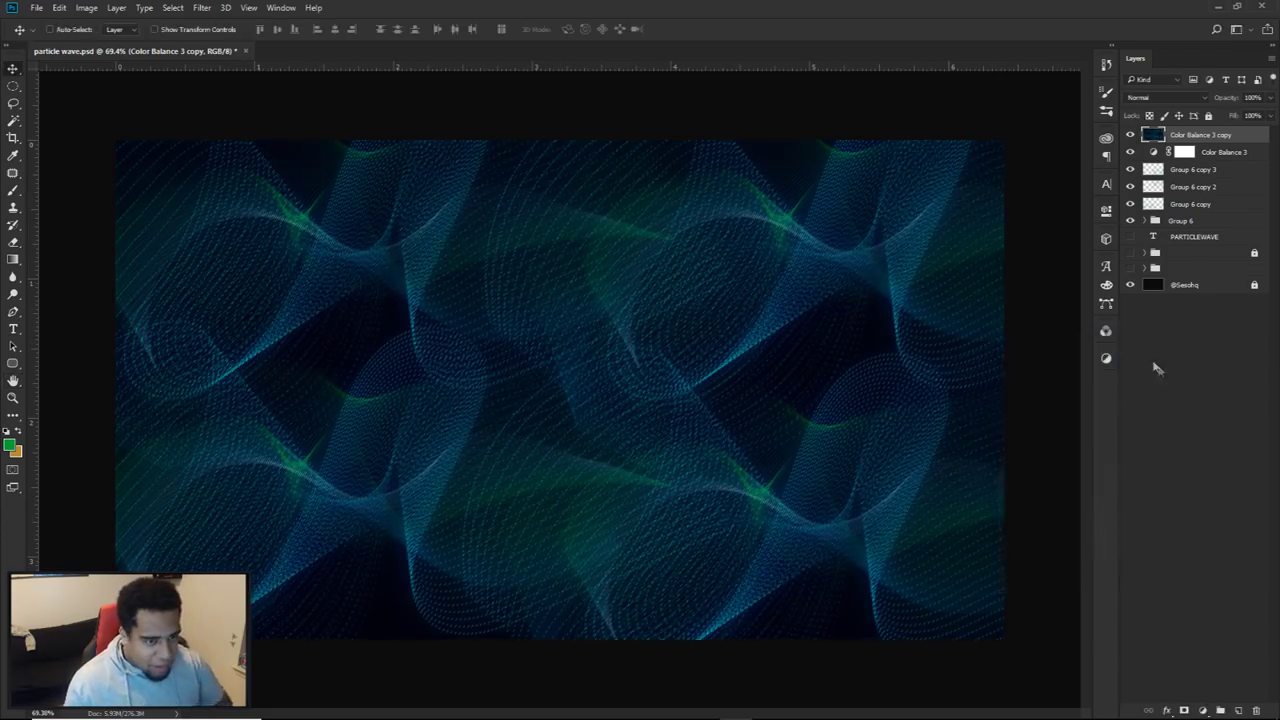
left_click(1185, 710)
key("b")
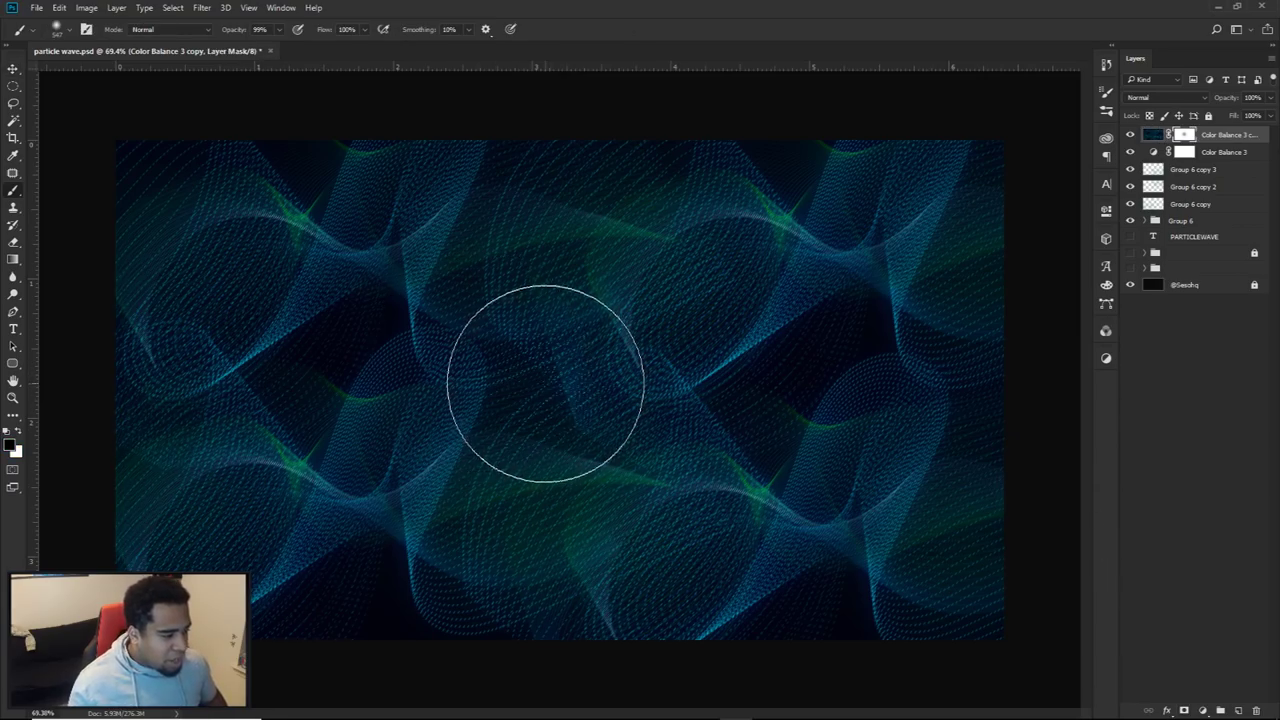
Paint black into the Color Balance 3 copy mask so sharper dots show through in patches
left_click_drag(334, 409, 334, 237)
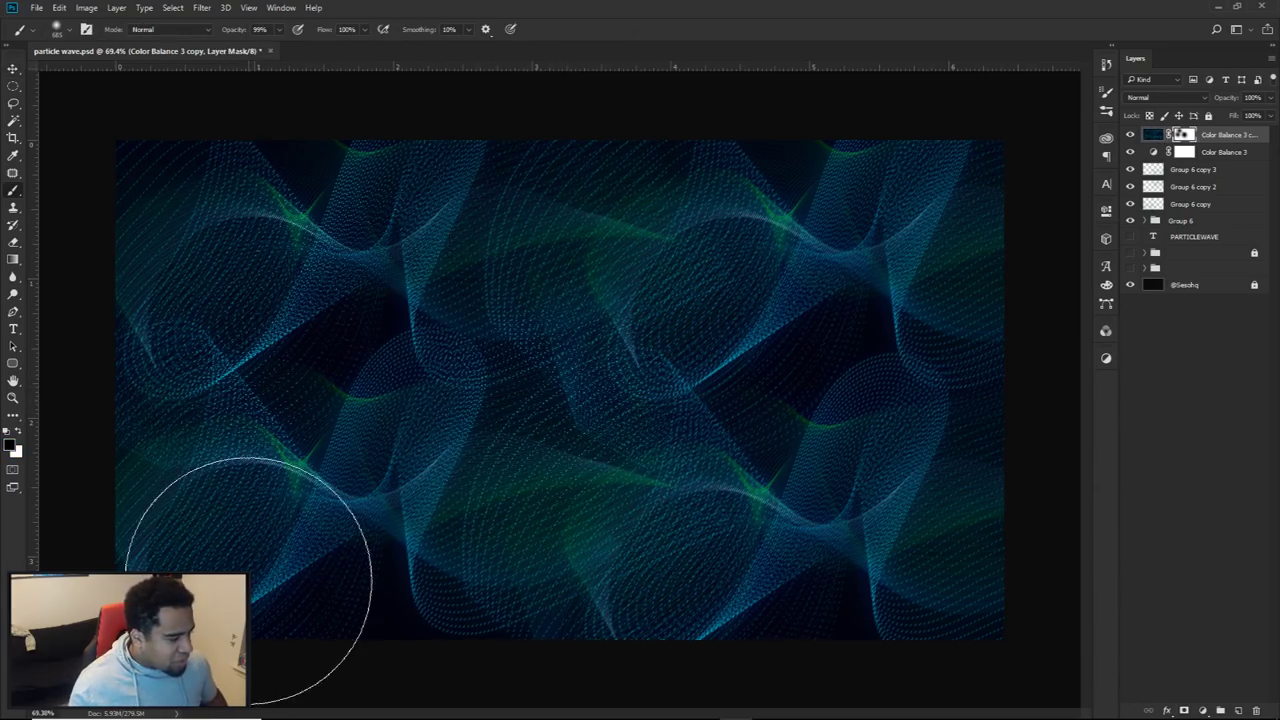
mouse_move(657, 209)
left_mouse_down()
mouse_move(592, 360)
mouse_move(971, 571)
left_mouse_up()
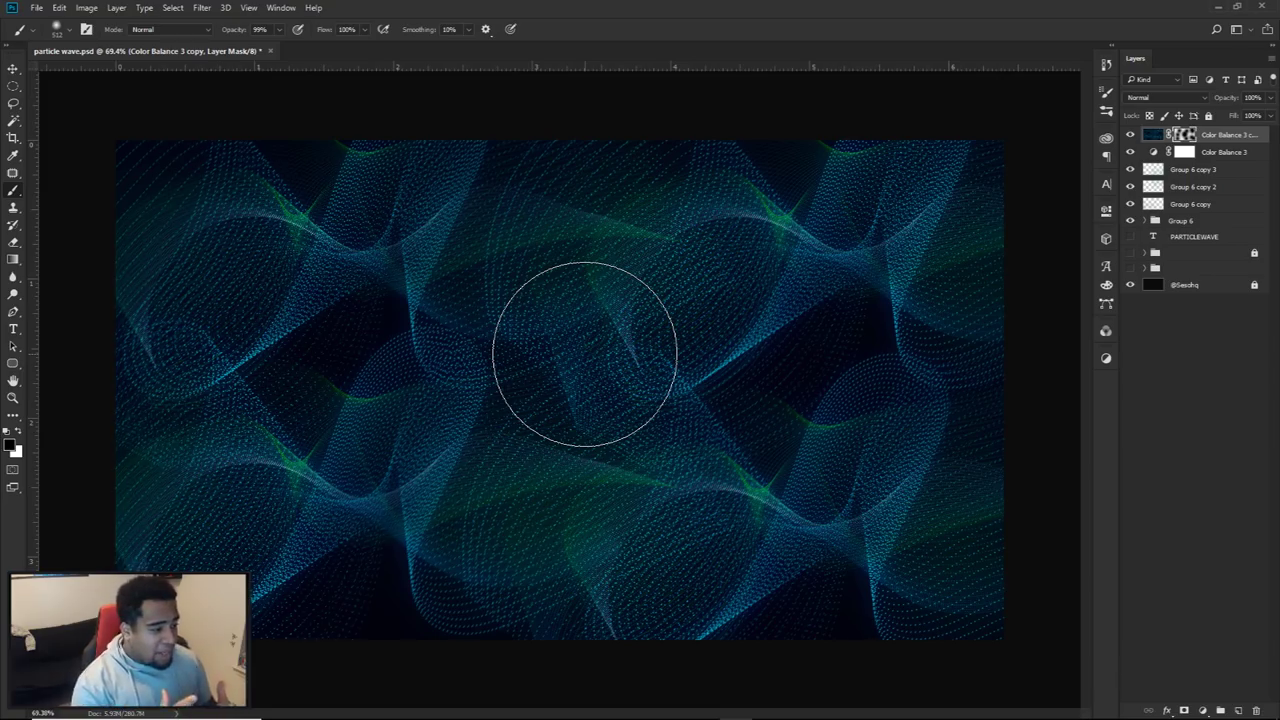
Group the blurred copy through Group 6 into Group 7 and move it below the title
left_click(1185, 220, "shift")
key("ctrl+g")
left_click_drag(1187, 141, 1181, 160)
Colour the word PARTICLE green (#46e760) and shift the title about 30 px right
key("t")
left_click_drag(575, 392, 330, 392)
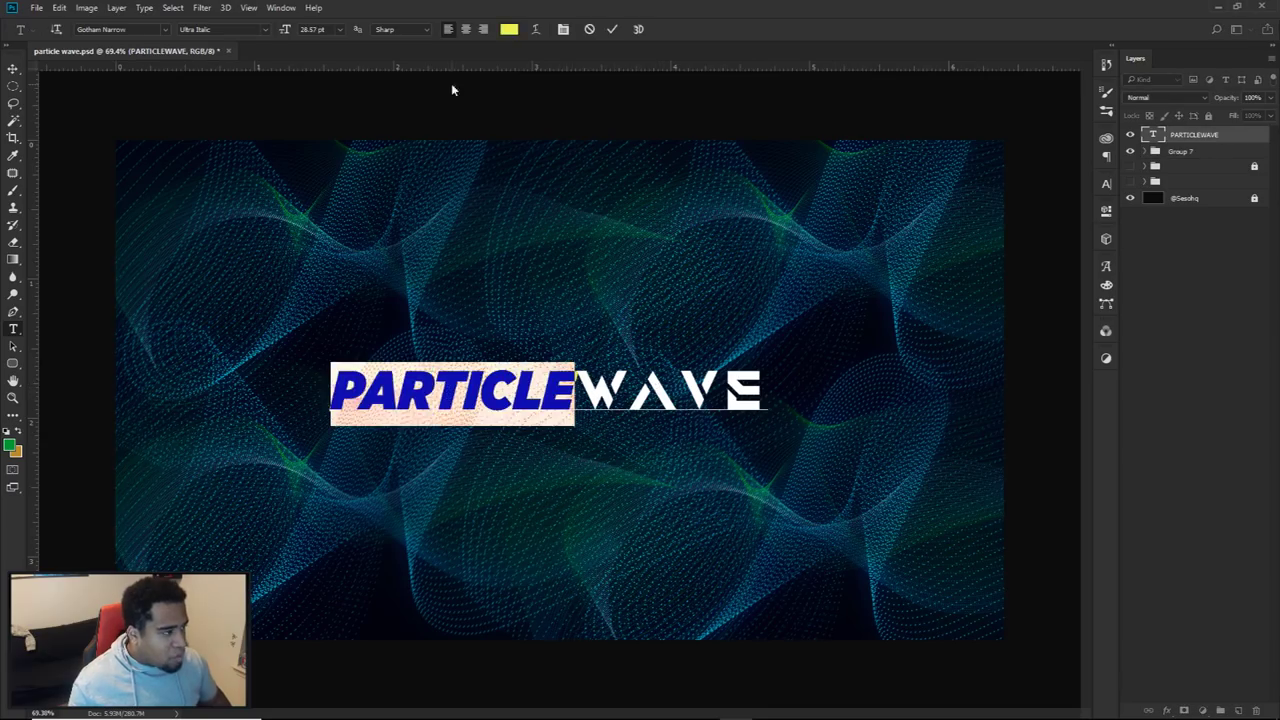
left_click(509, 29)
left_click(340, 206)
left_click(960, 254)
left_click(1025, 350)
left_click(1140, 234)
left_click(612, 29)
key("v")
left_click_drag(661, 320, 666, 370)
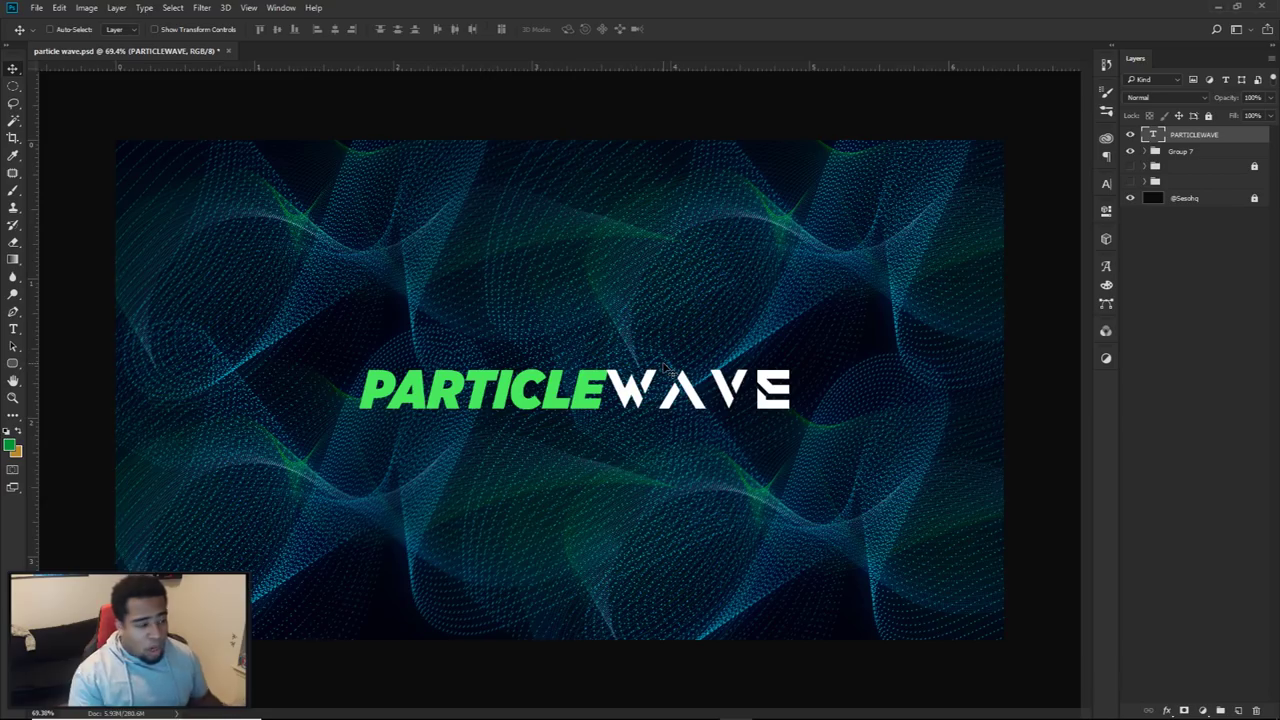
Hide the PARTICLEWAVE text layer, leaving only the Group 7 wave visible
left_click(1130, 135)
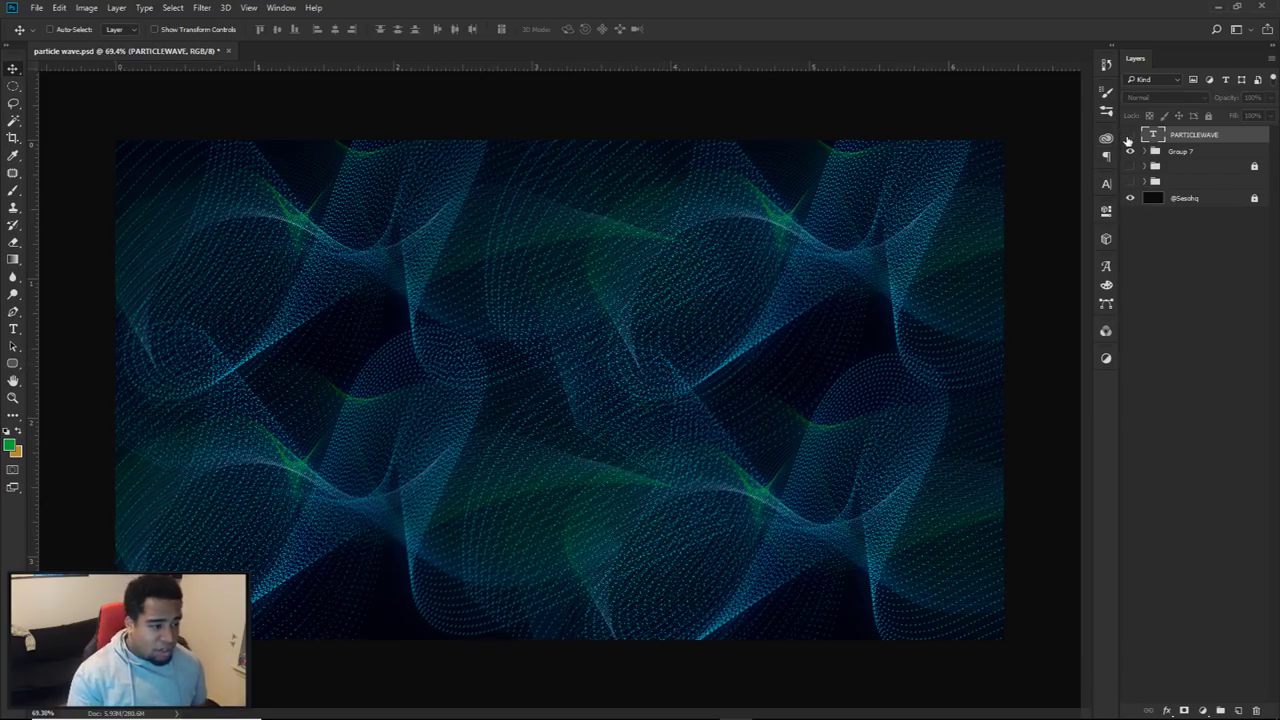